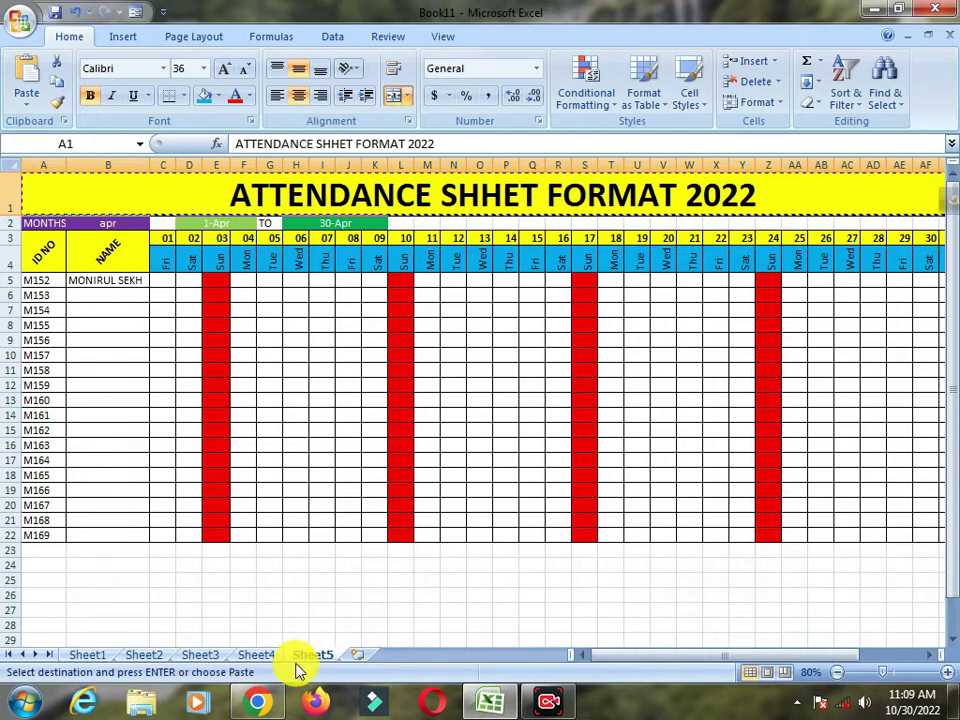
Add a new worksheet and paste the copied yellow title banner "ATTENDANCE SHHET FORMAT 2022" at cell A1.
click(358, 655)
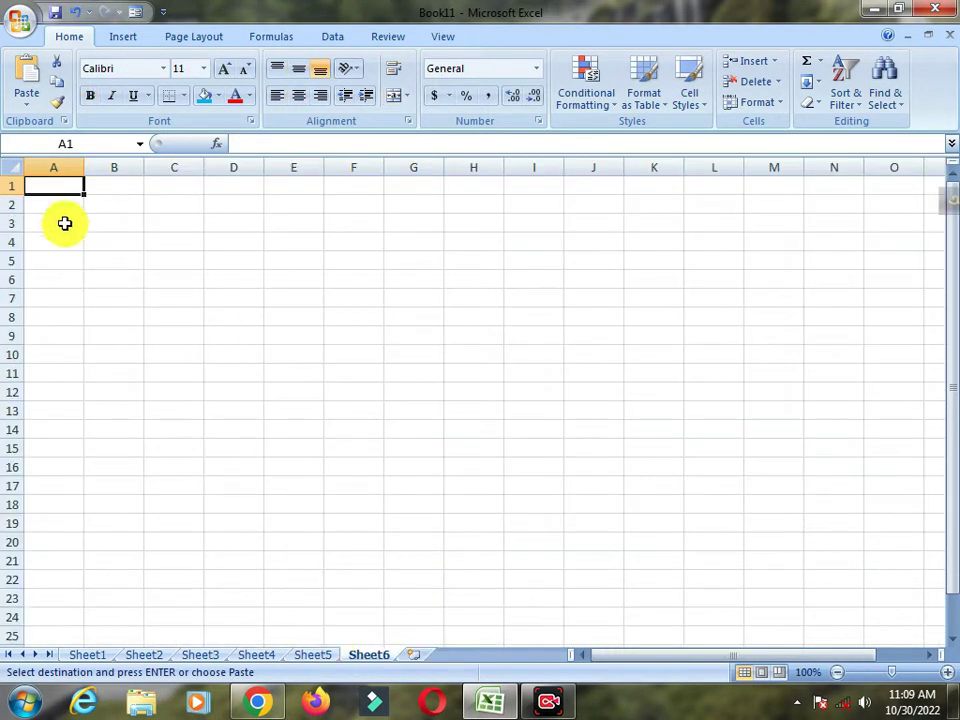
drag(68, 186, 716, 221)
click(394, 279)
click(64, 190)
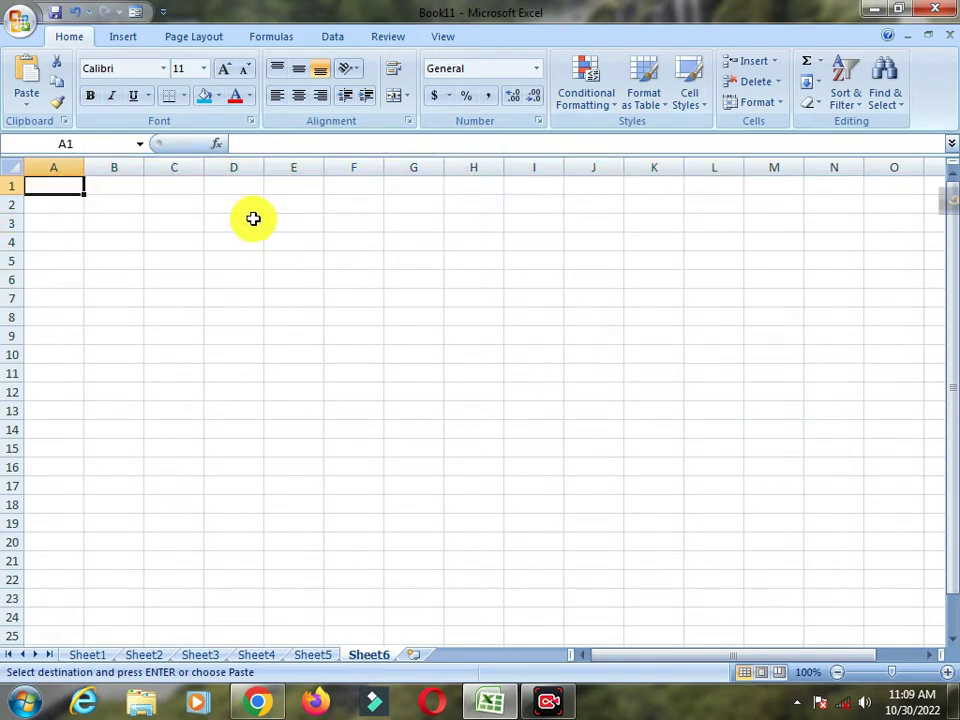
text(ATTENDANCE SHEET FORMAT 2022)
Enter the label "MONTHS" in capitals in cell A2.
click(63, 246)
text(months)
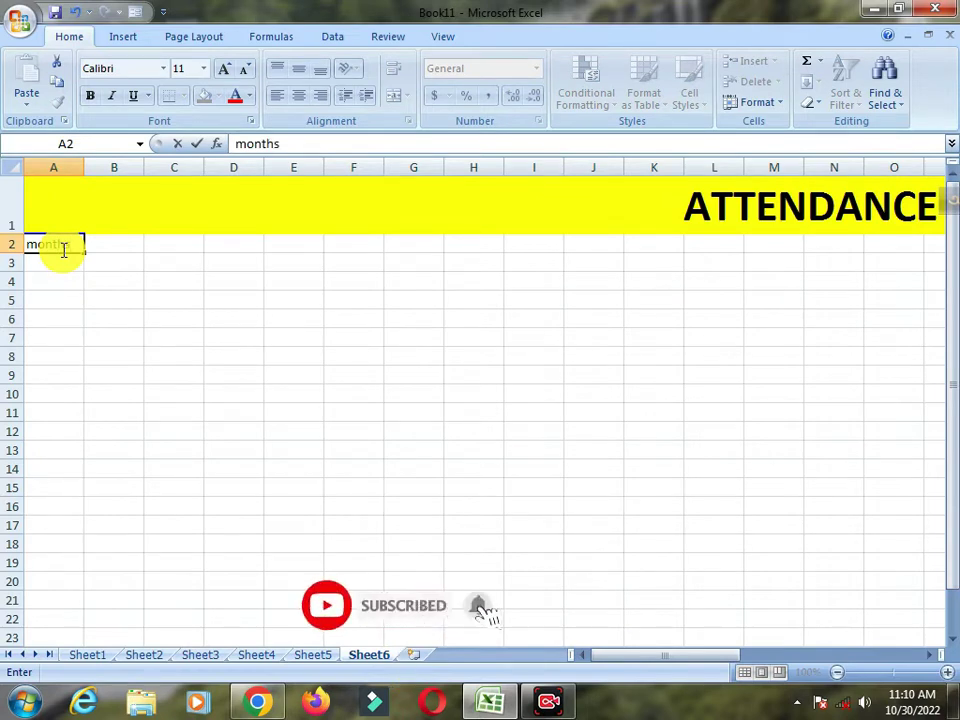
key(BackSpace)
key(BackSpace)
key(BackSpace)
key(BackSpace)
key(BackSpace)
key(BackSpace)
text(MONR)
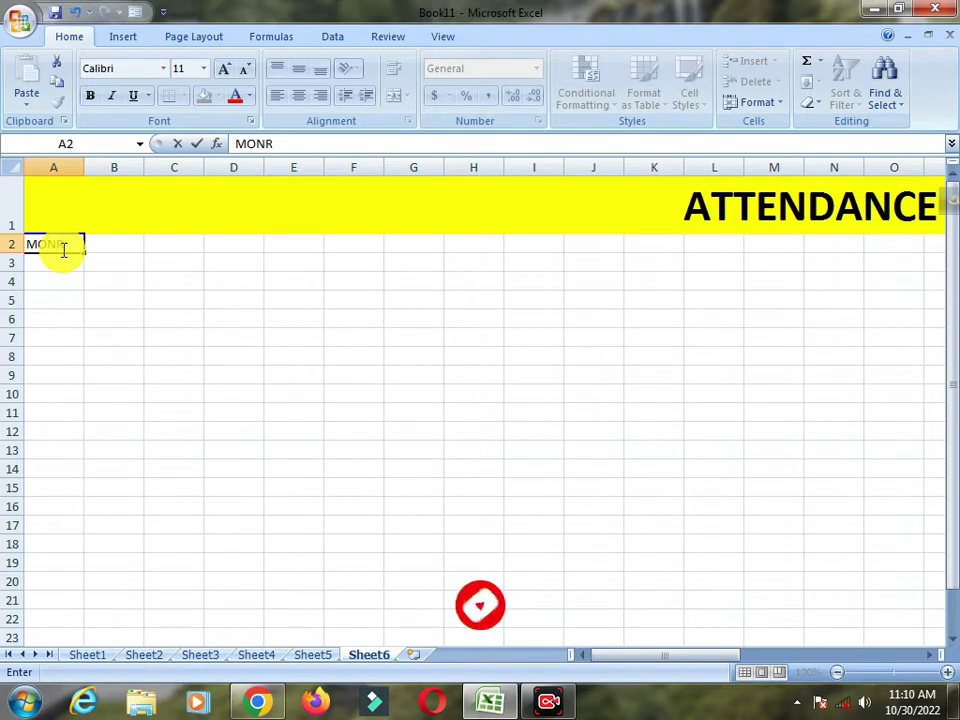
key(BackSpace)
text(THS)
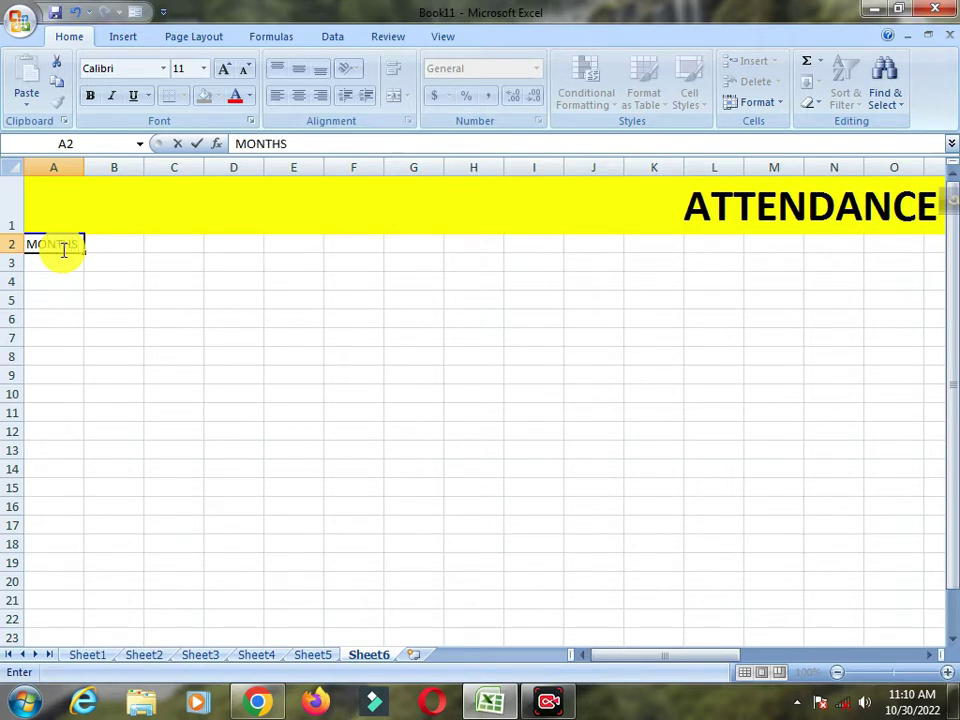
click(118, 245)
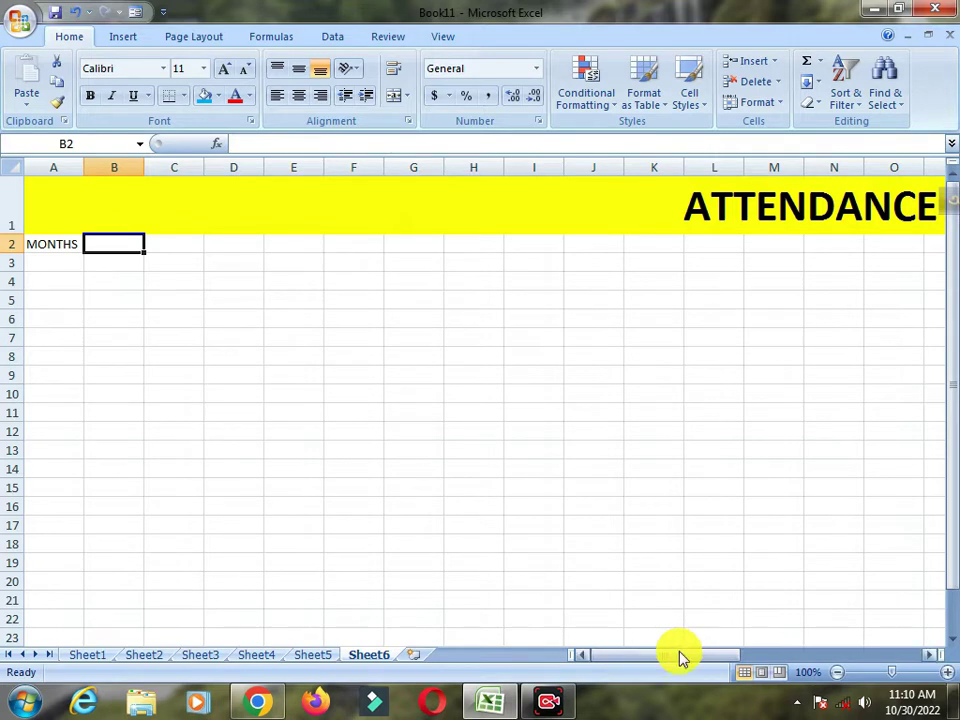
Enter JAN in cell BS2 and fill the month abbreviations down to DEC in BS13.
drag(673, 655, 785, 657)
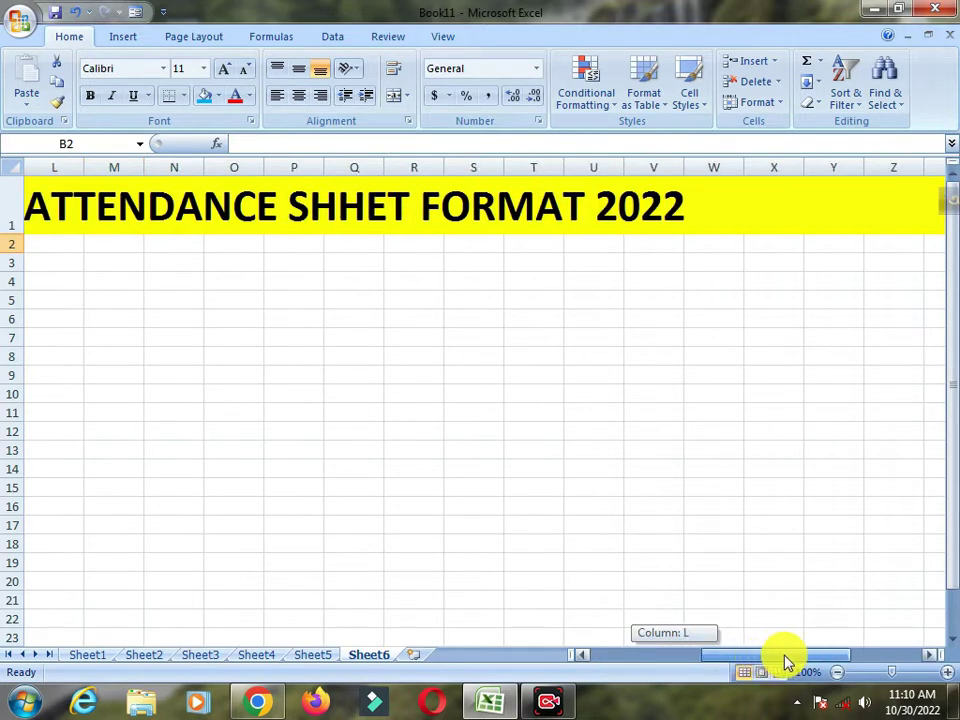
click(926, 658)
drag(926, 658, 926, 658)
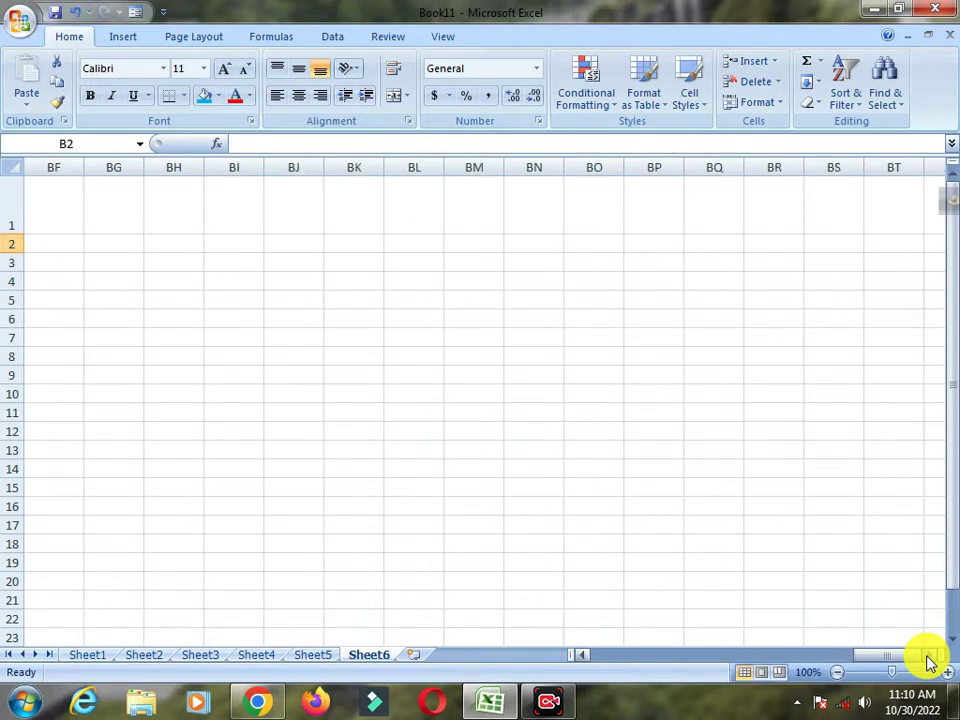
click(856, 243)
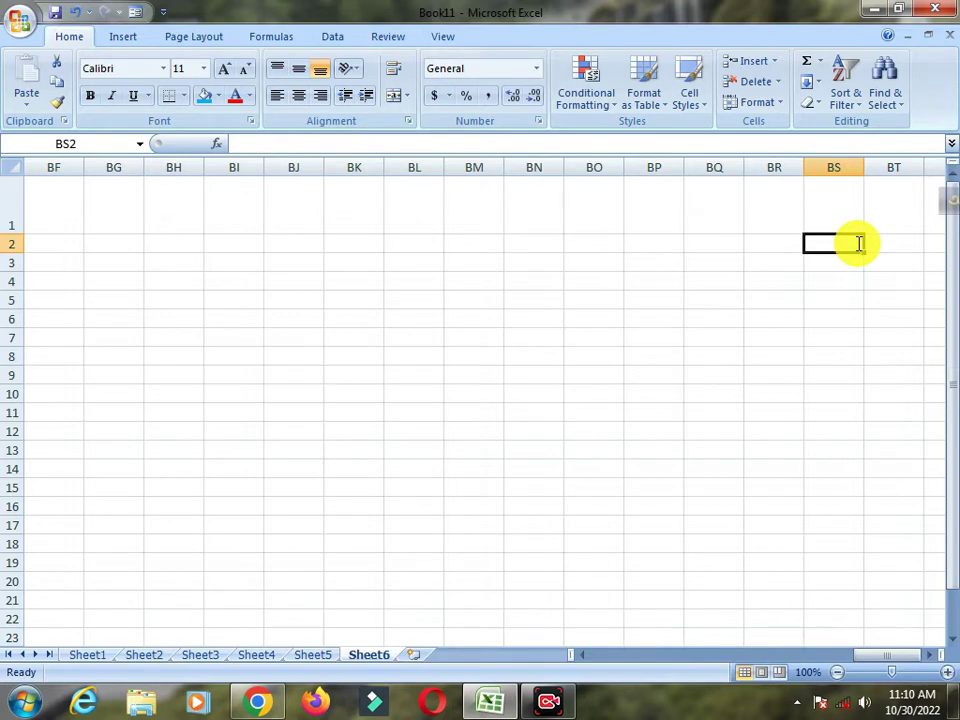
text(JAN)
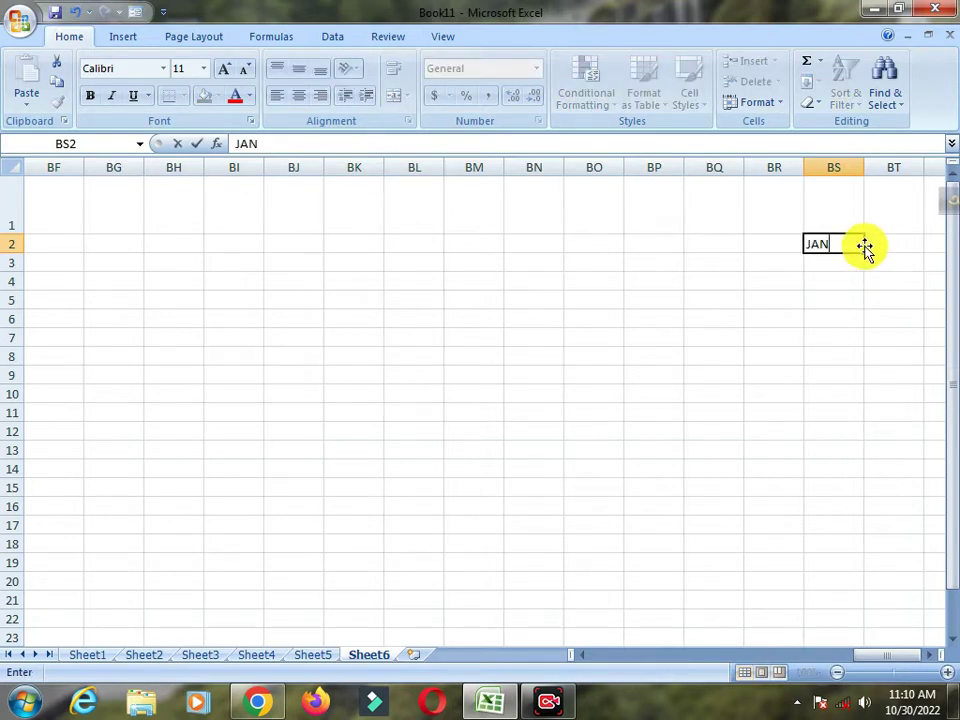
drag(864, 253, 860, 467)
click(833, 522)
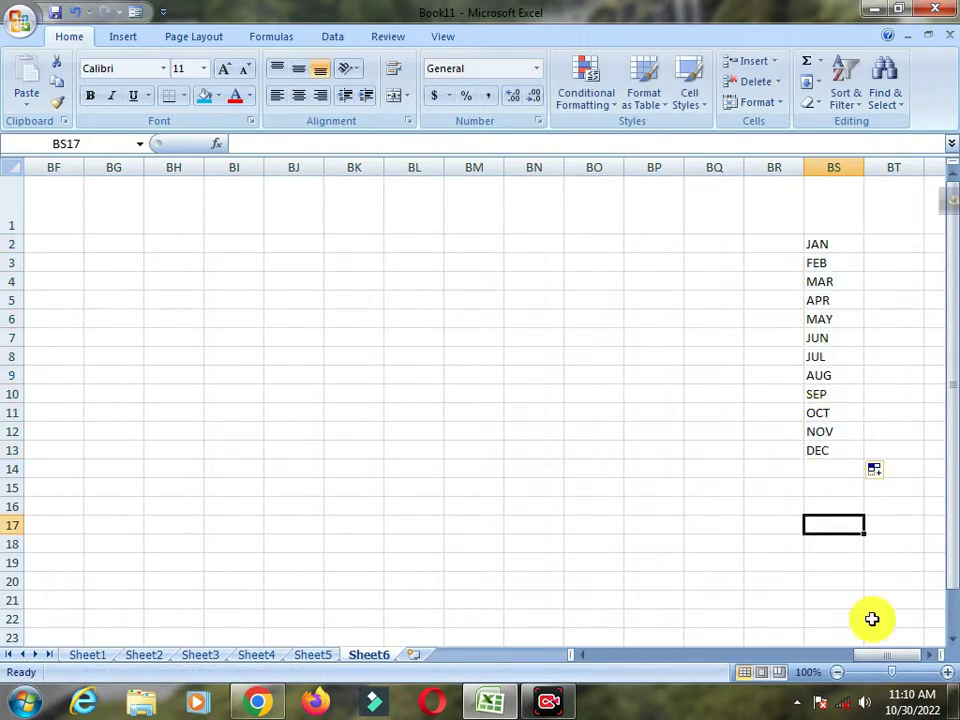
Open data validation for cell B2 and set it to allow a List.
drag(908, 655, 437, 653)
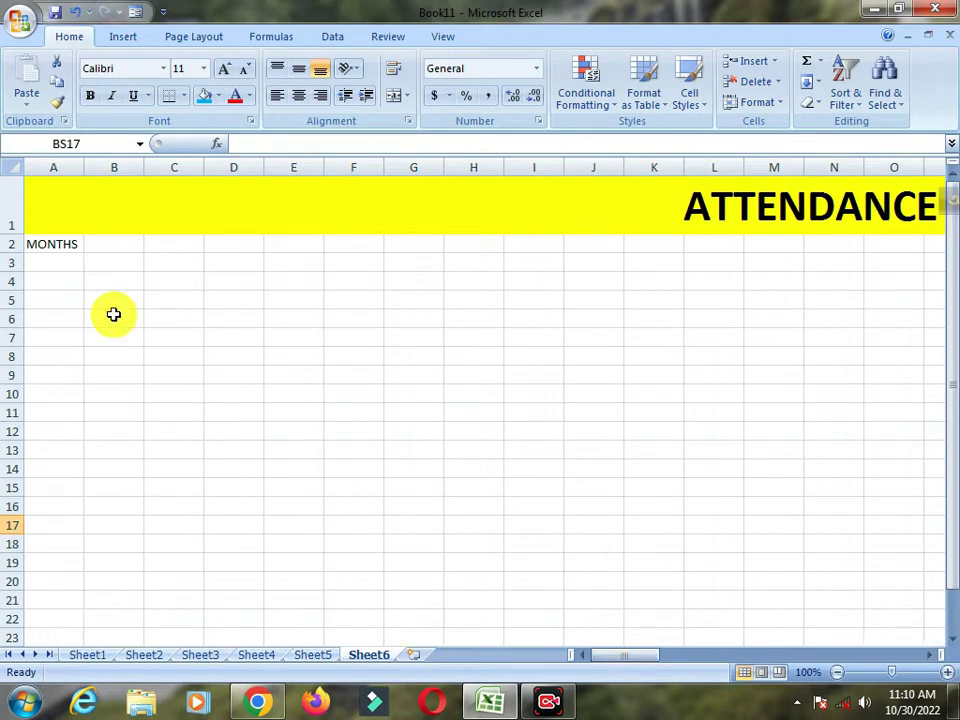
click(102, 246)
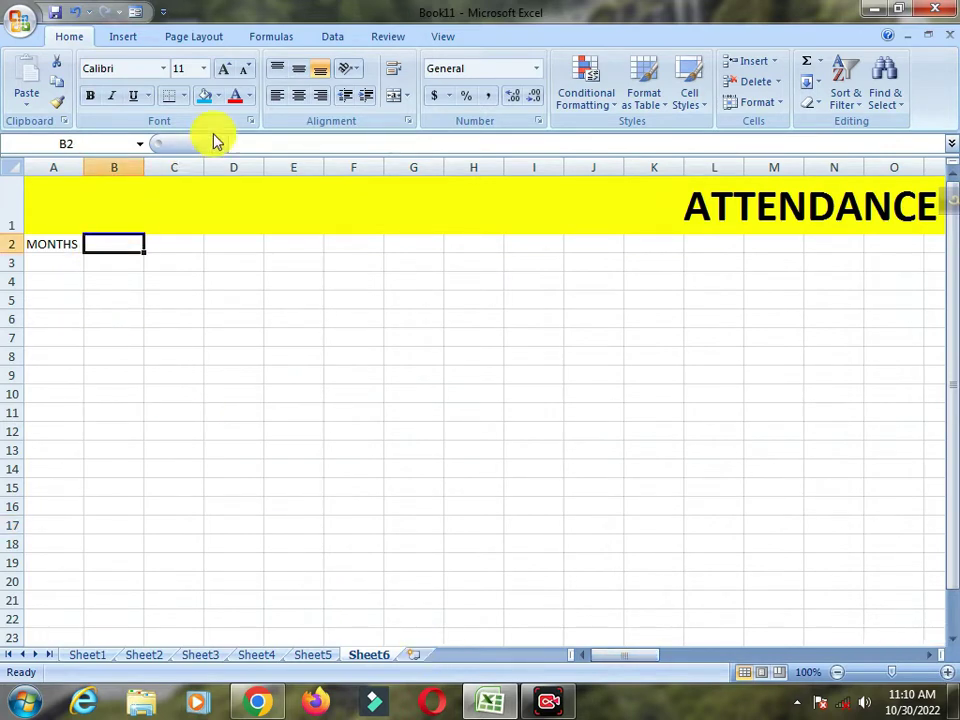
click(321, 42)
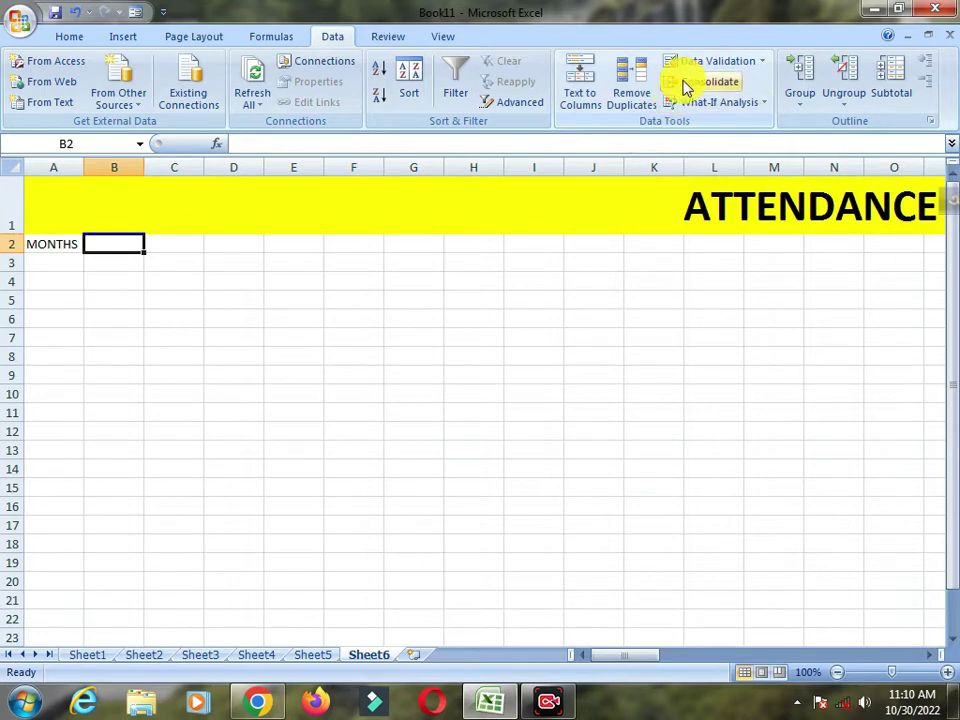
click(729, 68)
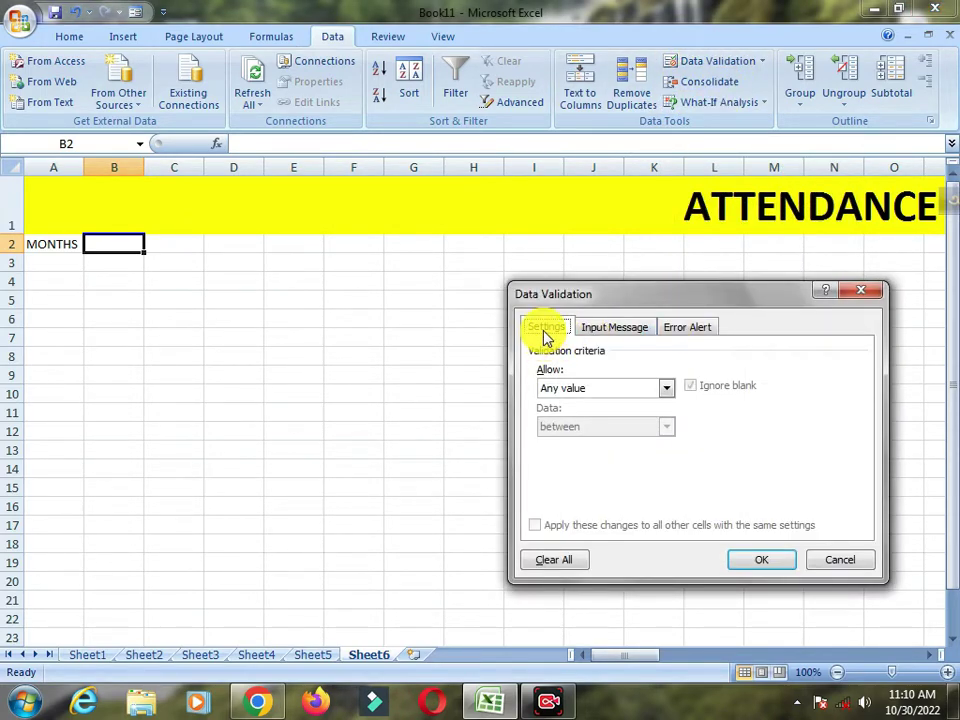
click(600, 392)
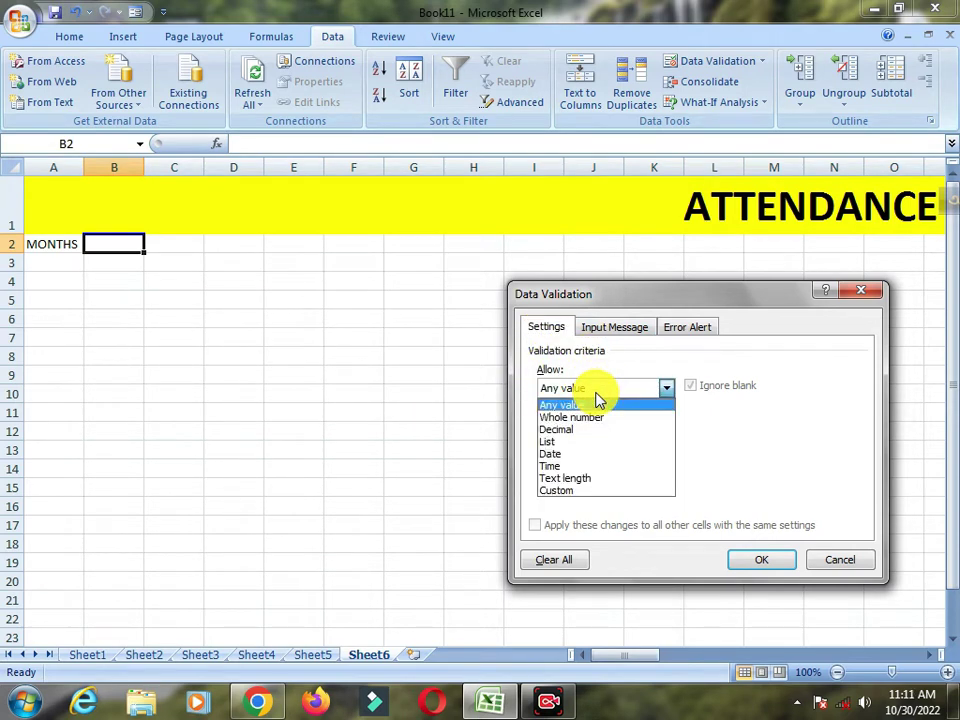
click(573, 452)
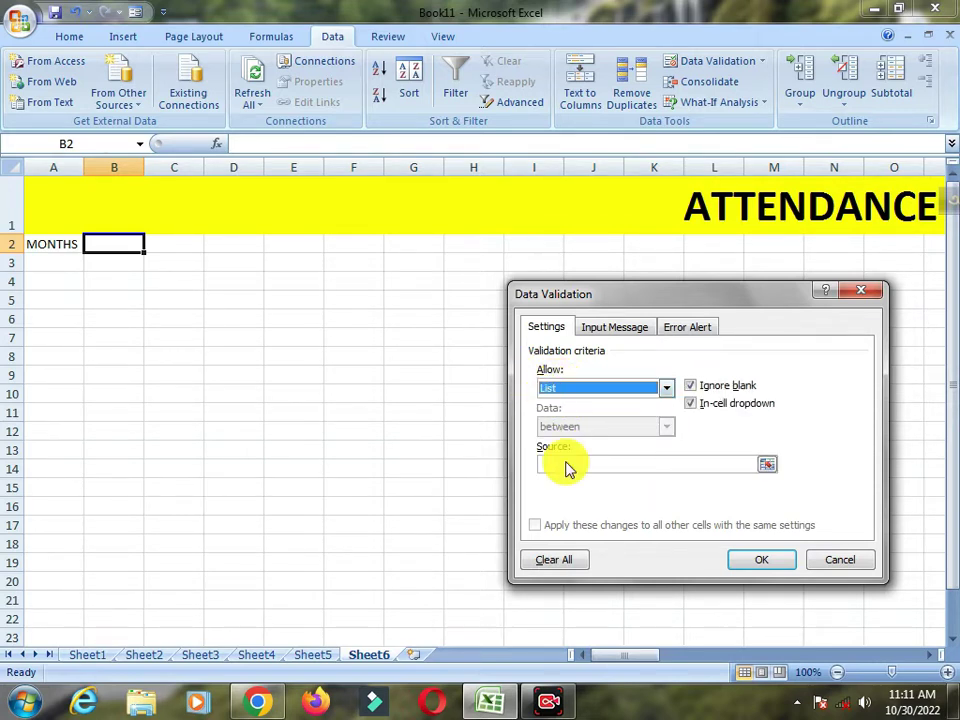
Set the validation list's source to the months in =$BS$2:$BS$13 and apply the rule.
click(767, 465)
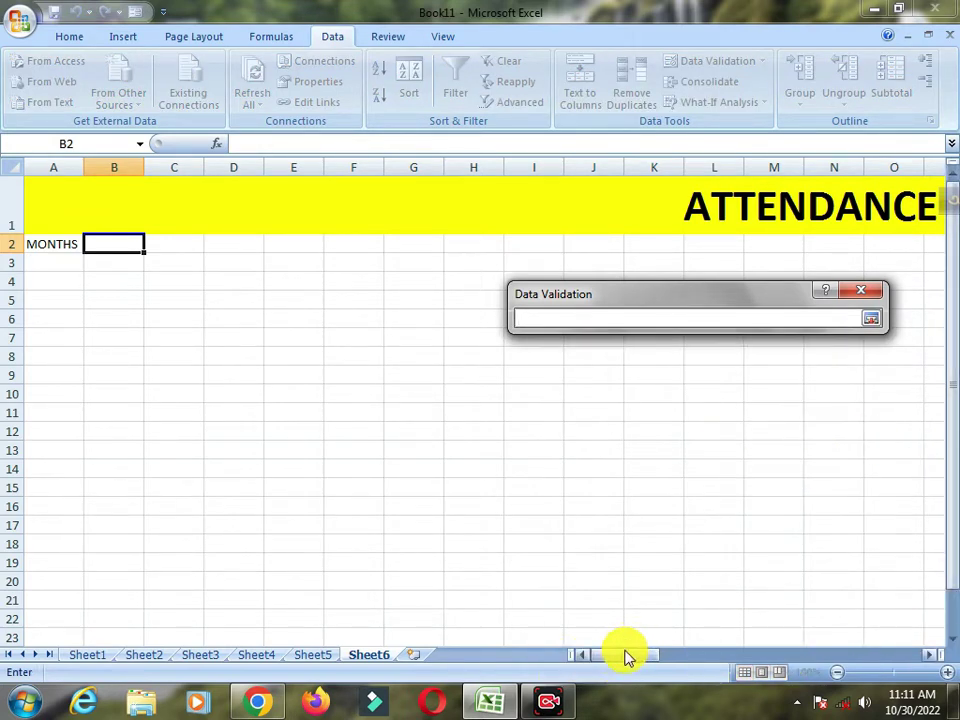
drag(622, 658, 897, 645)
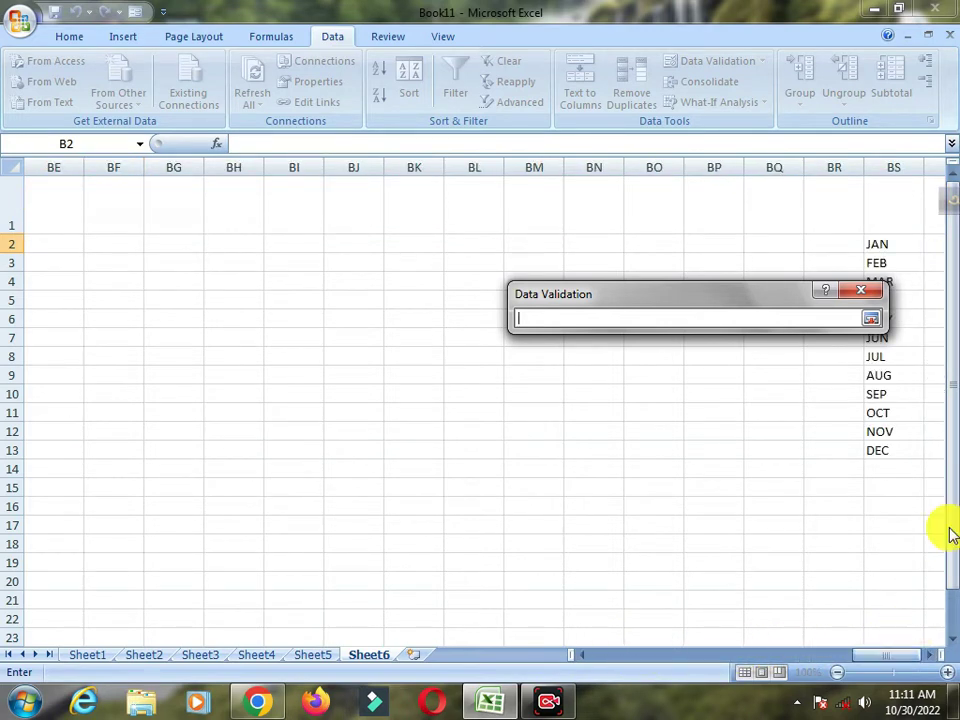
drag(698, 300, 605, 279)
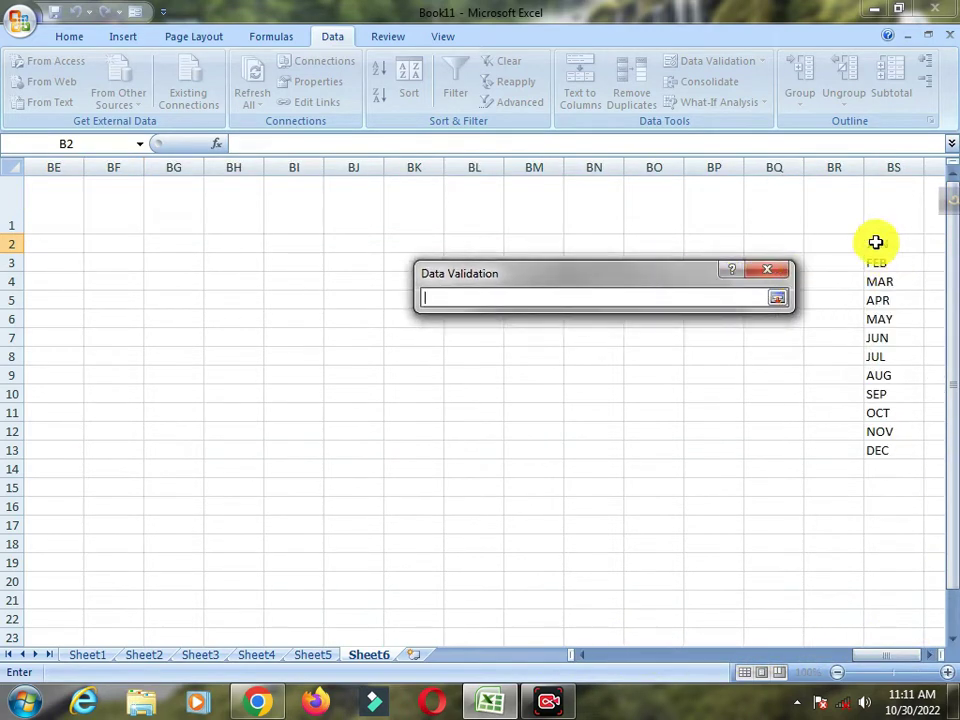
drag(879, 244, 873, 451)
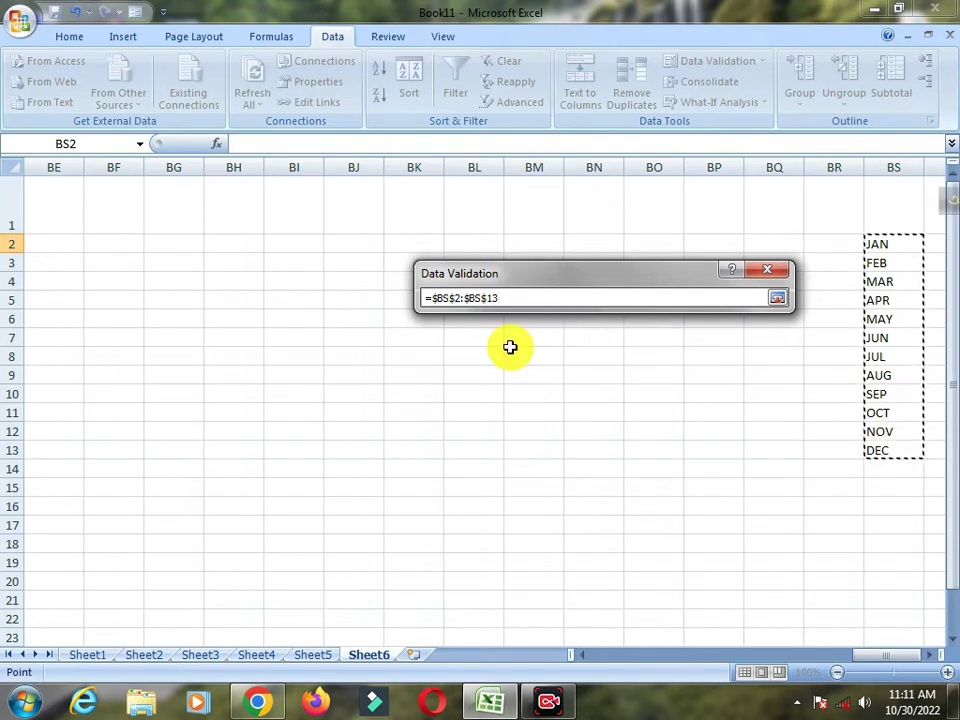
click(778, 298)
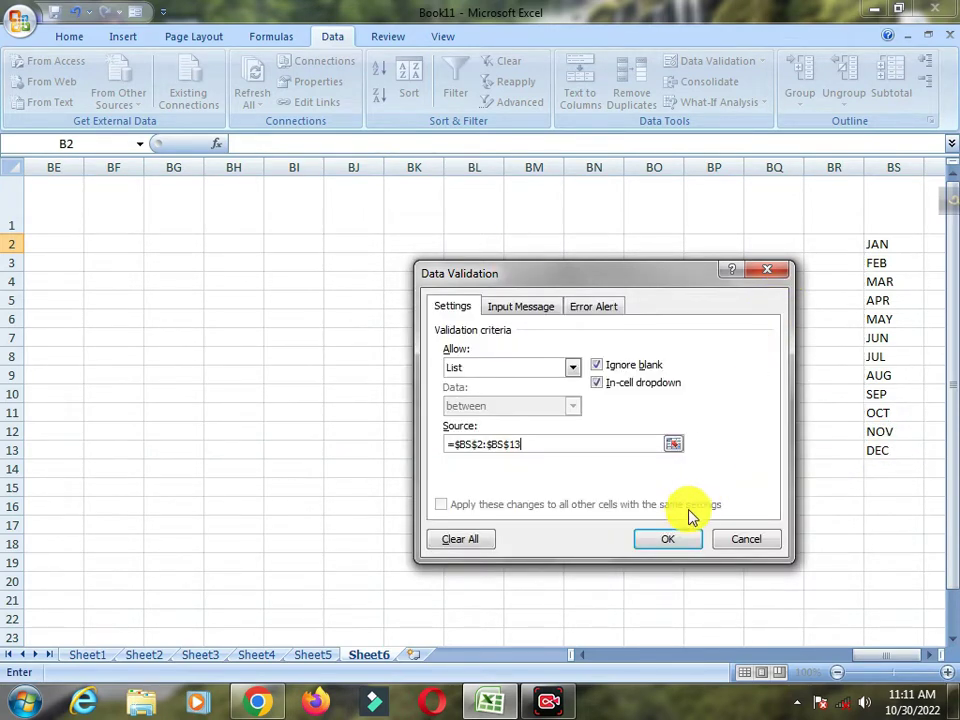
click(669, 540)
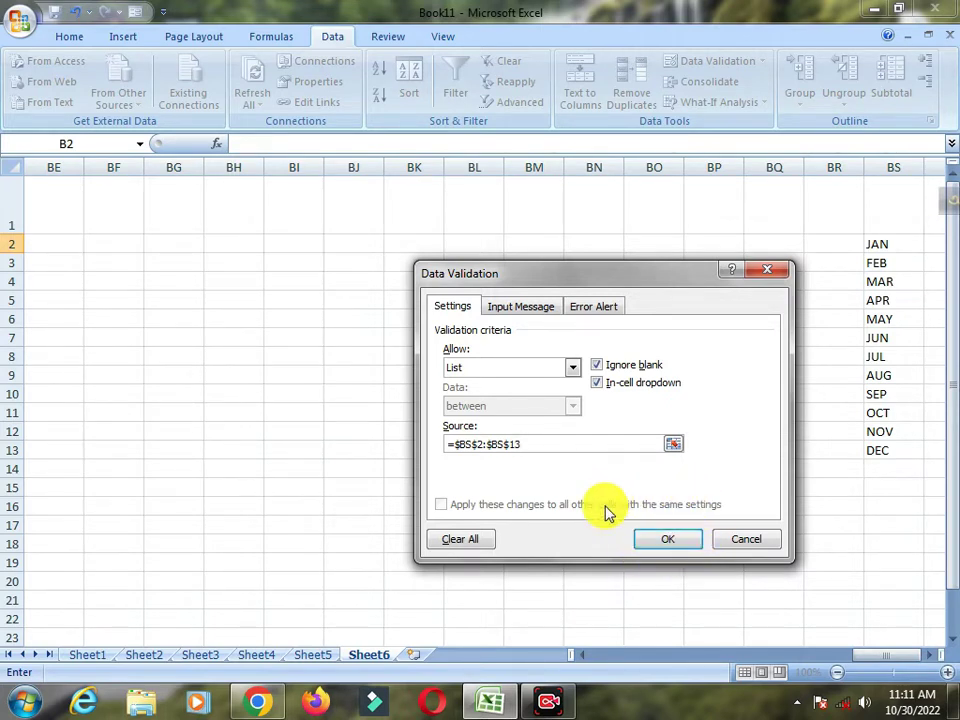
click(670, 544)
Choose JAN from the month dropdown in cell B2.
drag(870, 655, 606, 658)
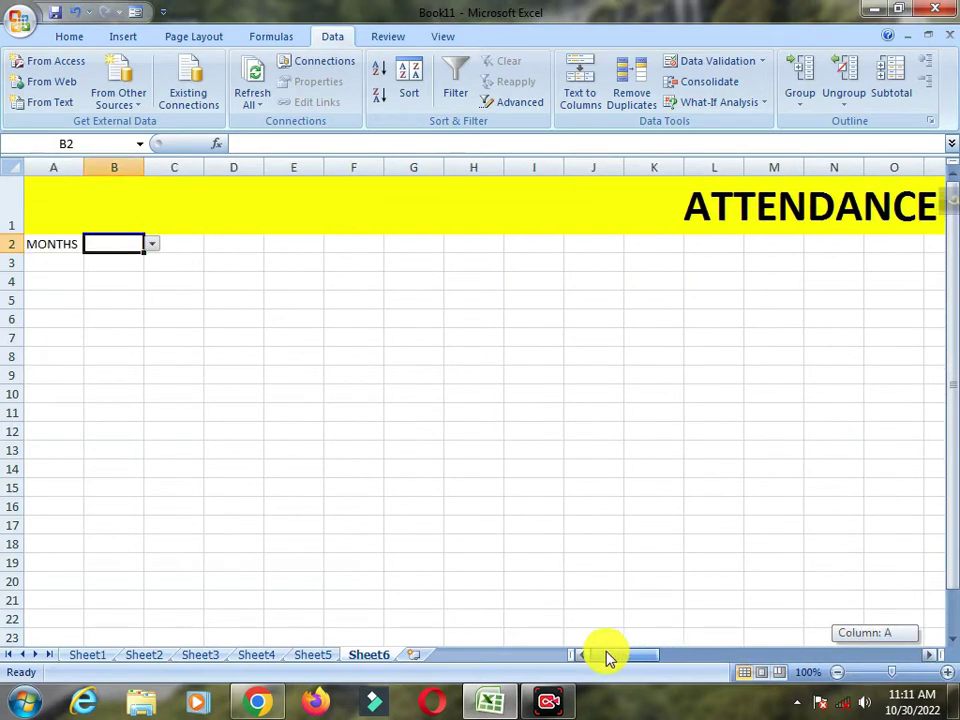
click(153, 246)
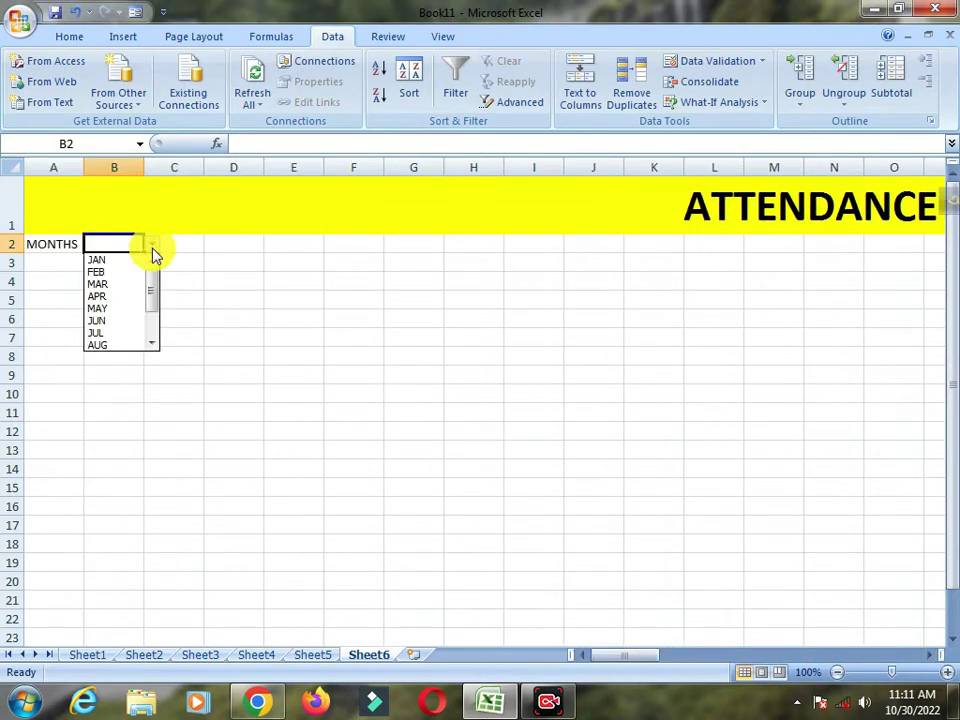
click(120, 264)
click(121, 268)
click(122, 243)
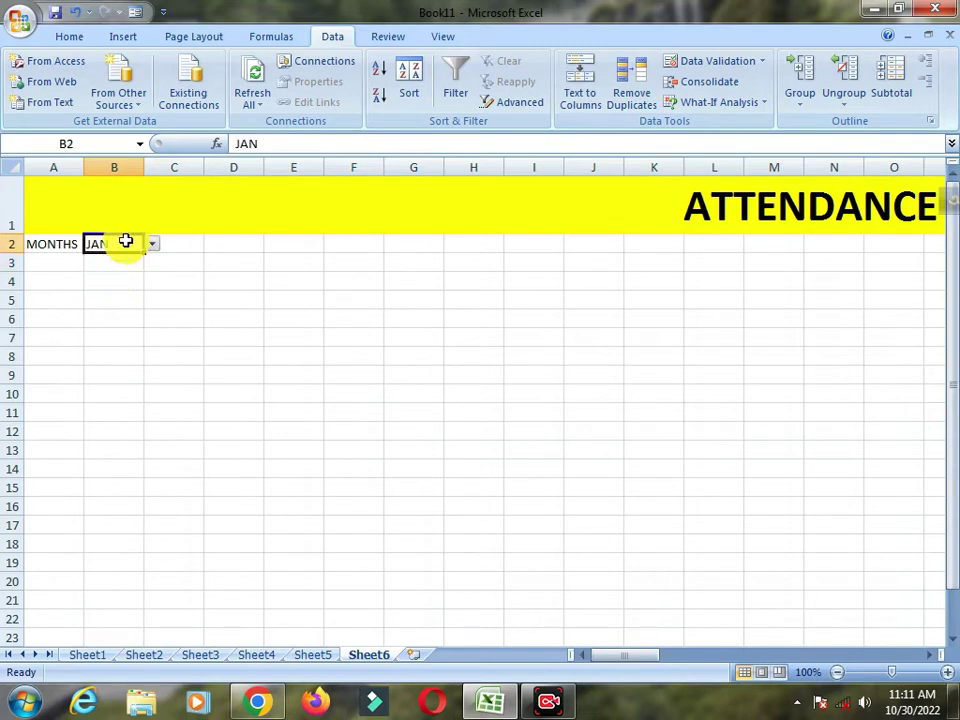
click(151, 245)
mouse_move(155, 293)
mouse_down()
mouse_move(156, 332)
mouse_move(154, 268)
mouse_up()
click(126, 264)
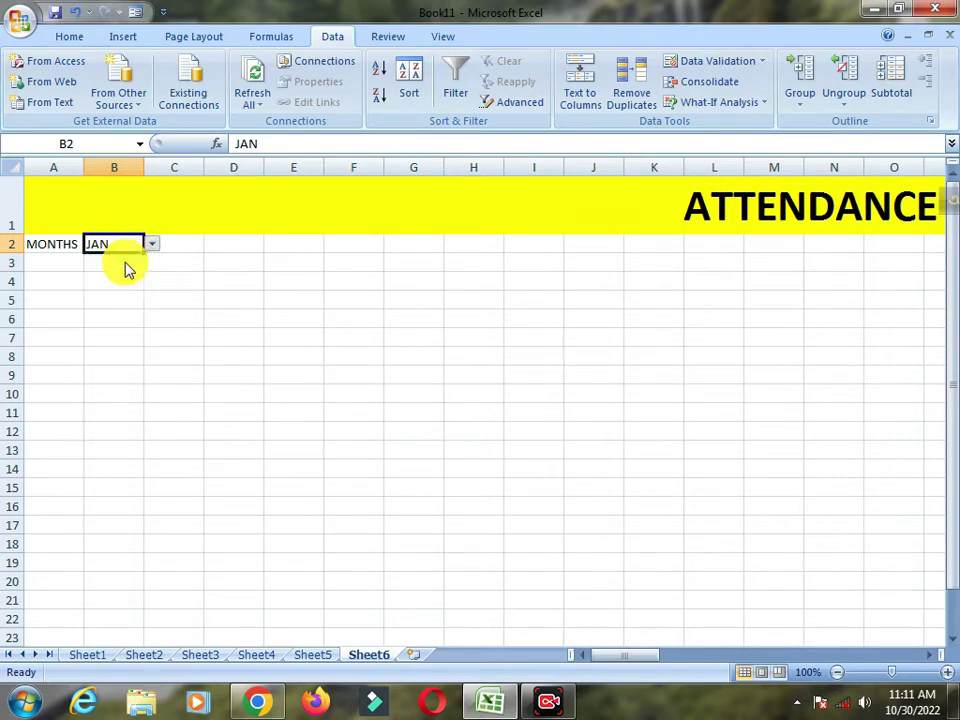
Enter the start-date formula =DATEVALUE("1"&B2&"2022") in cell E2.
click(291, 245)
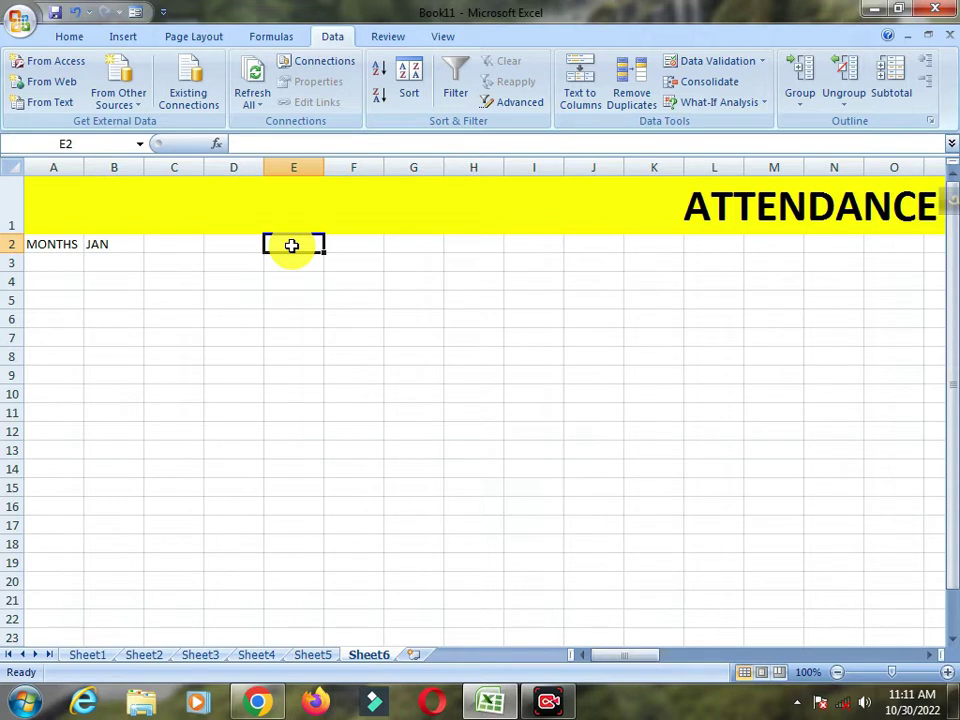
text(=)
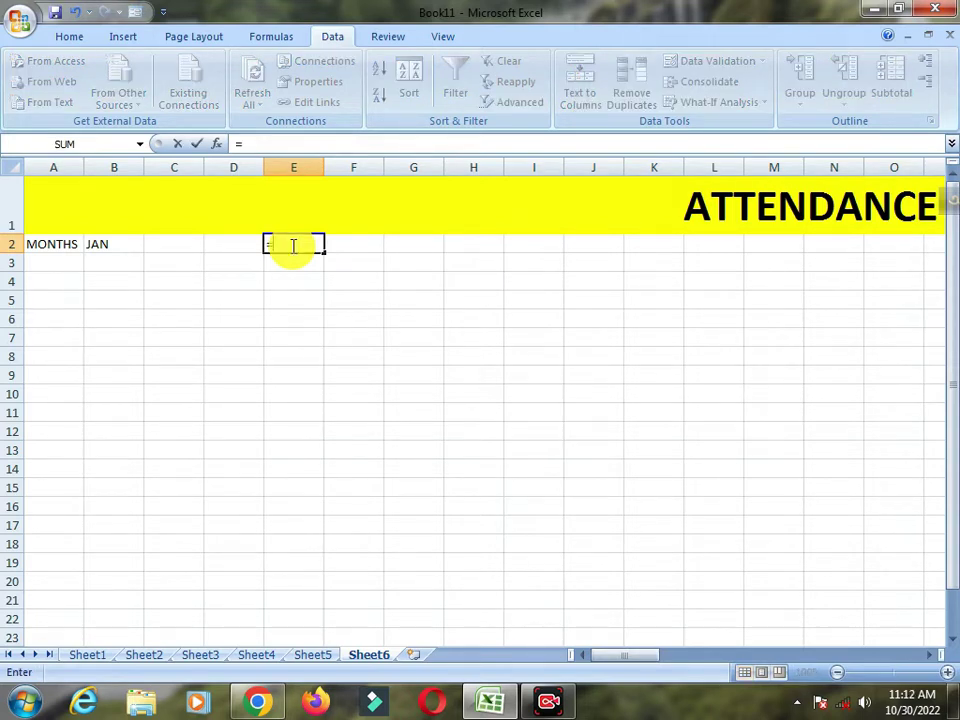
text(DA)
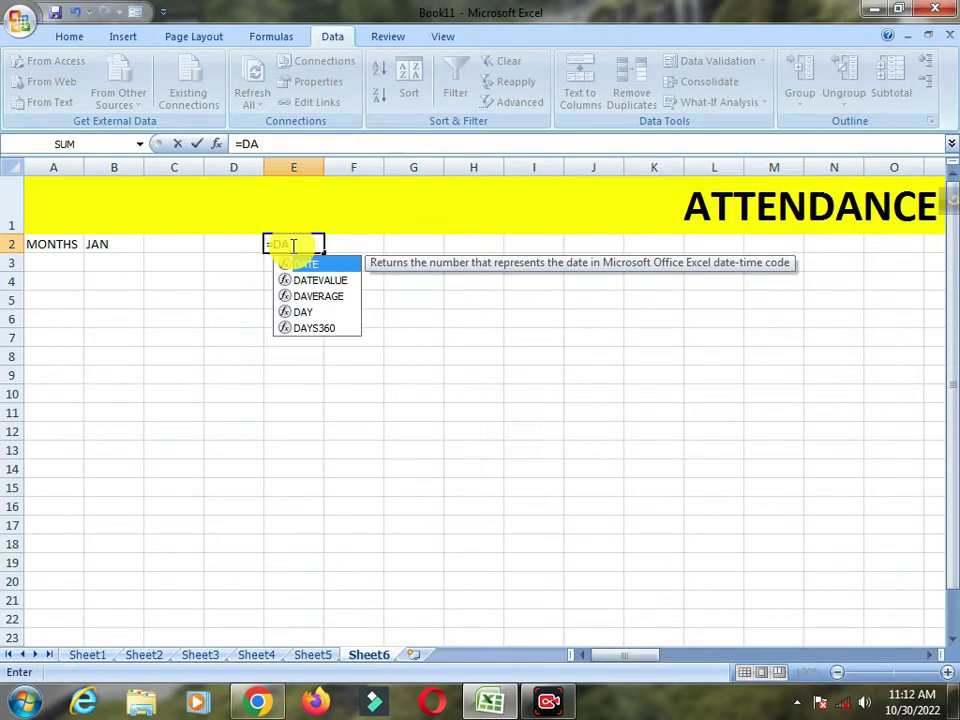
double_click(336, 280)
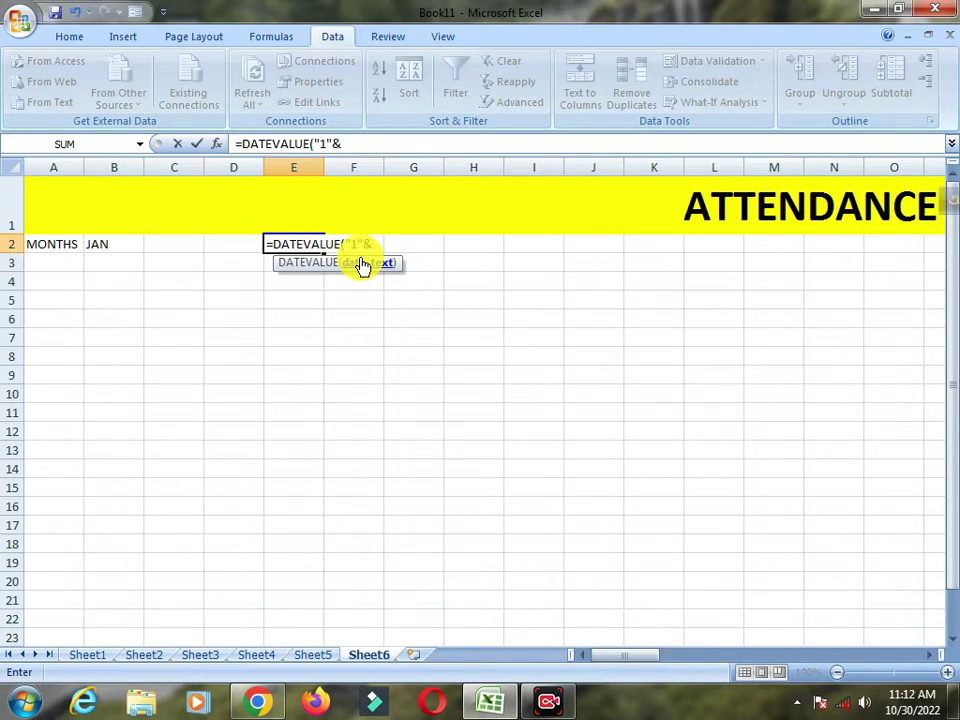
click(113, 243)
text(&"2022)
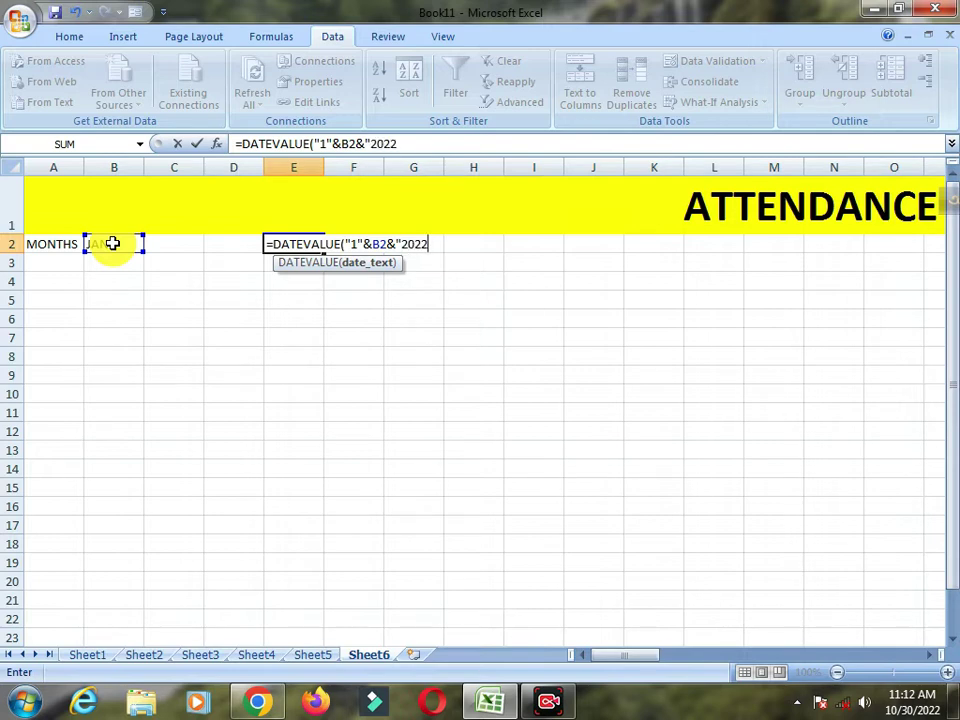
click(123, 230)
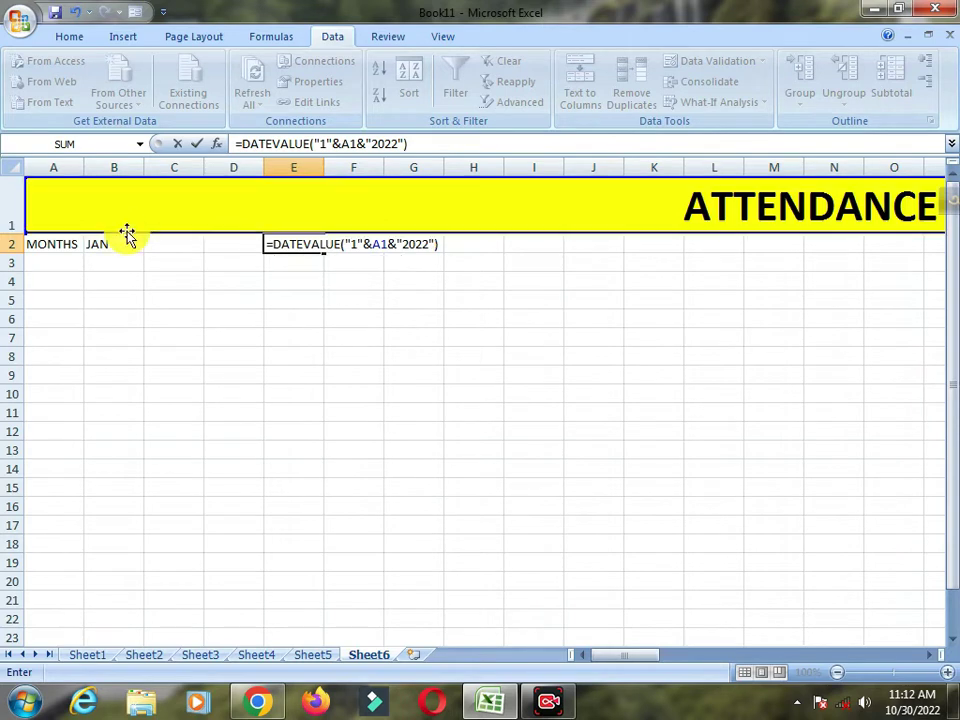
click(127, 243)
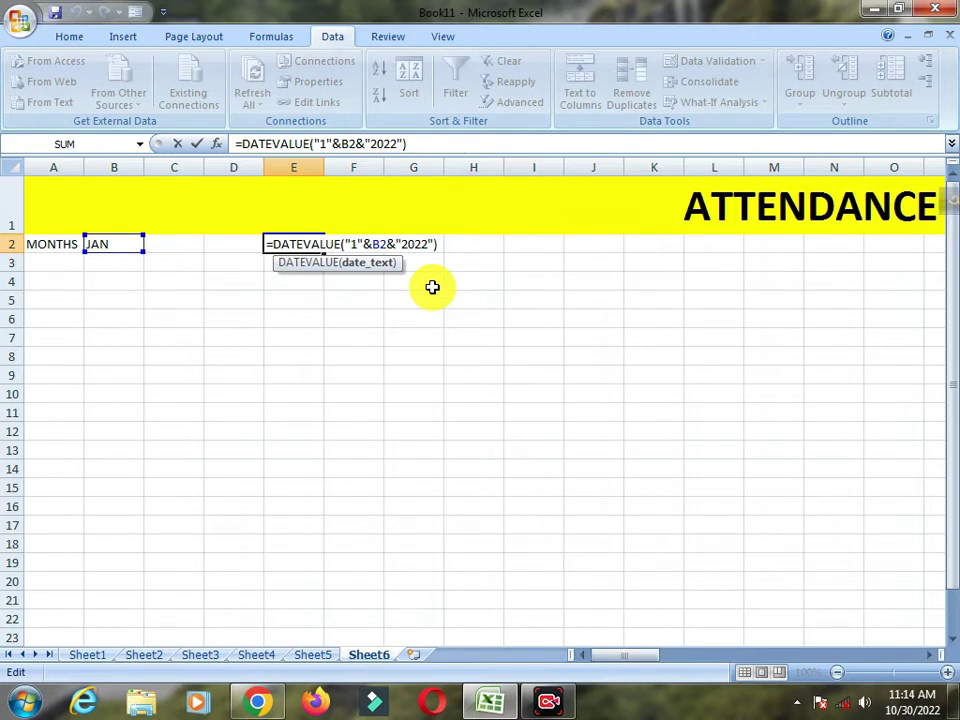
key(Return)
click(300, 244)
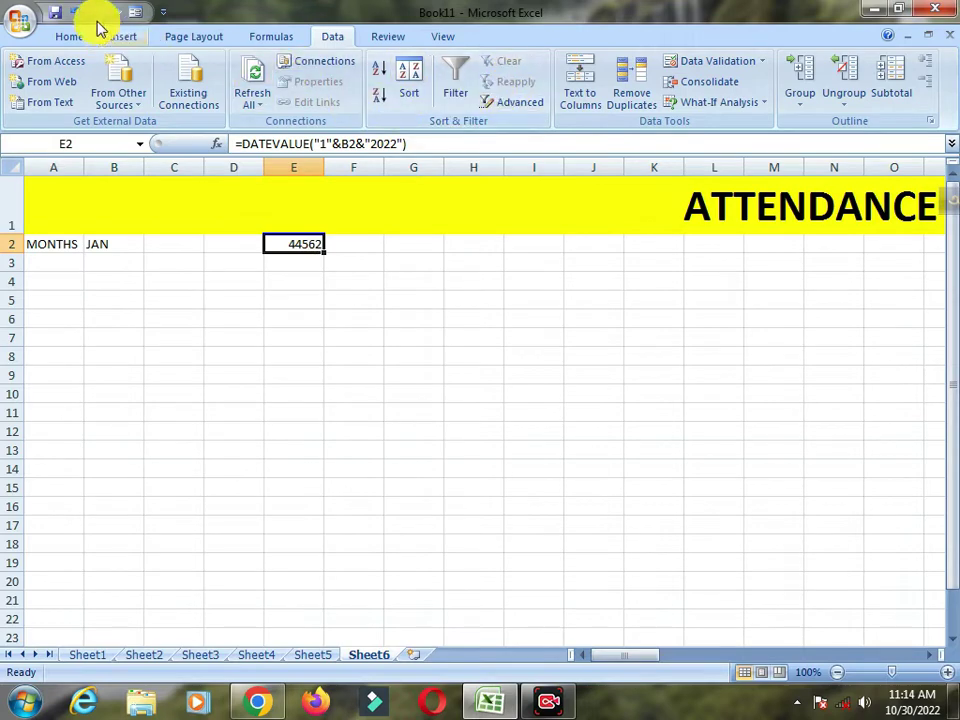
Format the start date in cell E2 as a Short Date.
click(69, 40)
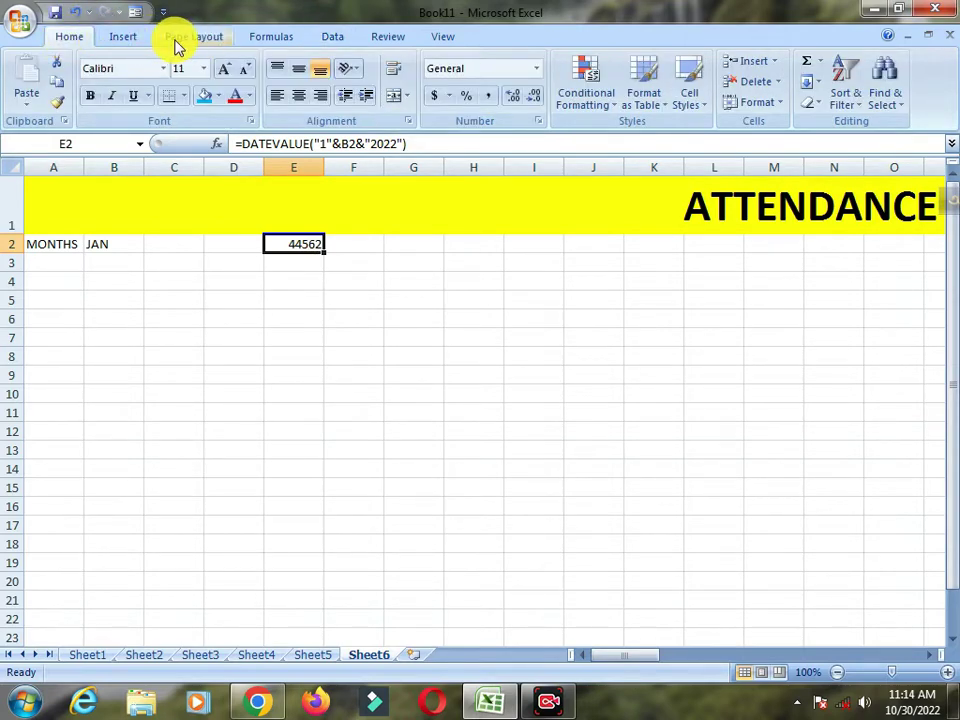
click(536, 69)
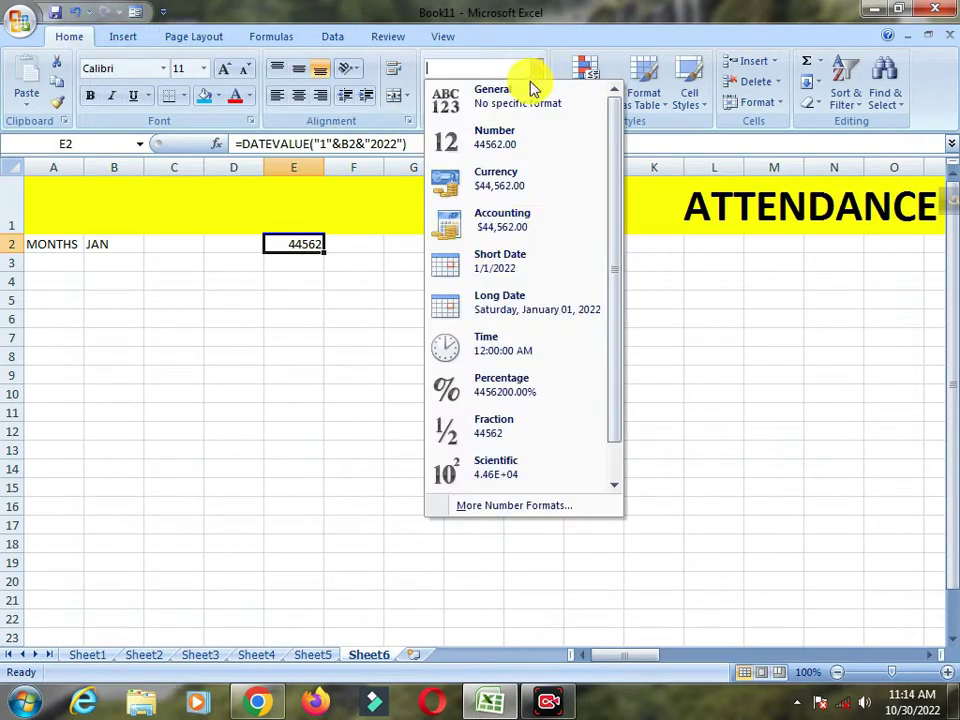
click(489, 276)
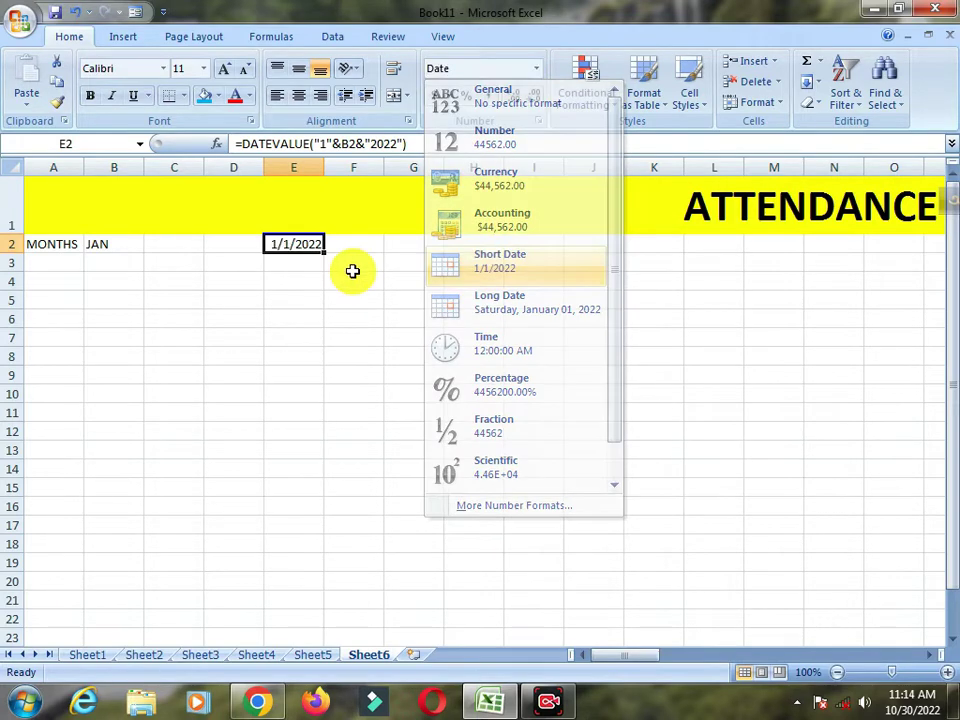
click(327, 248)
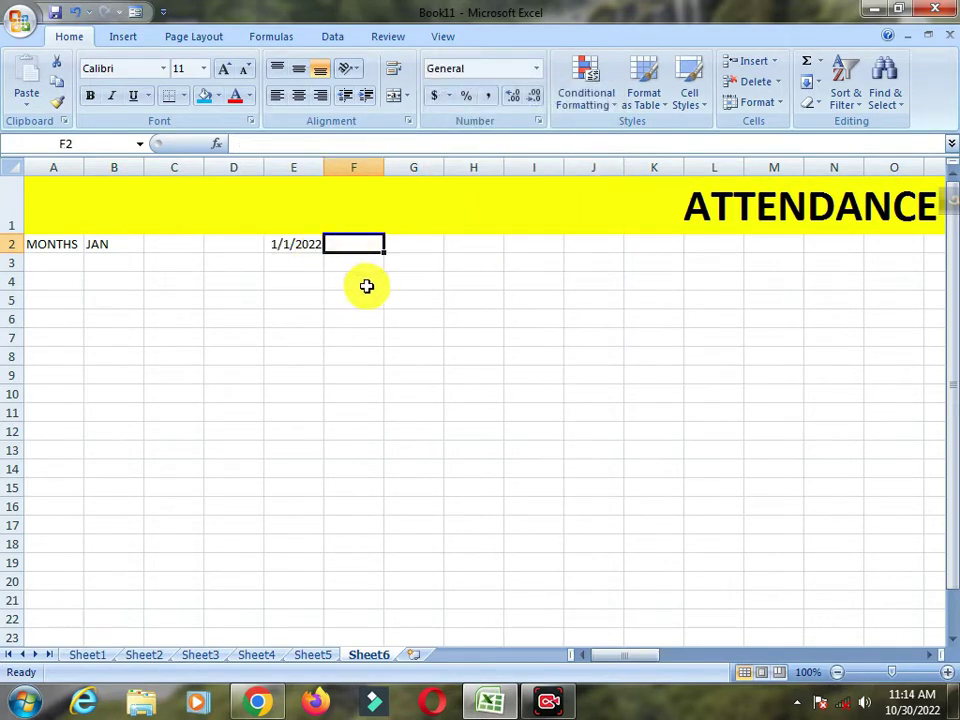
Enter the month-end formula =EOMONTH(E2,0) in cell I2.
click(539, 254)
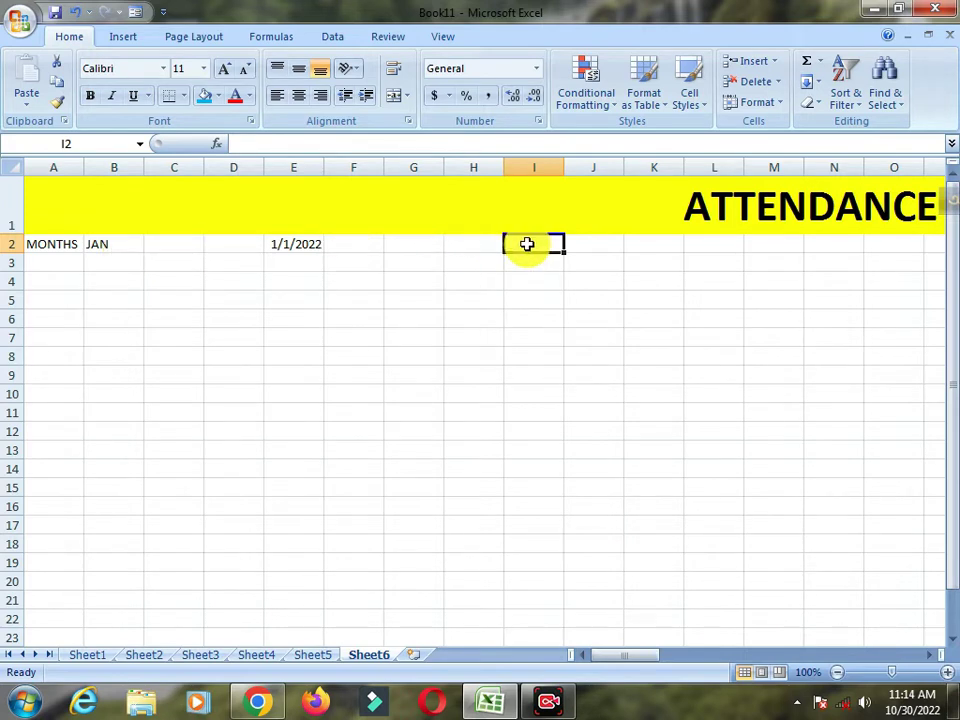
text(=)
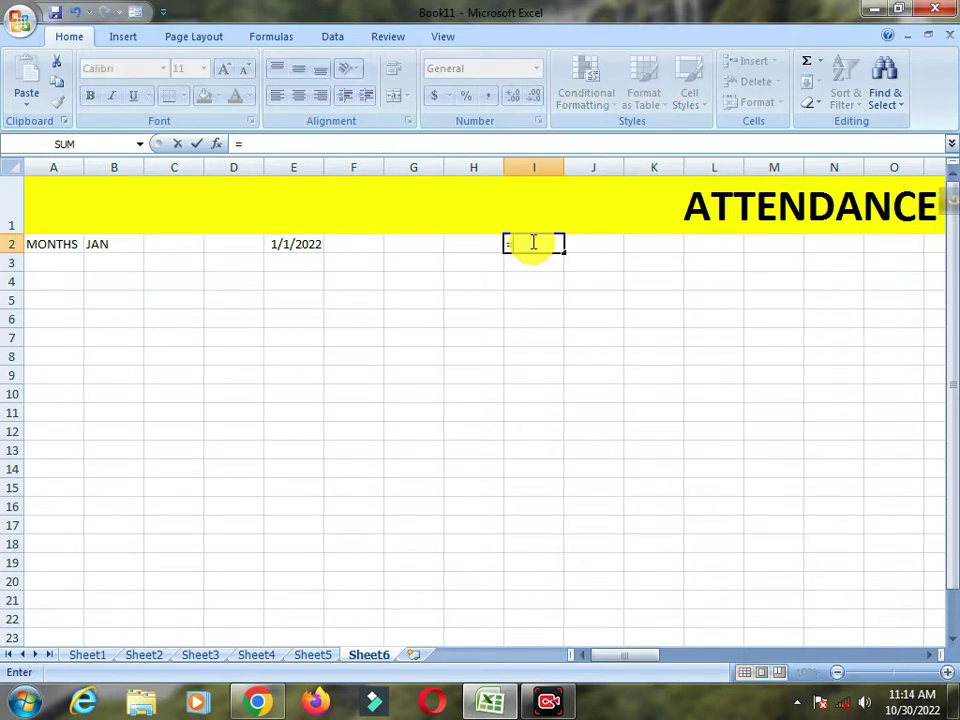
text(E)
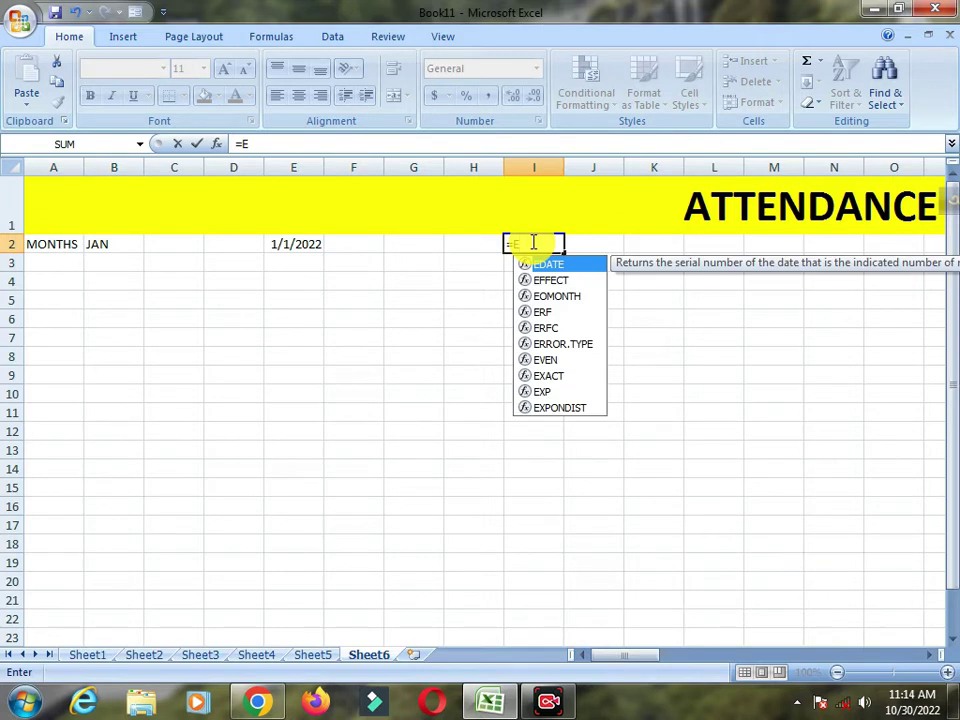
text(O)
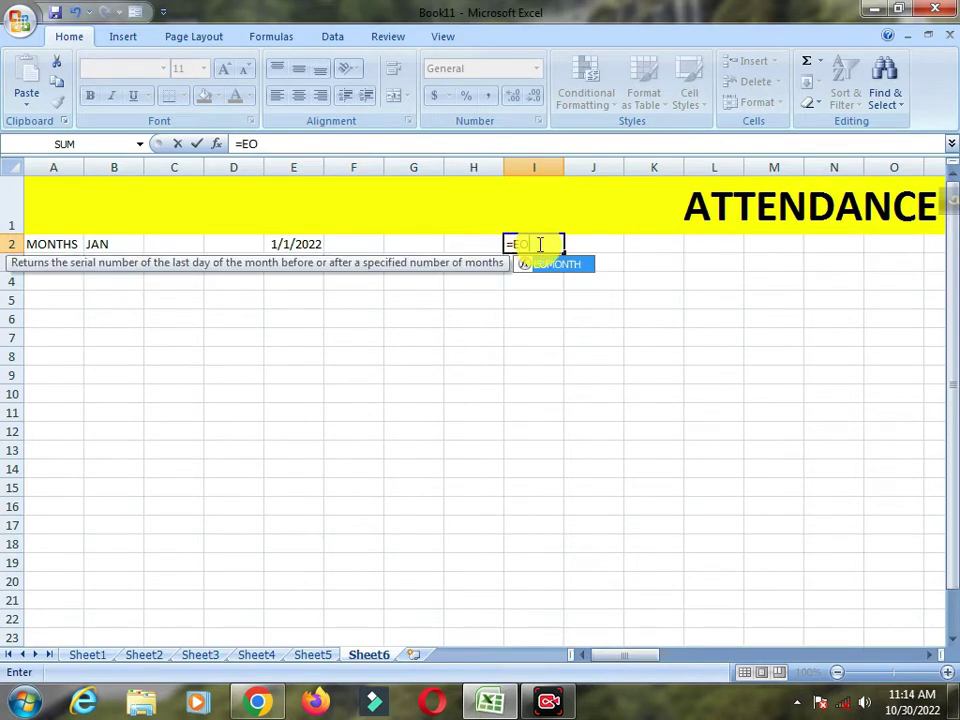
double_click(558, 266)
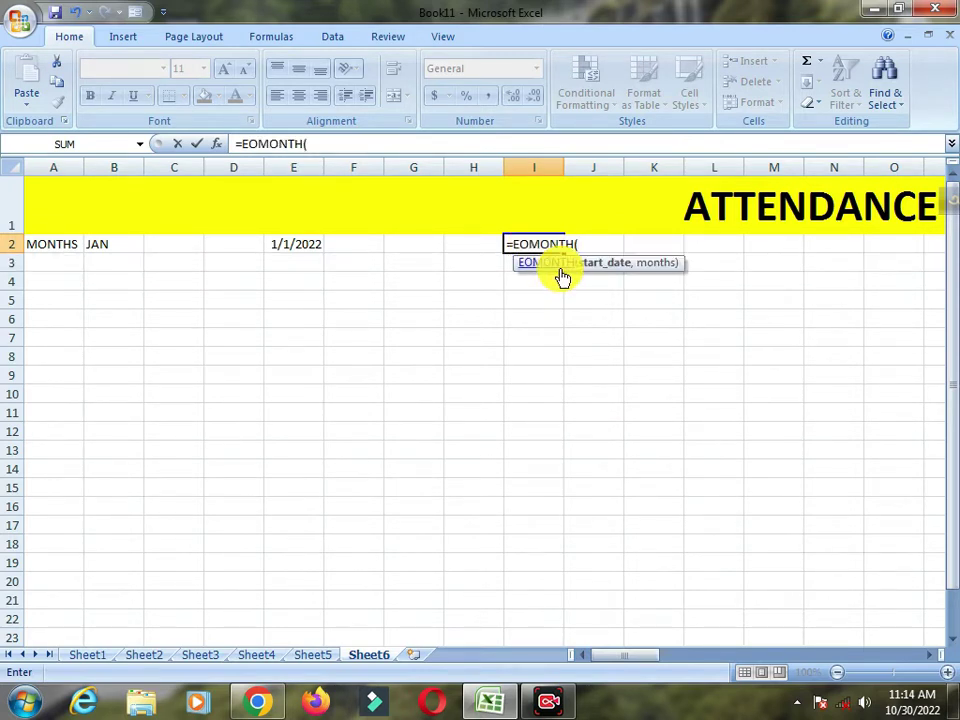
click(306, 246)
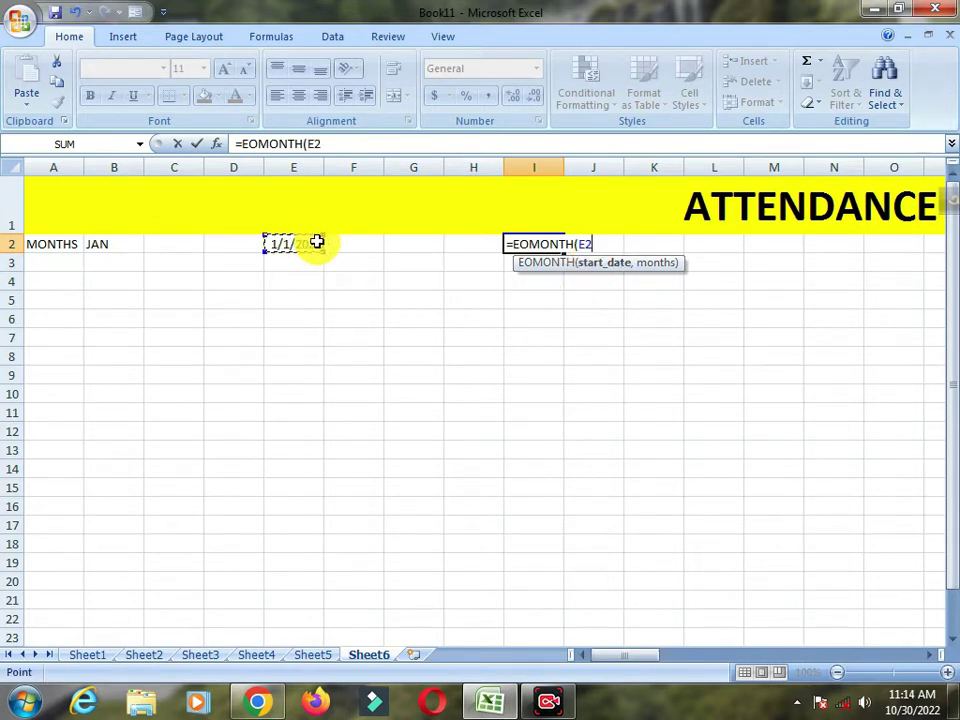
text(,)
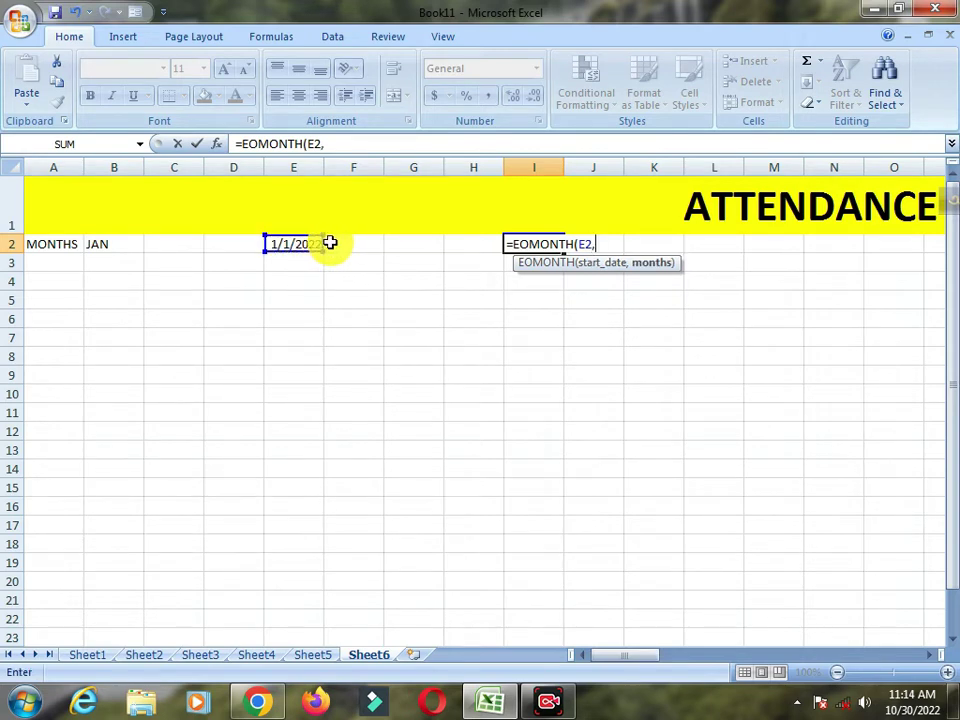
text(0))
key(Return)
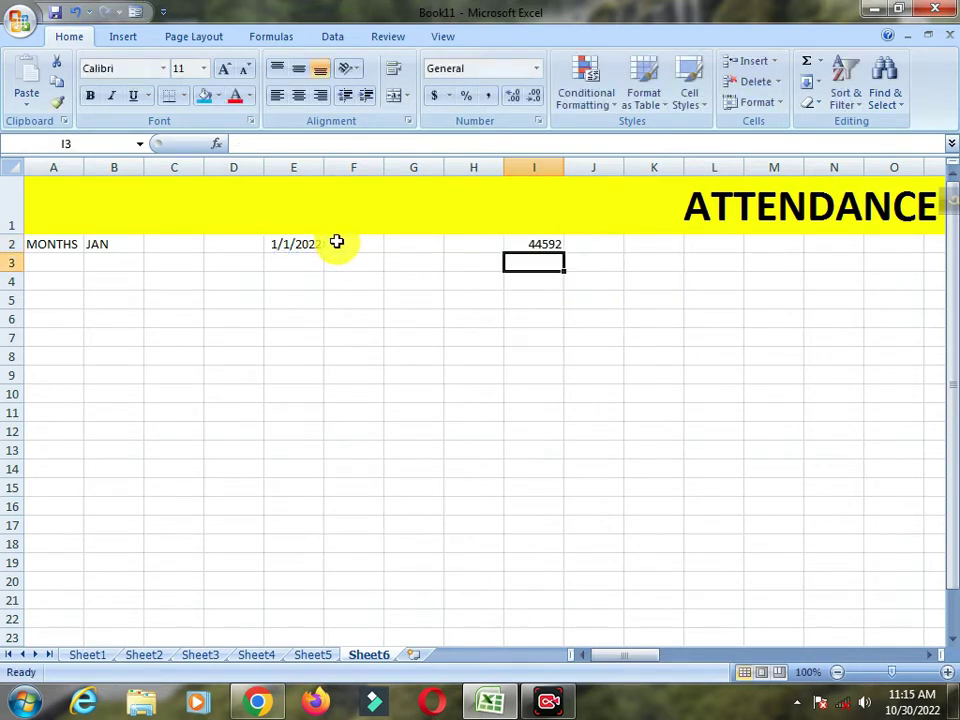
Format the month-end date in cell I2 as a Short Date.
click(552, 243)
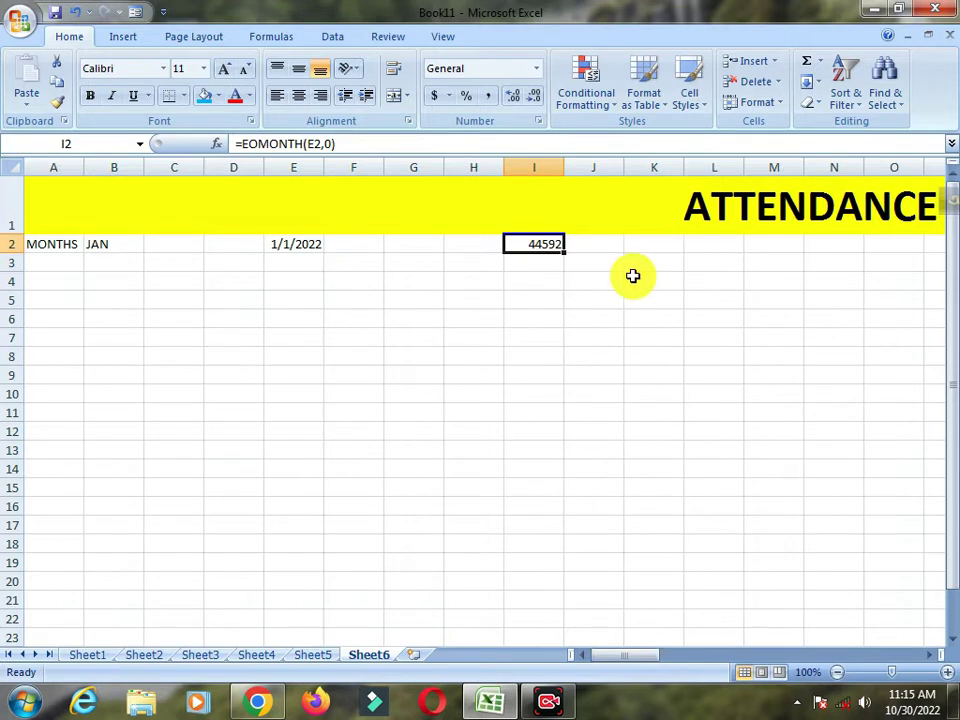
click(536, 70)
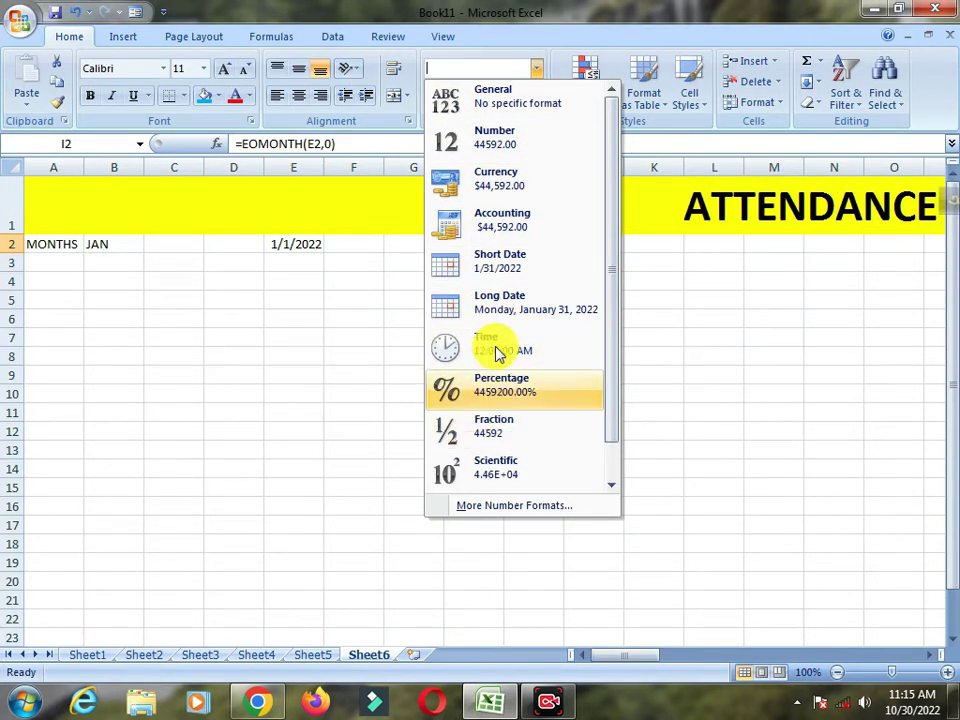
click(498, 265)
click(507, 304)
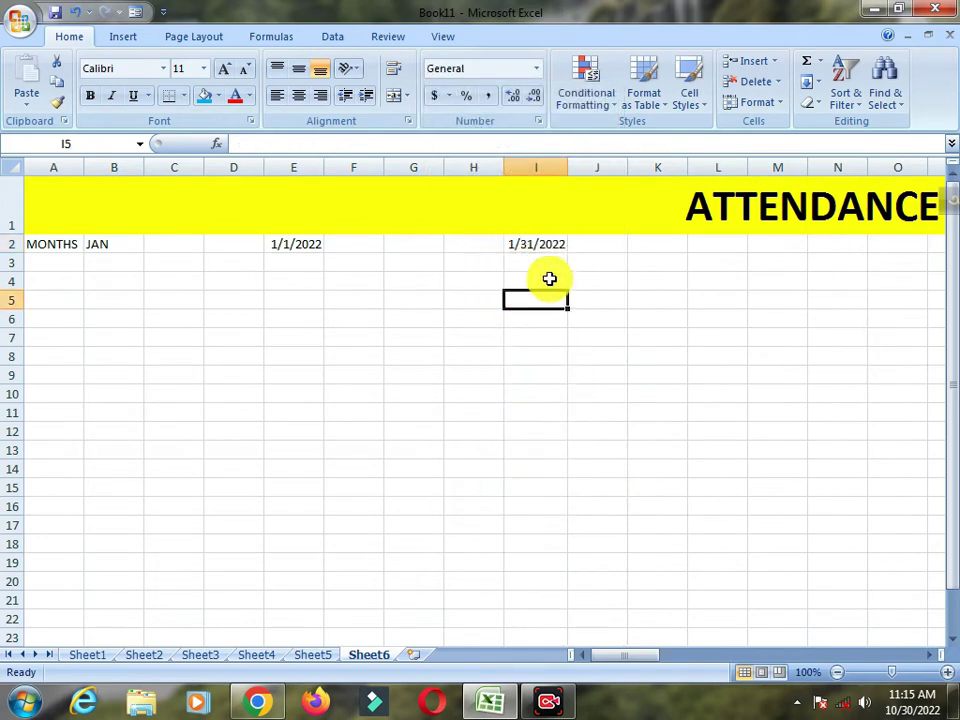
Choose FEB from the month dropdown in cell B2 and check the end date in I2.
click(302, 261)
click(296, 241)
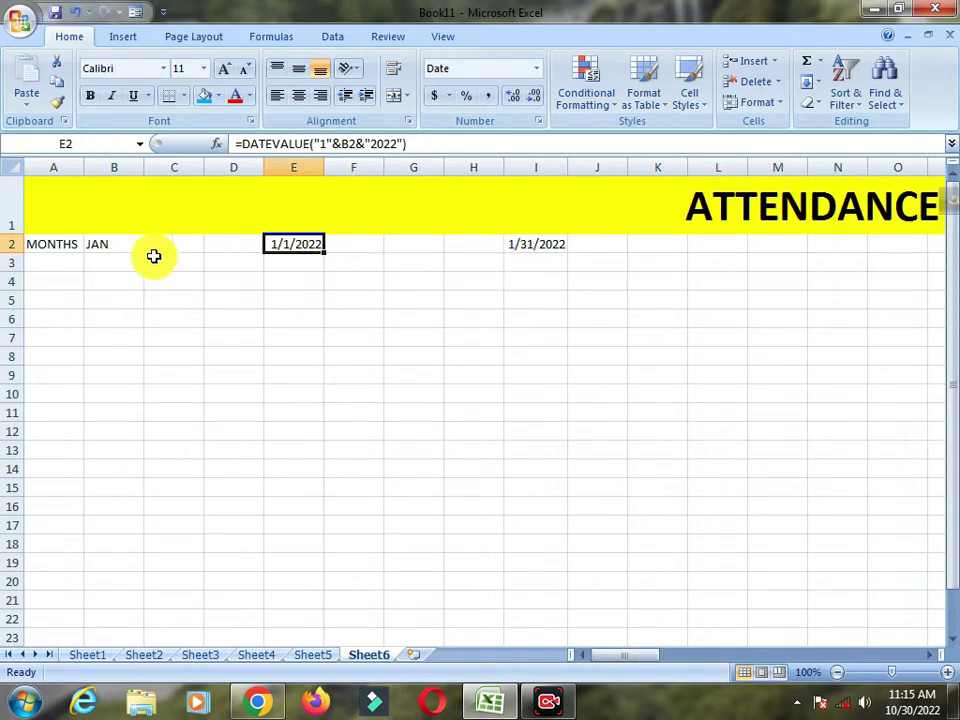
click(118, 244)
click(152, 248)
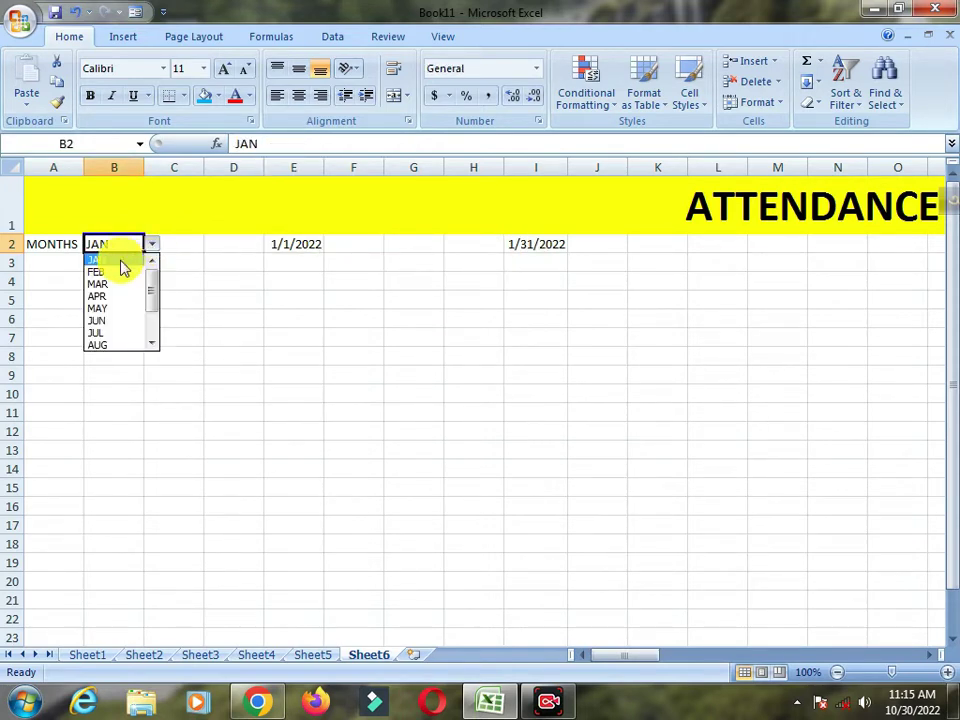
click(114, 273)
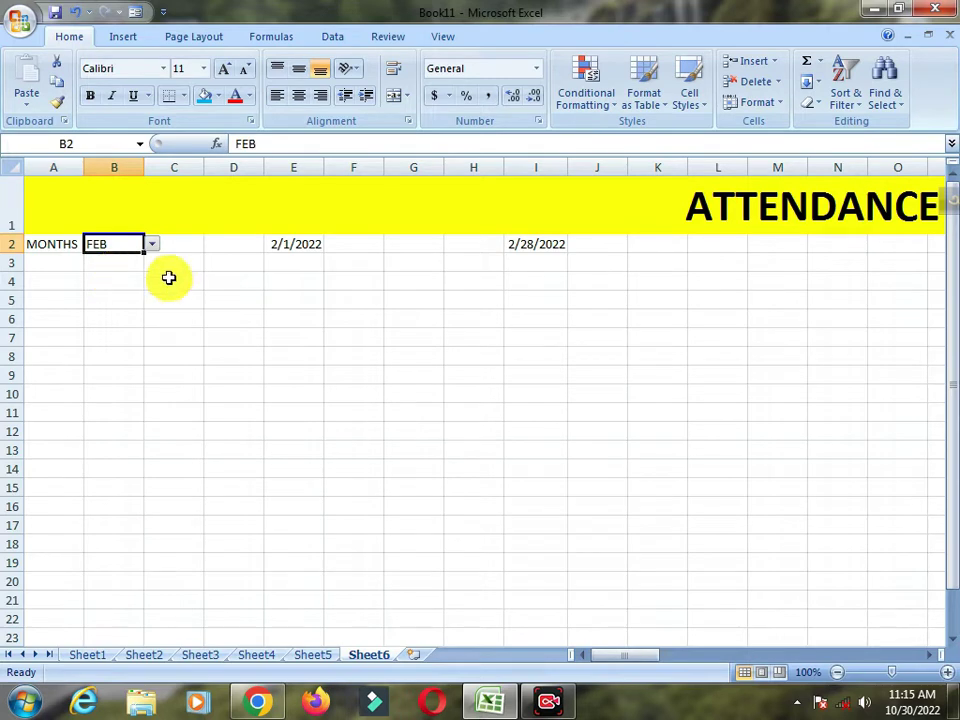
click(550, 246)
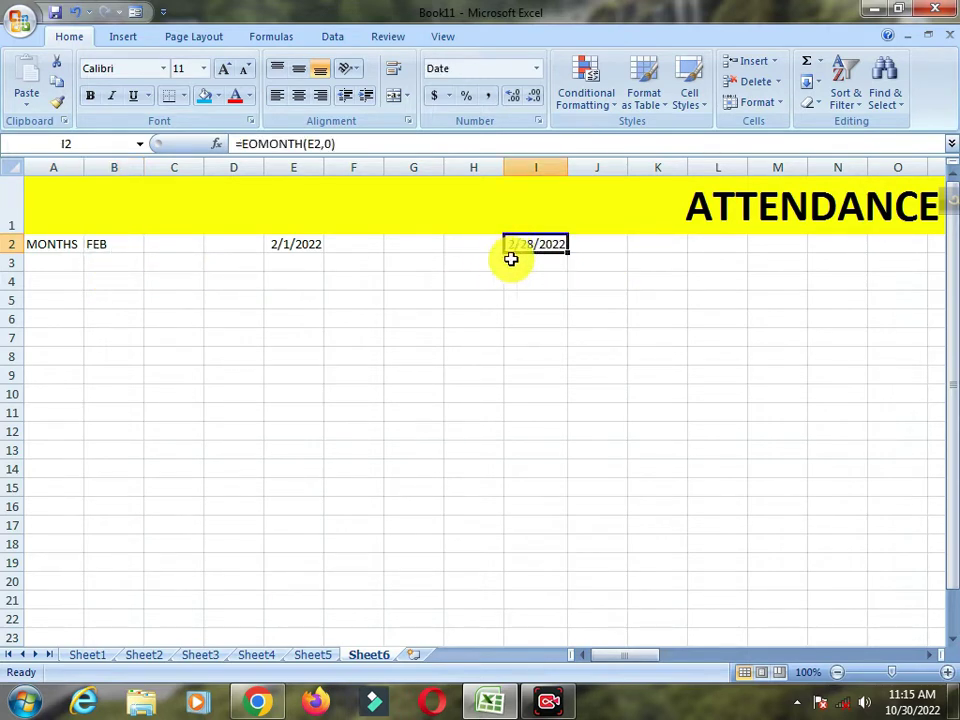
Switch the month in cell B2 to APR and check the start date in E2.
click(108, 244)
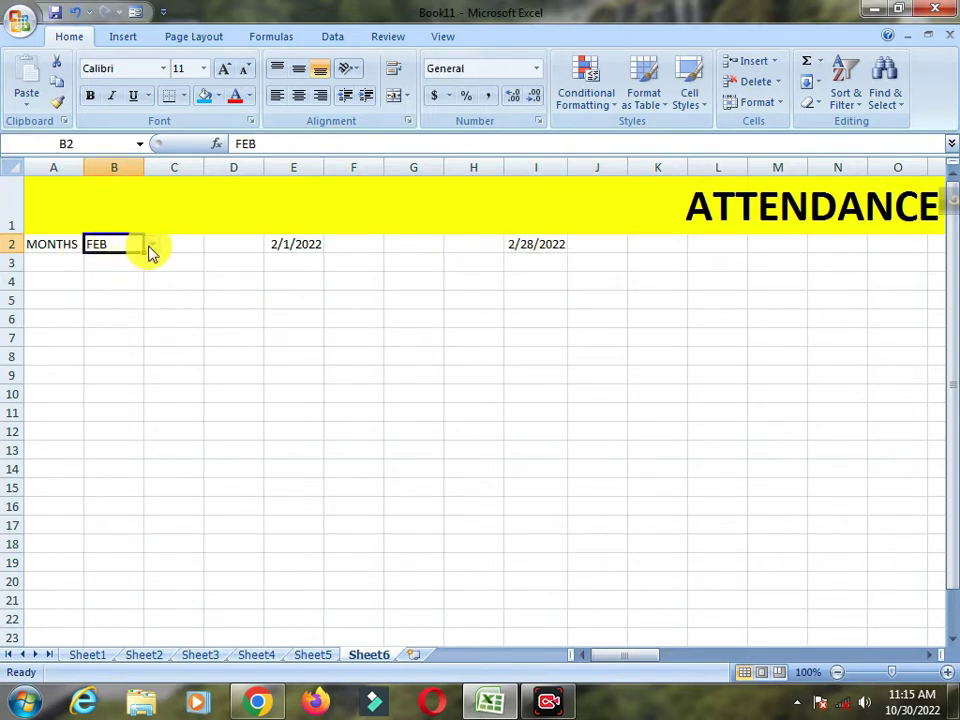
click(151, 245)
click(110, 285)
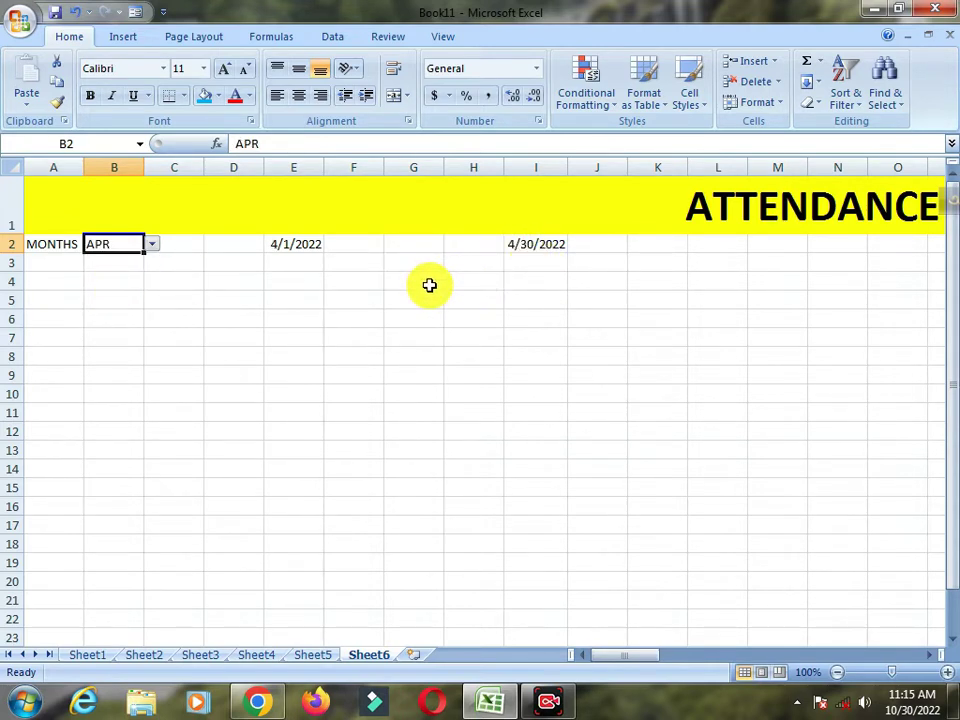
click(294, 281)
click(290, 246)
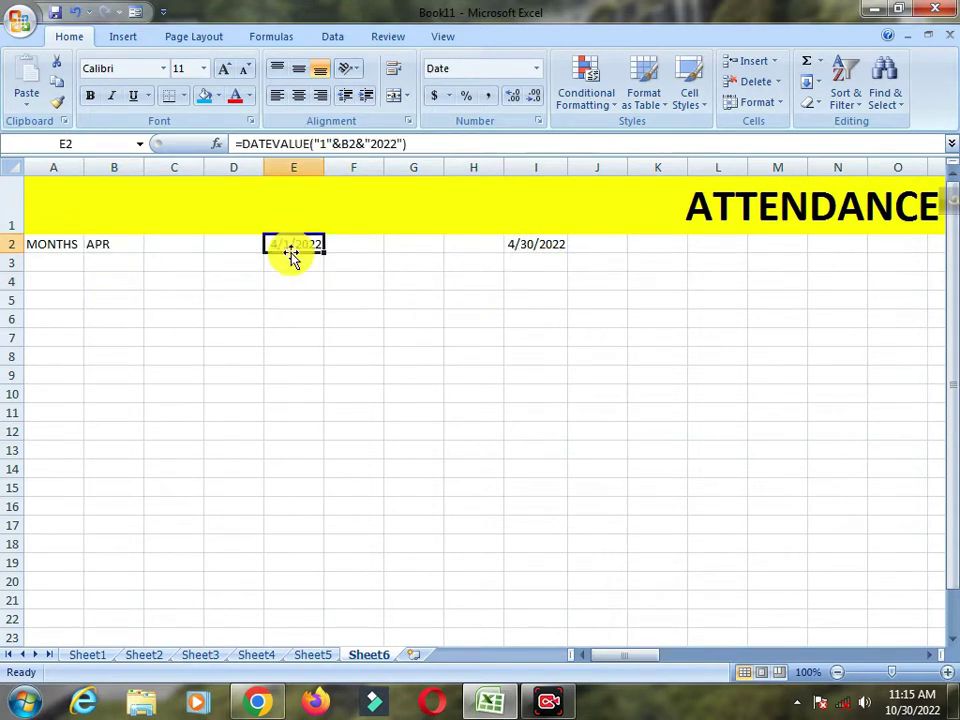
Set the month in cell B2 back to JAN.
click(135, 243)
click(151, 245)
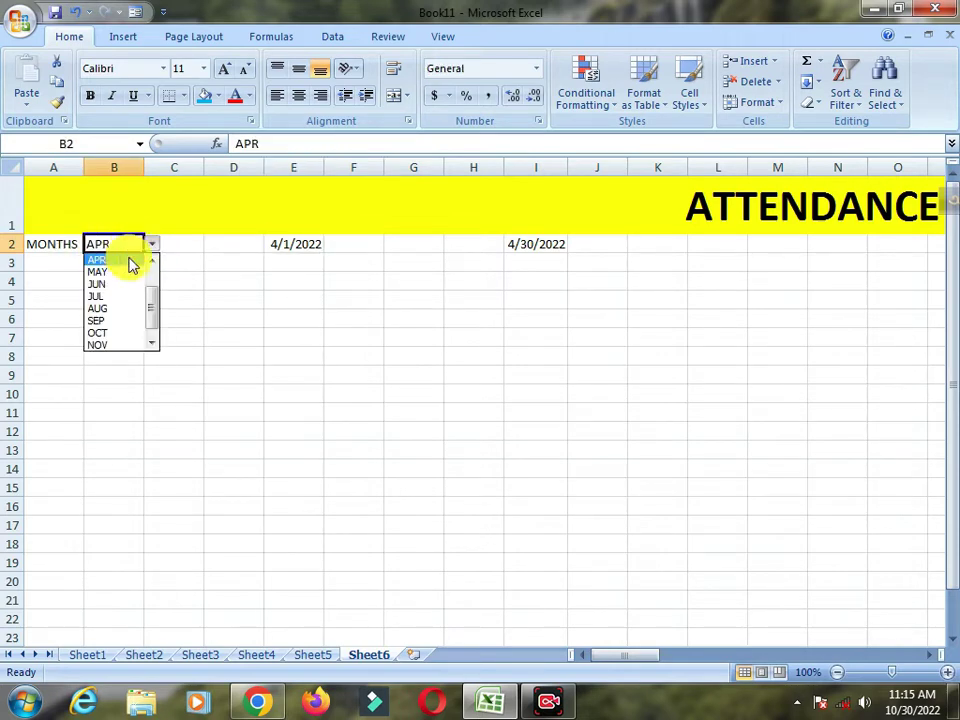
scroll(154, 290, up, 1)
click(116, 260)
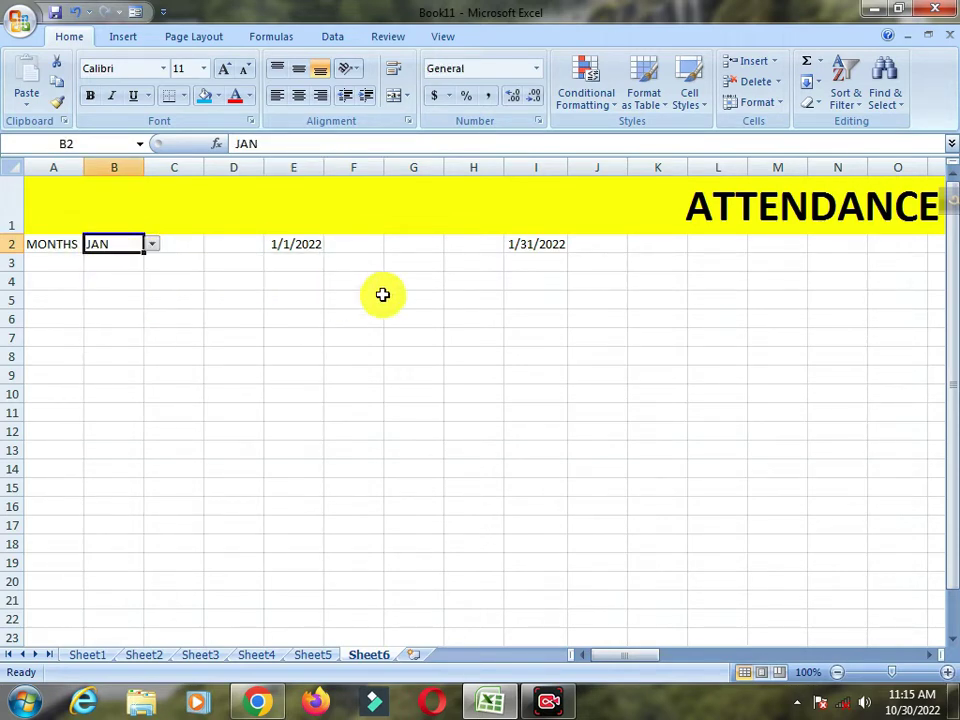
click(386, 297)
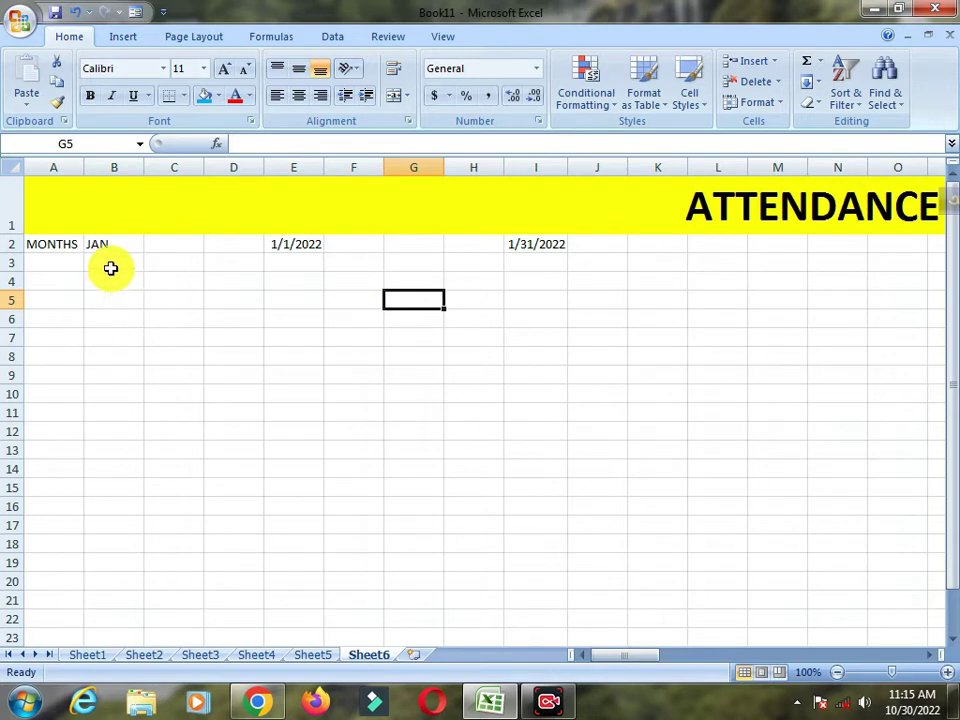
click(312, 243)
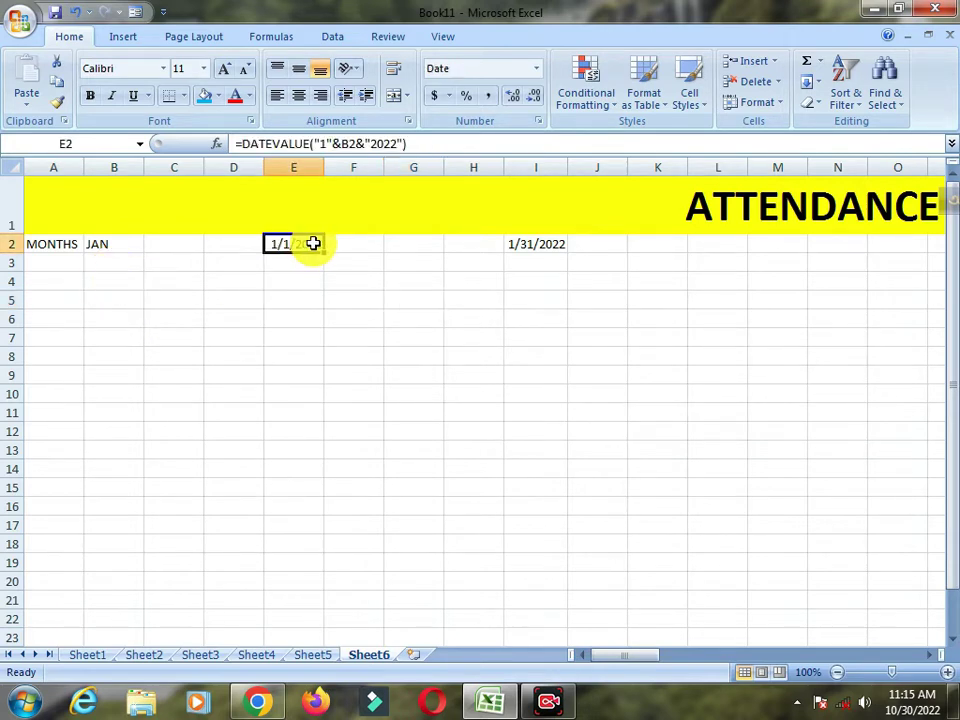
click(538, 246)
click(317, 246)
click(553, 246)
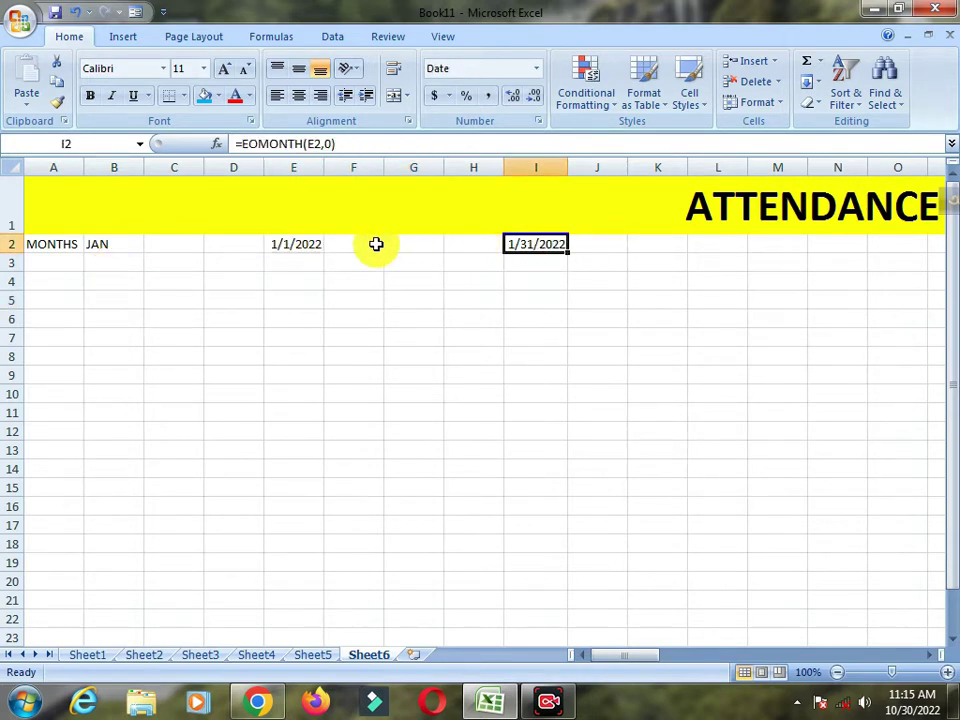
click(316, 247)
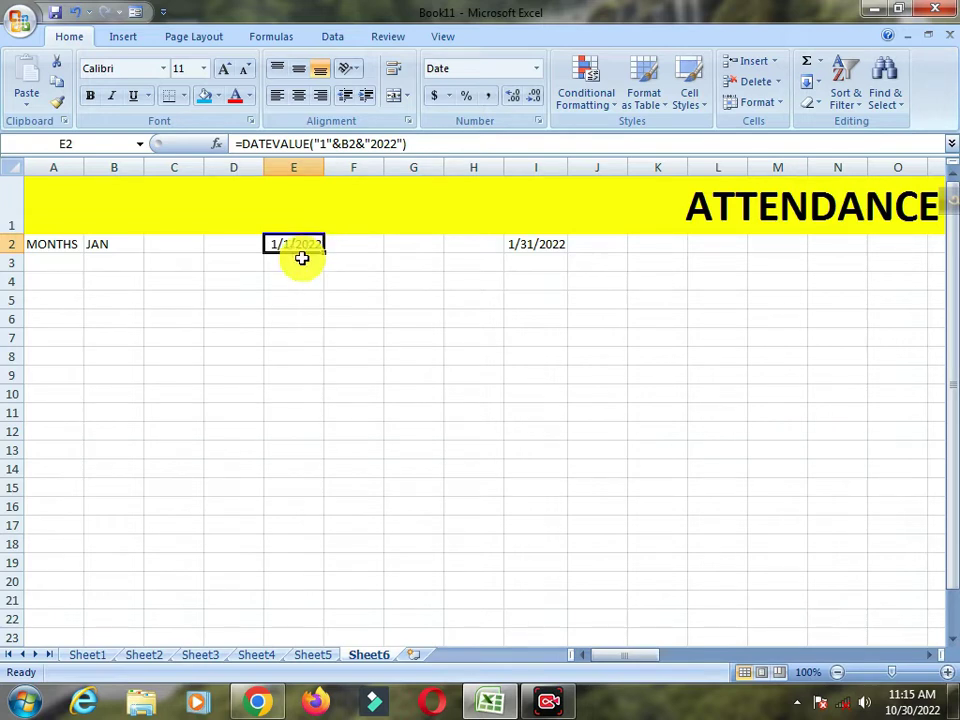
click(331, 313)
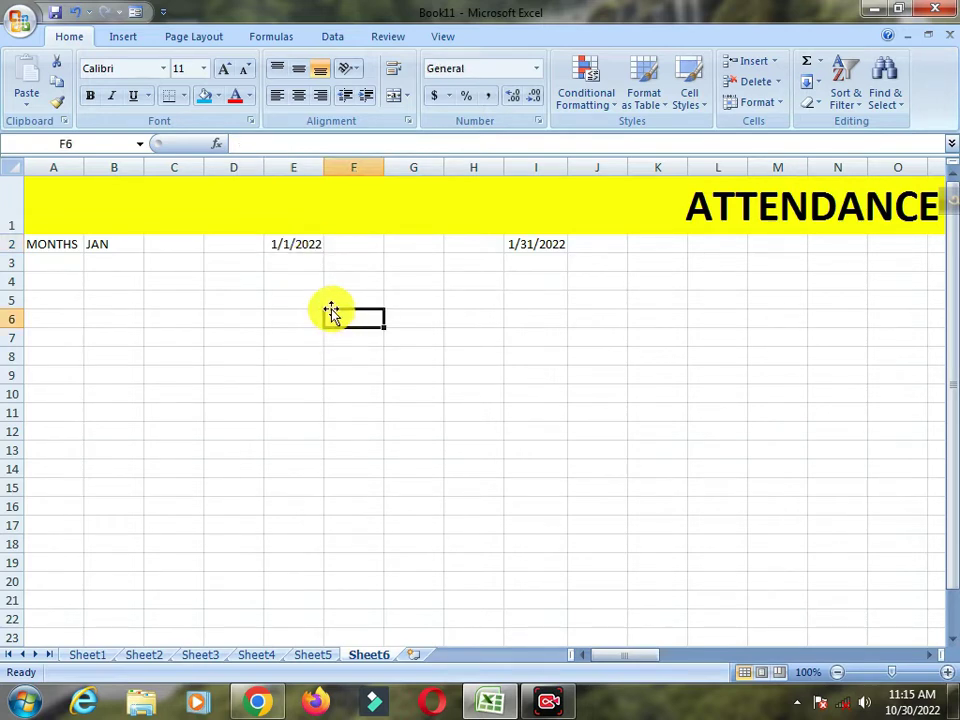
Apply the custom number format d-mmm to the start and end dates in cells E2 and I2 together.
click(298, 246)
ctrl+click(555, 244)
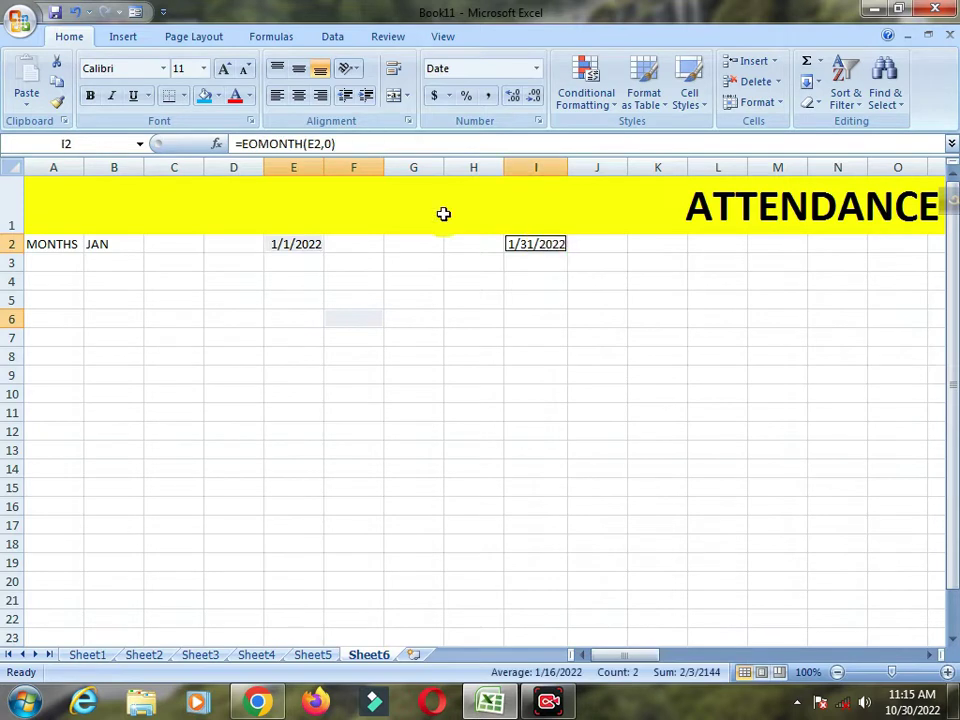
click(541, 122)
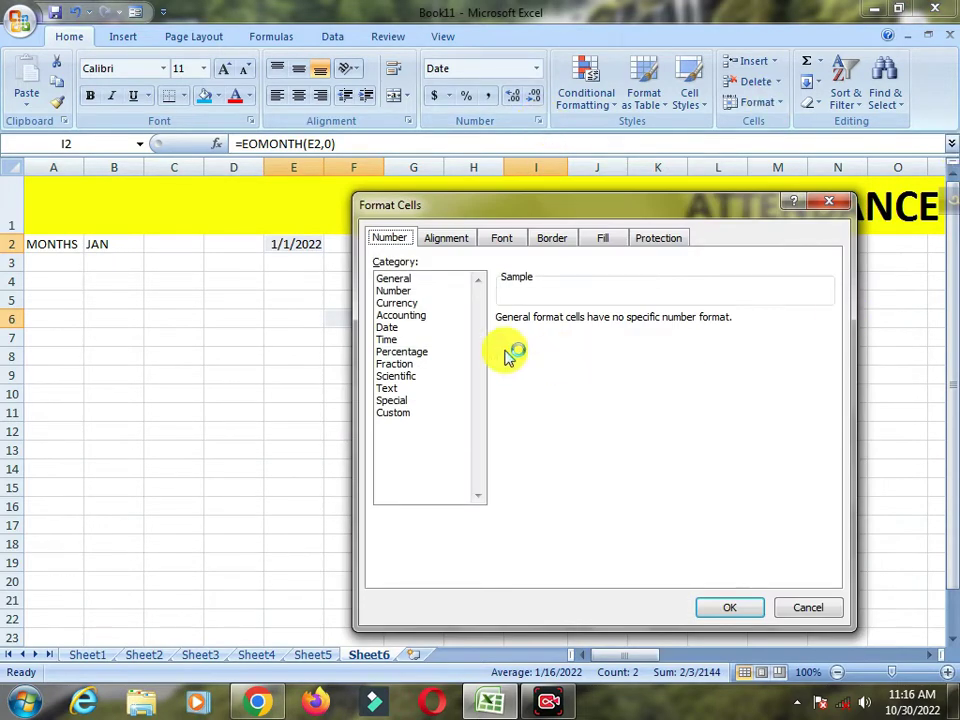
click(403, 411)
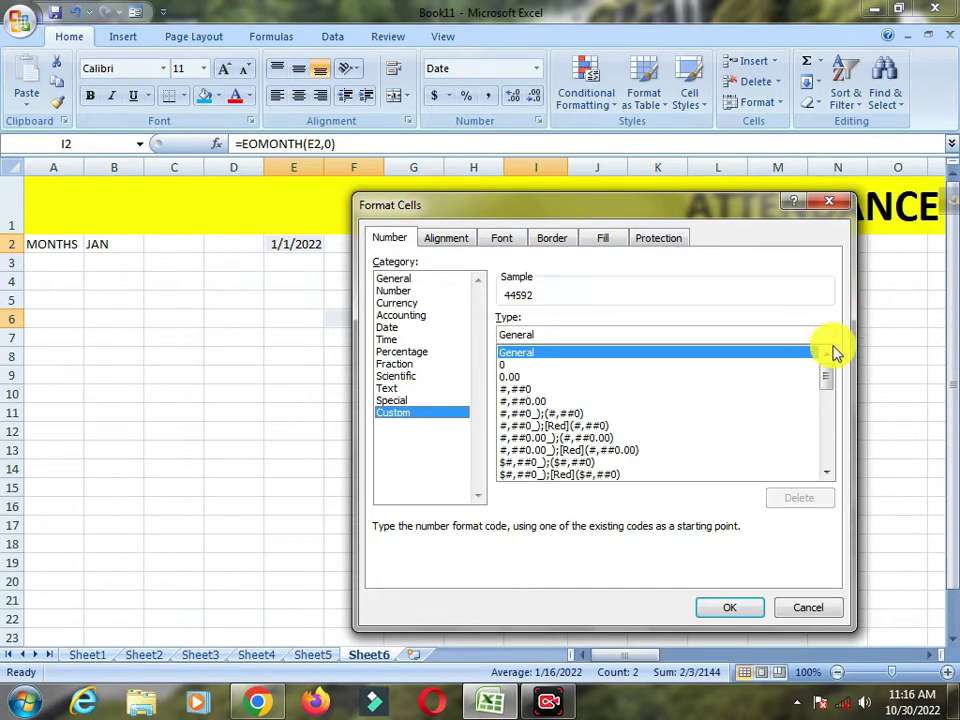
drag(829, 379, 829, 420)
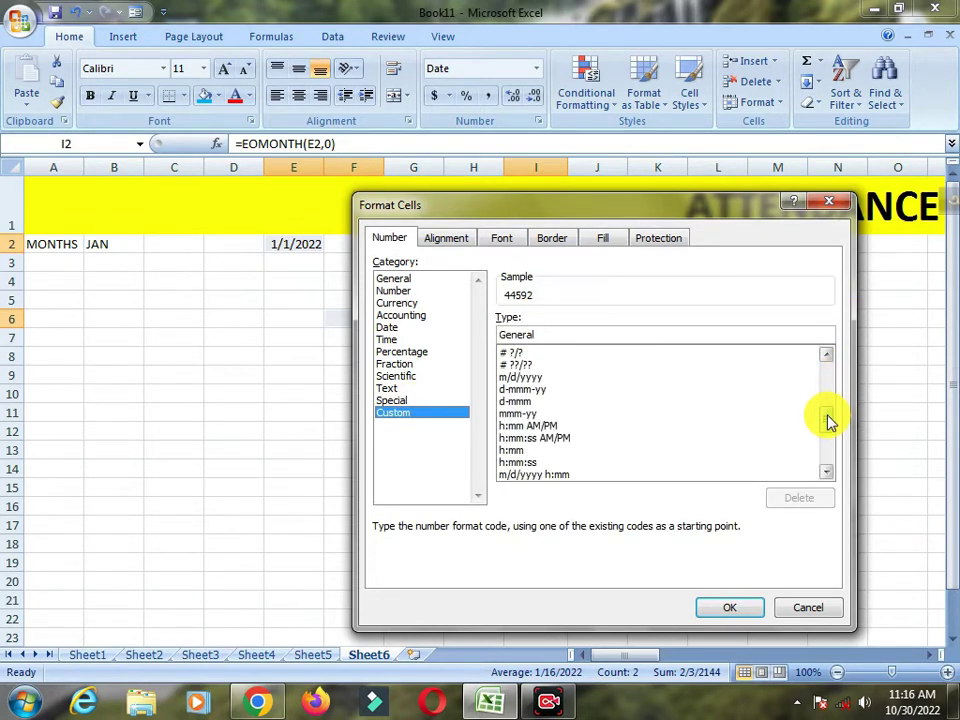
click(520, 403)
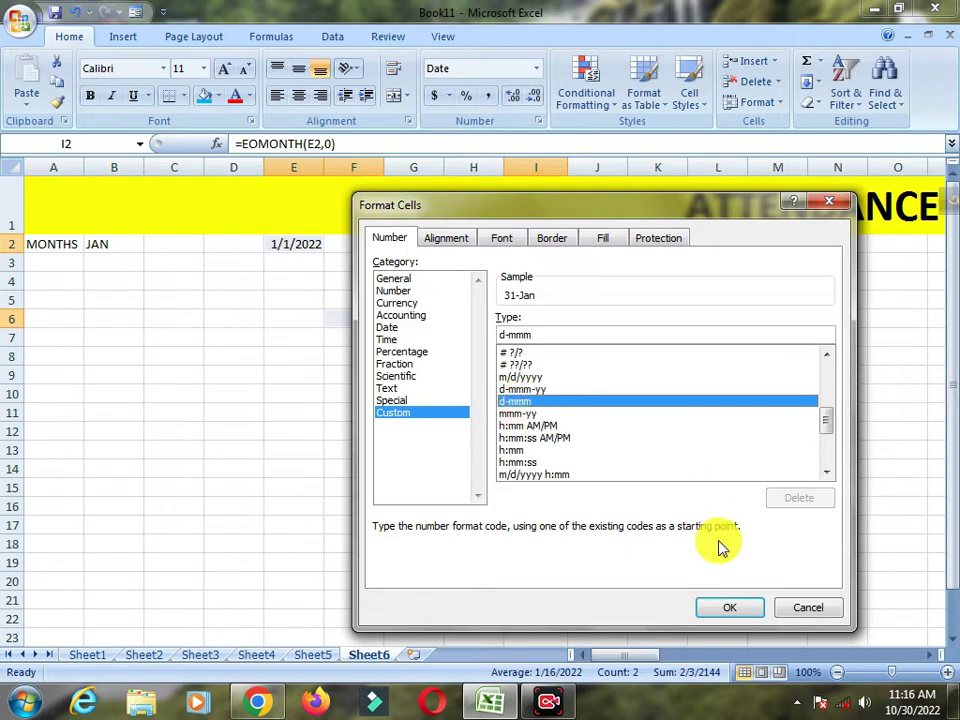
click(722, 605)
click(433, 300)
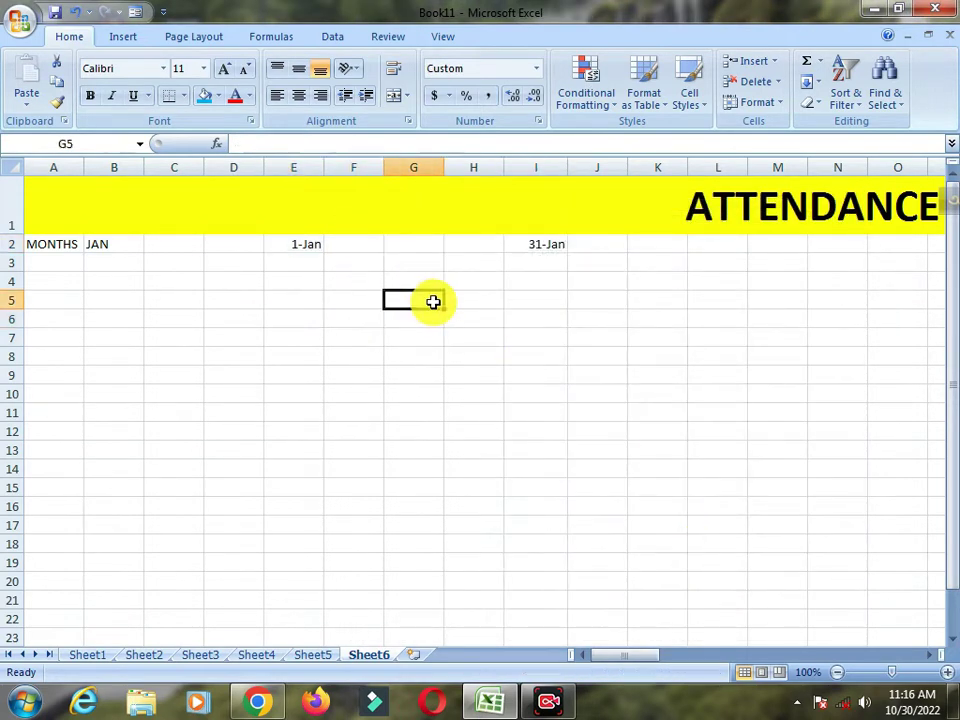
Enter the headers SL NO in cell A3 and NAME in cell B3, and widen column B slightly.
click(296, 244)
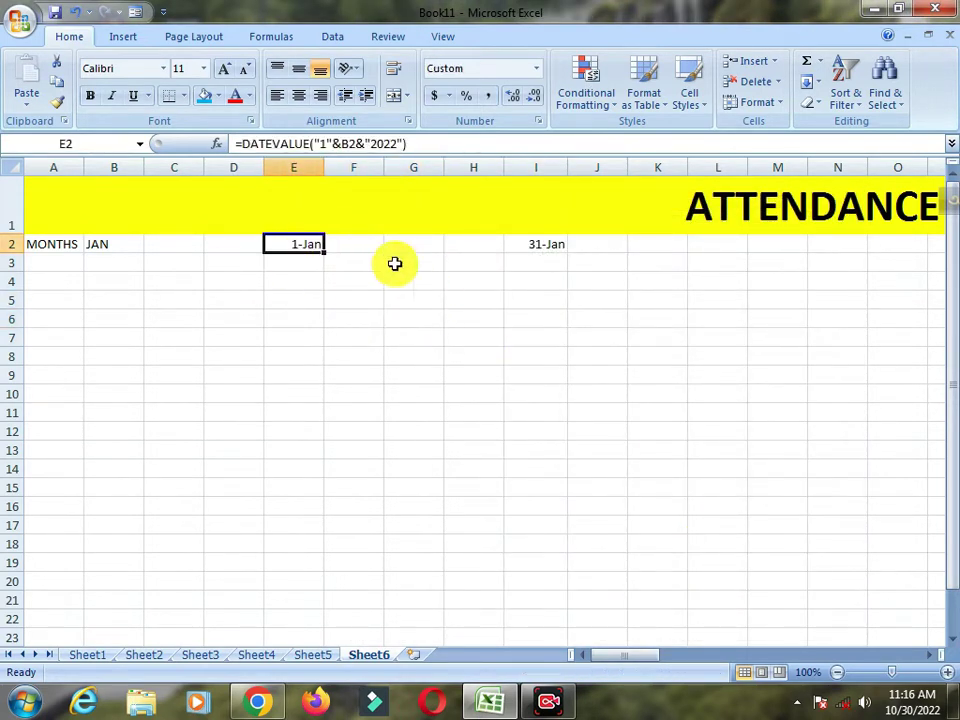
click(556, 245)
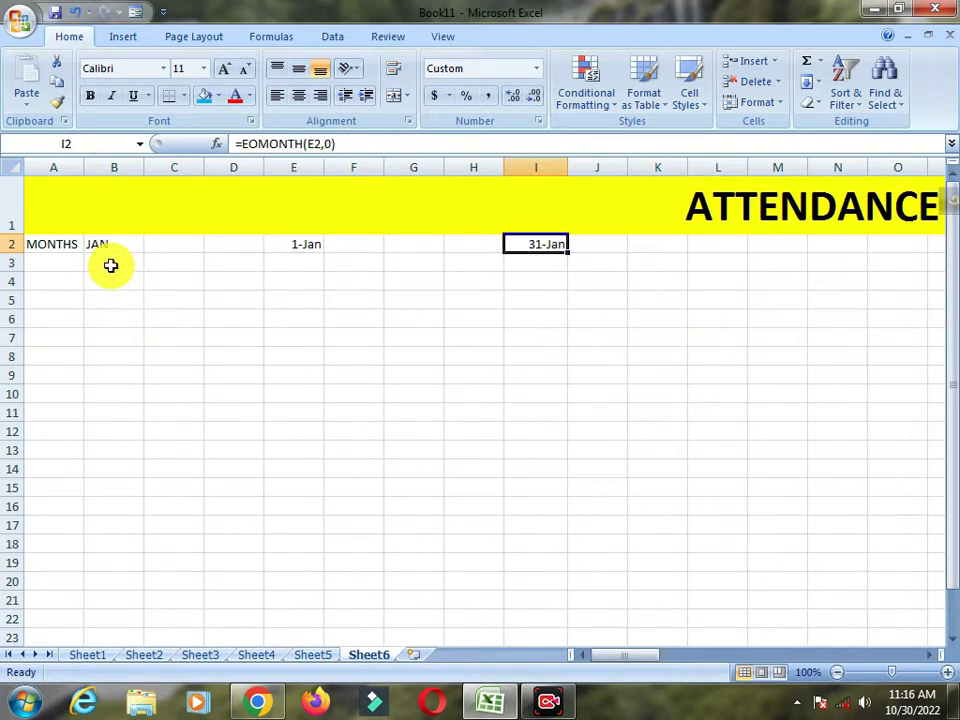
click(68, 264)
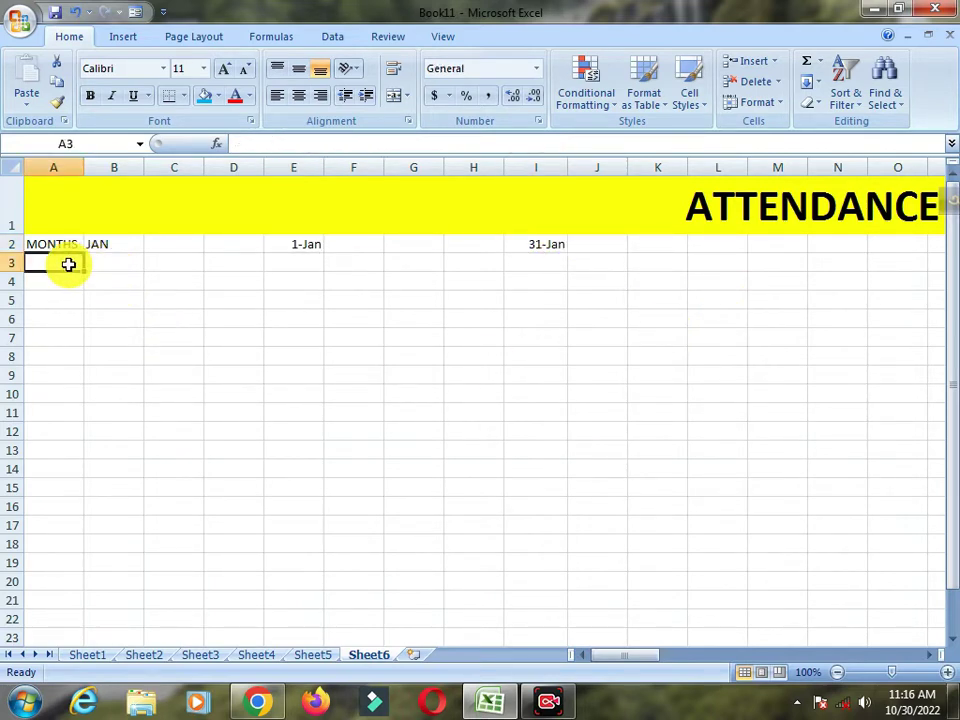
text(NA)
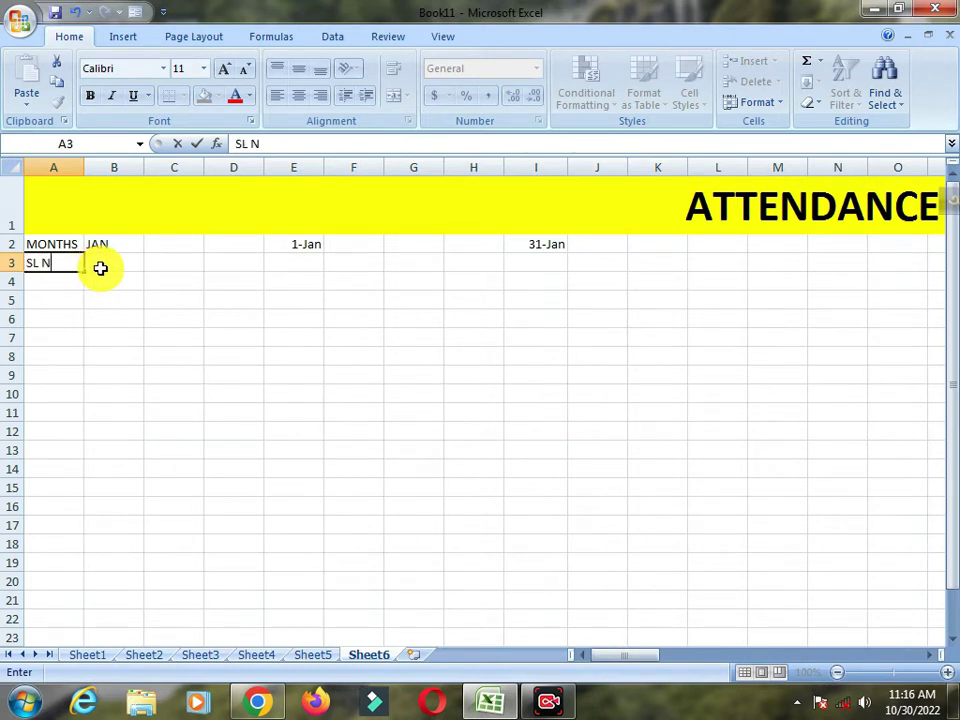
click(108, 263)
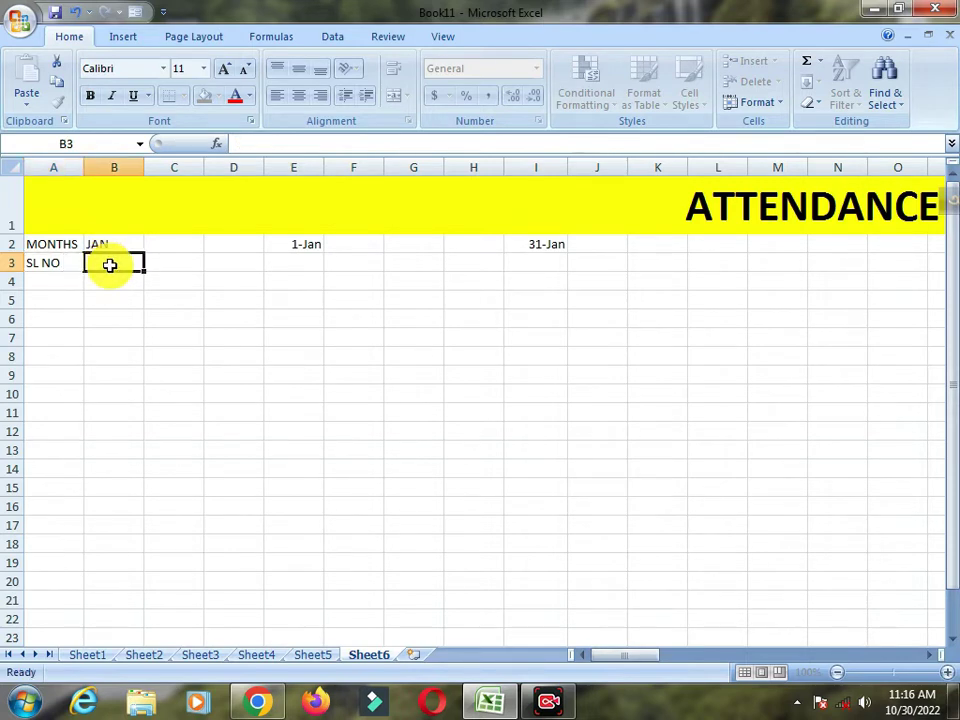
text(NAME)
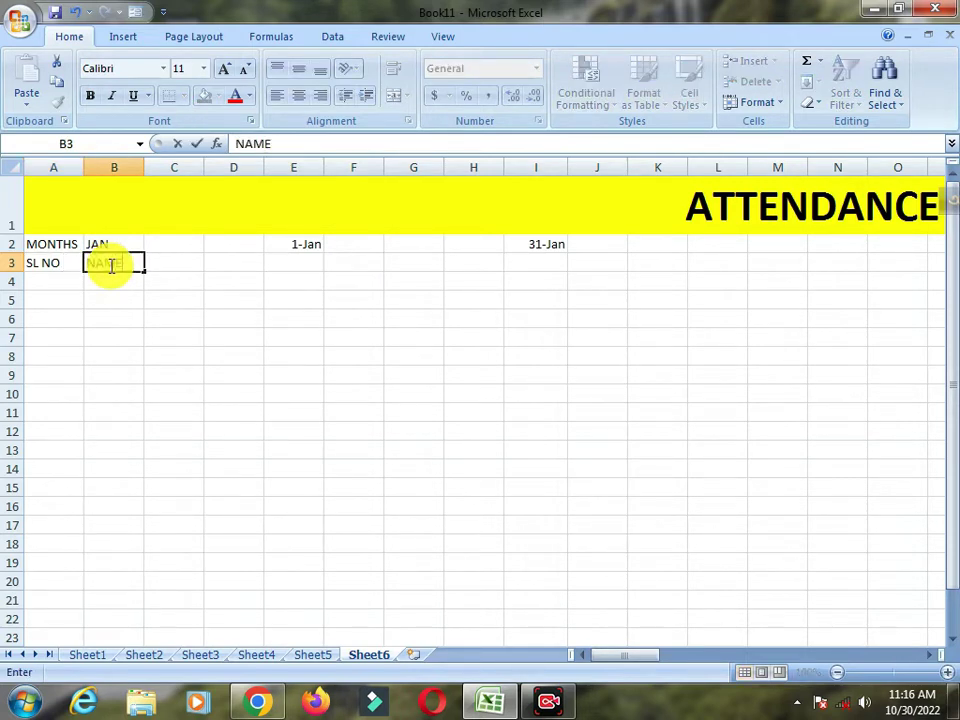
click(181, 262)
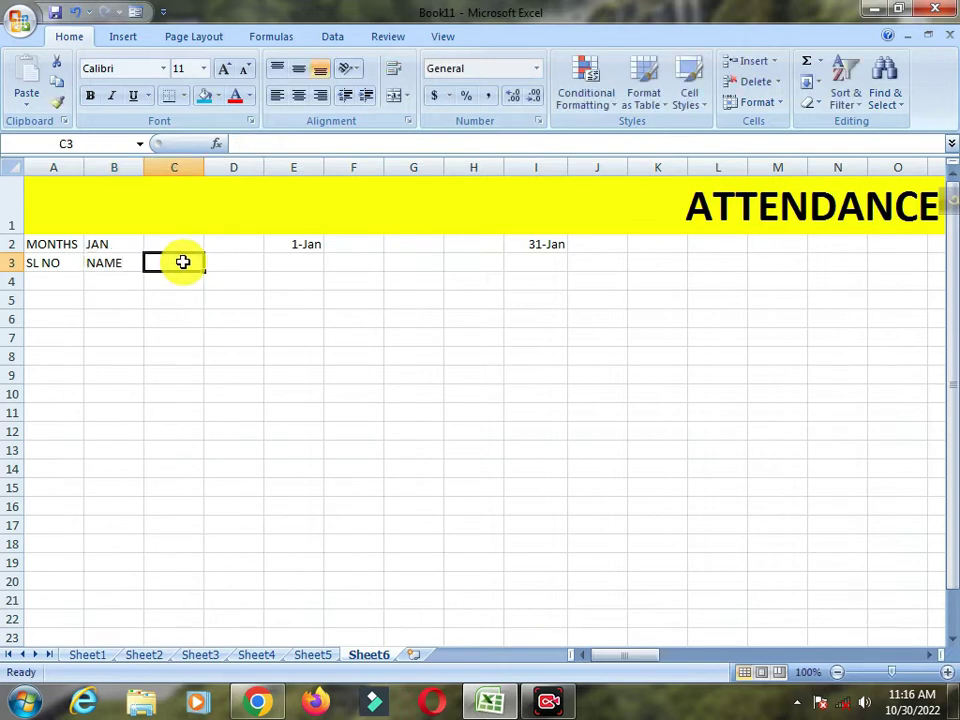
drag(146, 172, 160, 171)
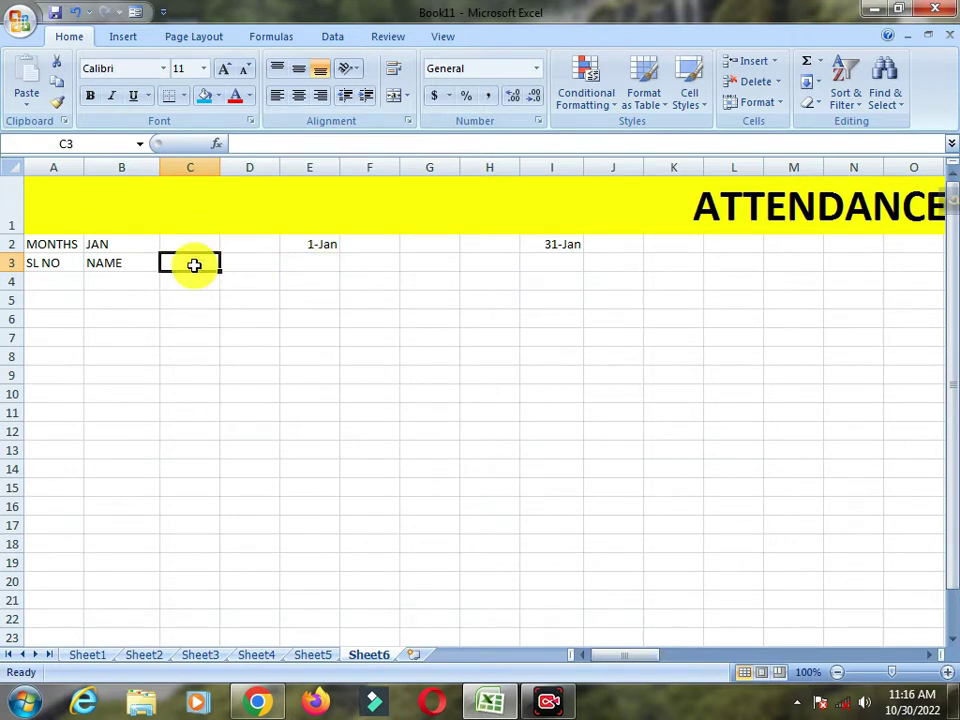
Link cell C3 to the start date with the formula =E2.
text(=)
click(311, 243)
key(Return)
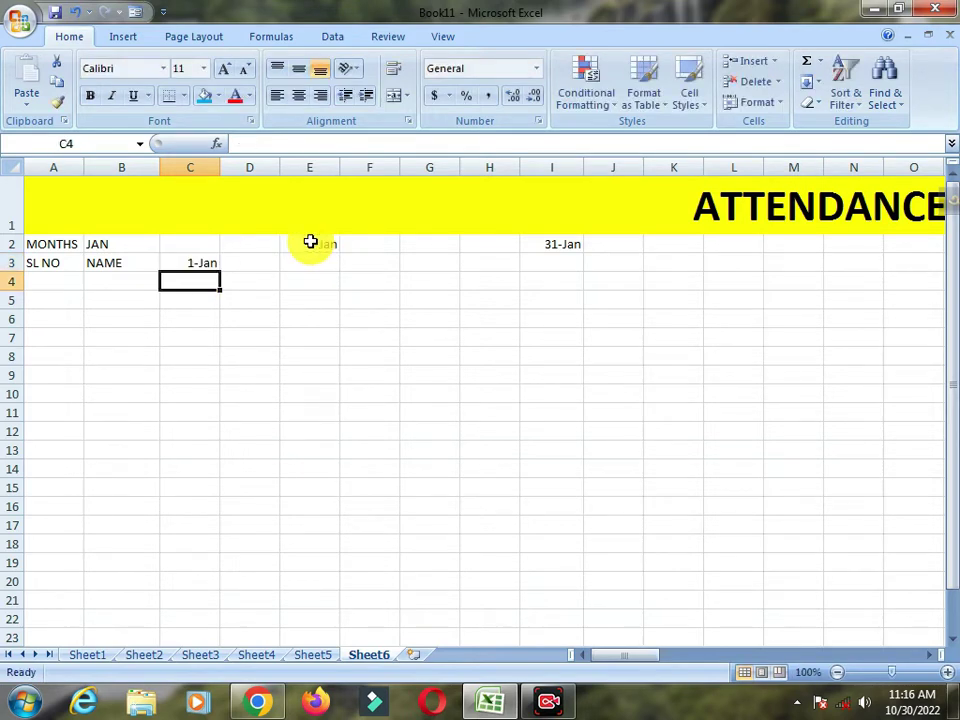
Apply the custom number format d to cell C3 to show only the day.
click(180, 264)
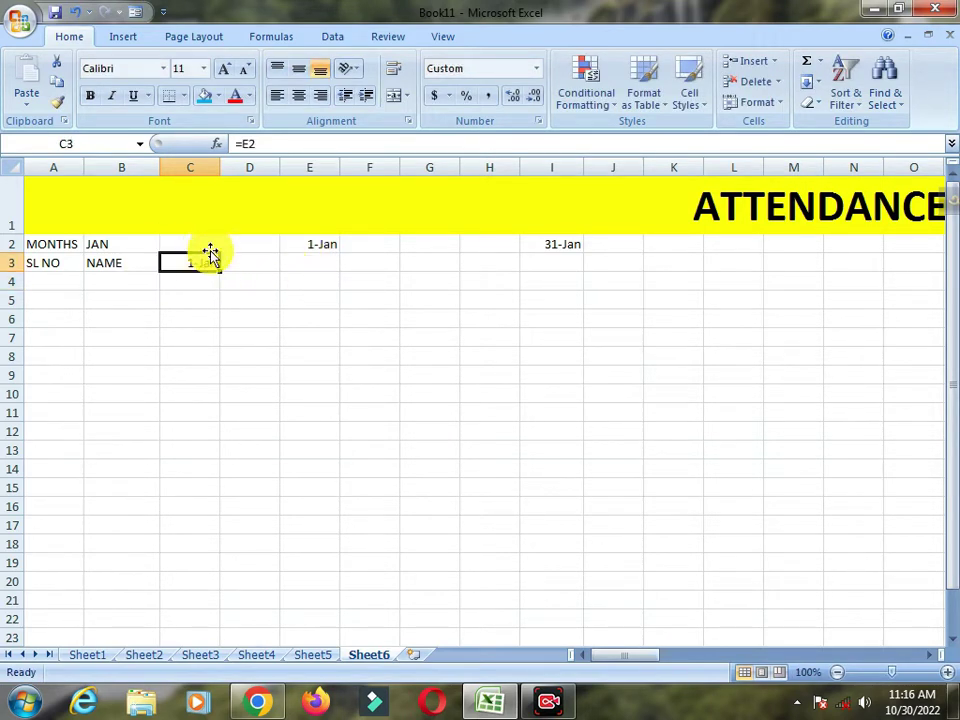
click(535, 123)
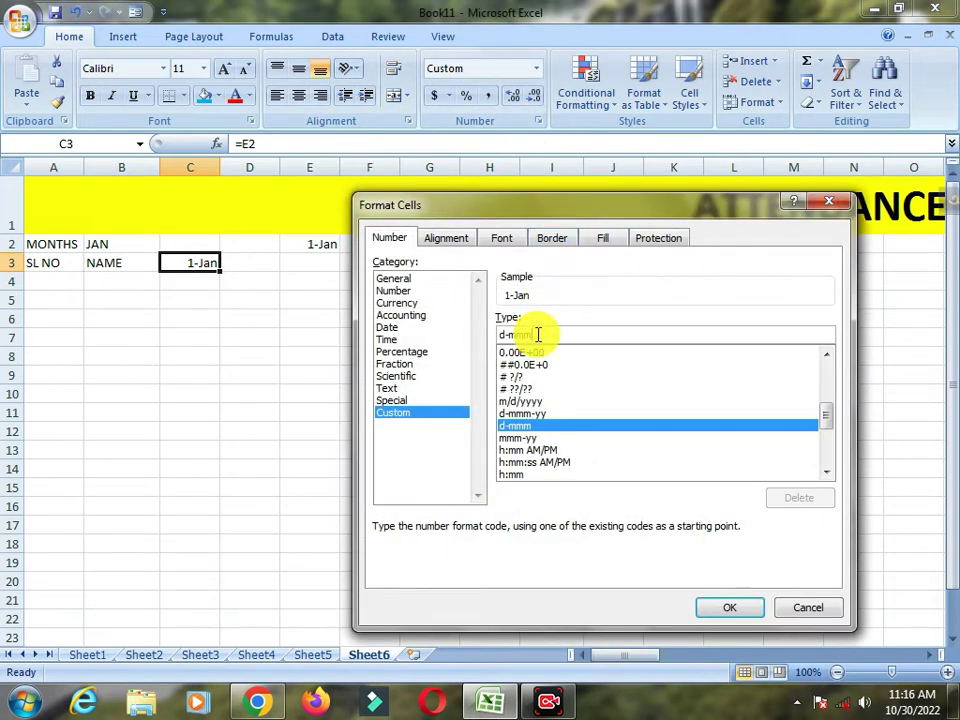
click(537, 334)
key(BackSpace)
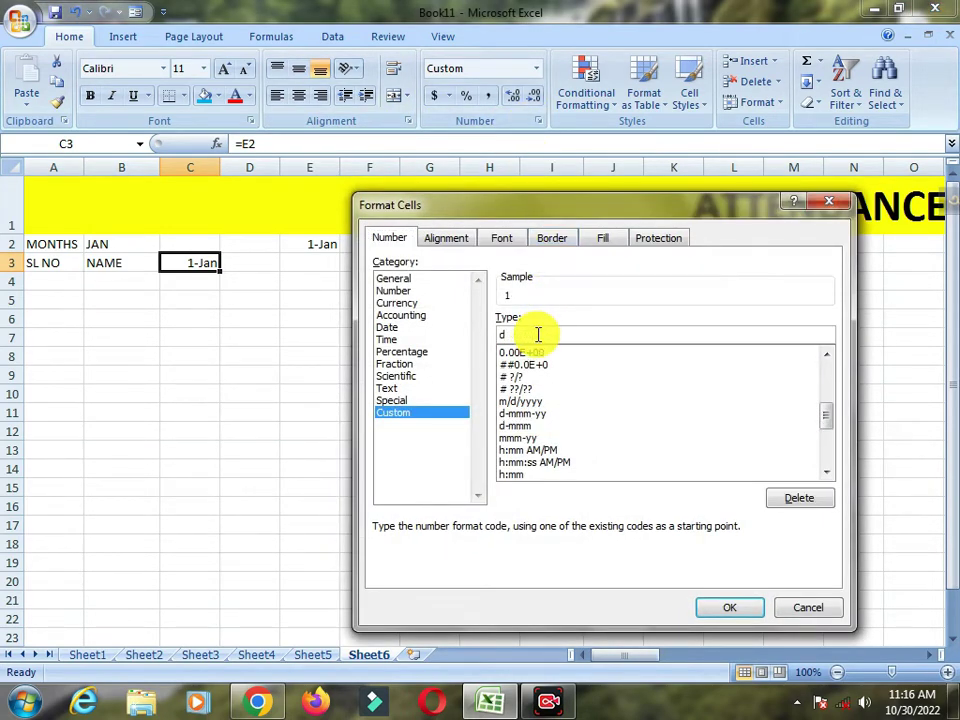
key(Return)
click(225, 278)
Begin an IF formula in cell D3 with the logical test C3<I2.
click(248, 260)
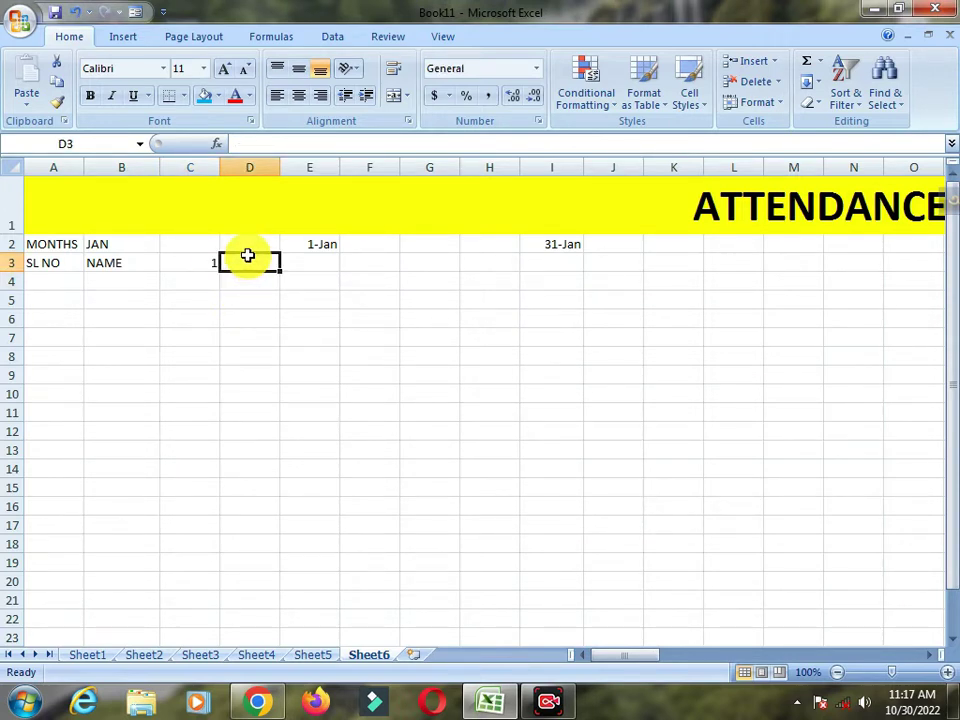
text(=)
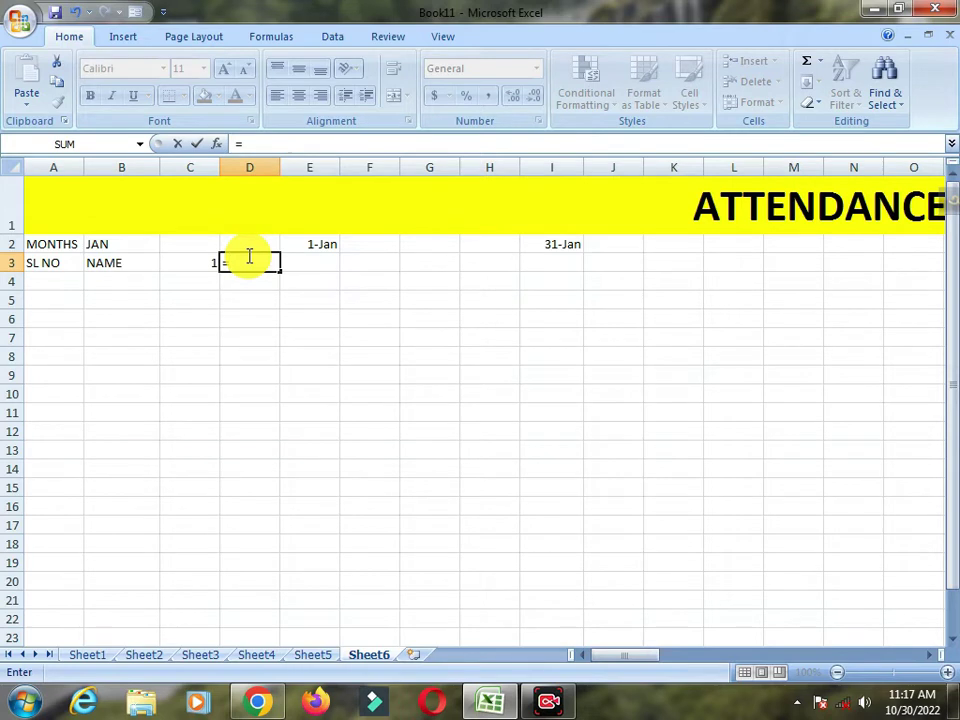
text(IF)
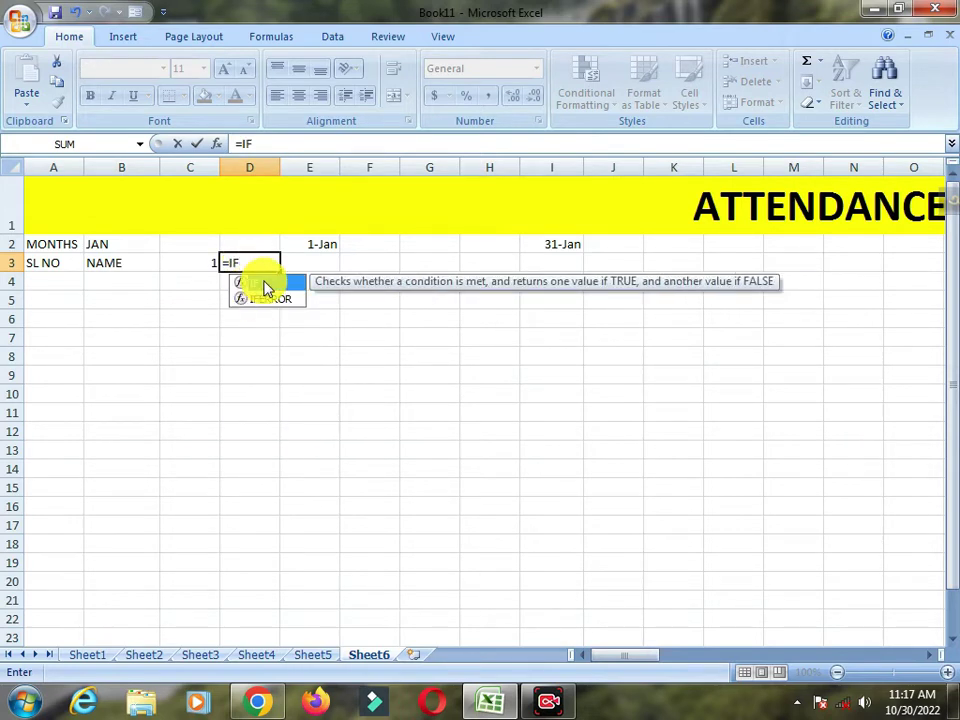
double_click(267, 288)
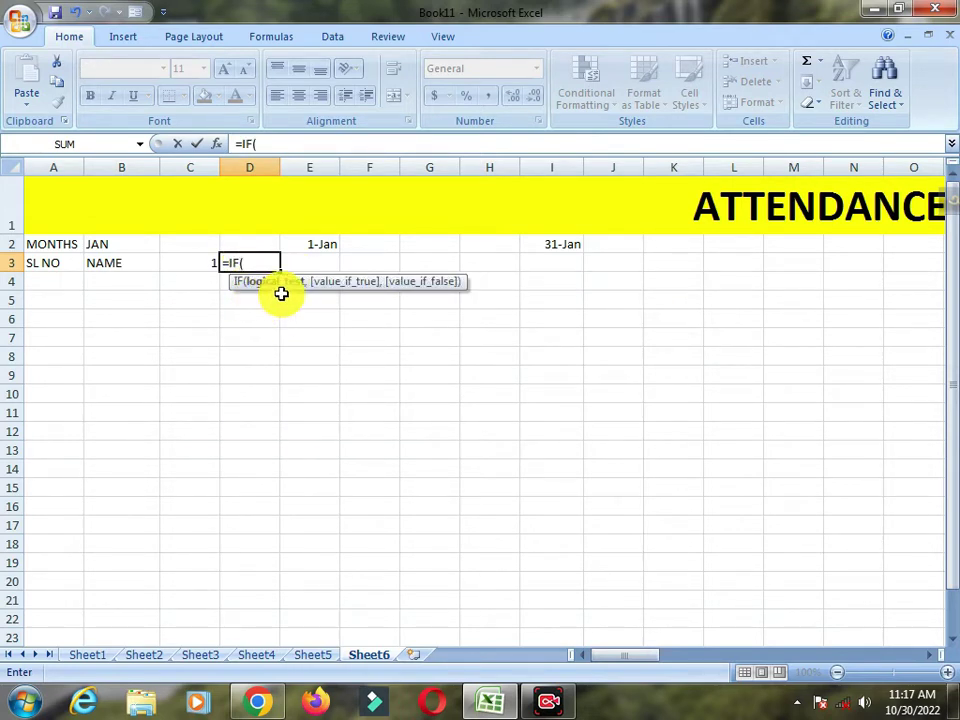
click(207, 264)
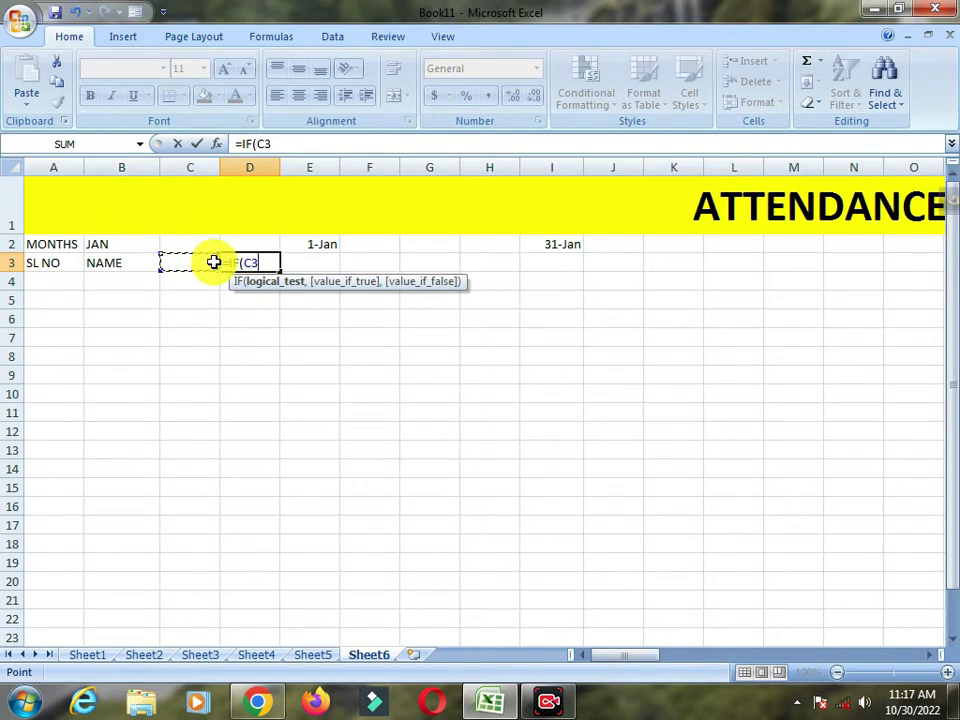
text(,)
key(BackSpace)
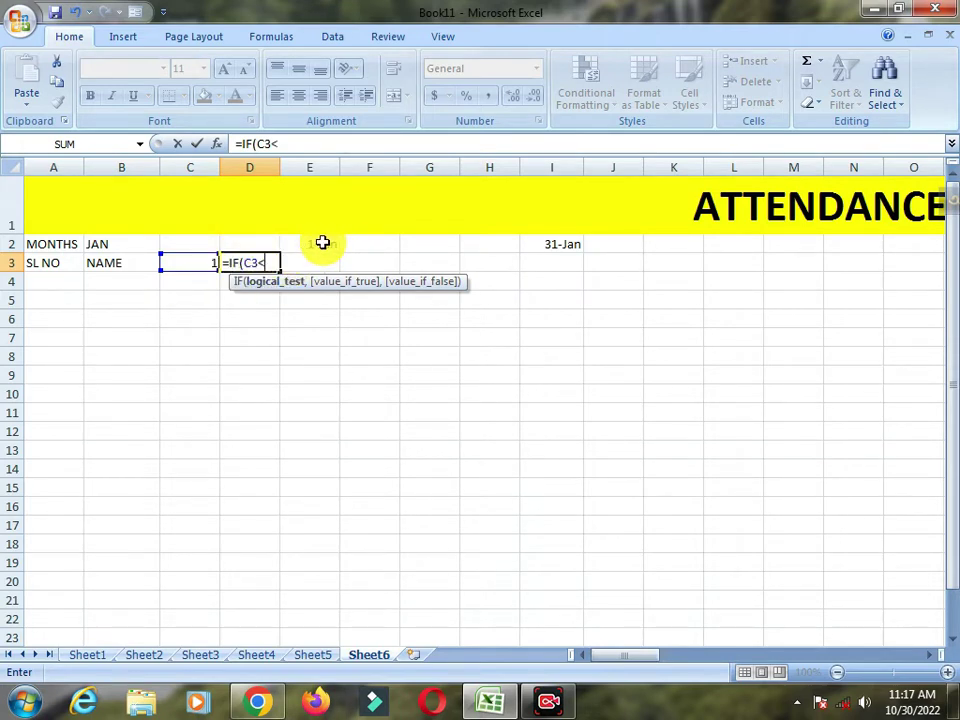
click(559, 244)
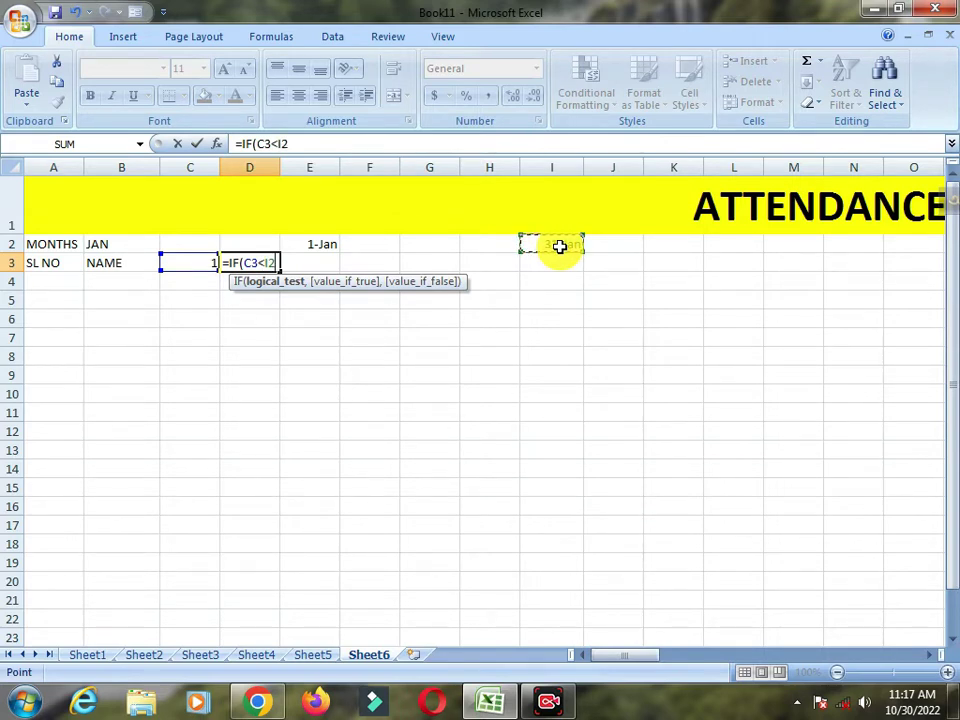
text(,)
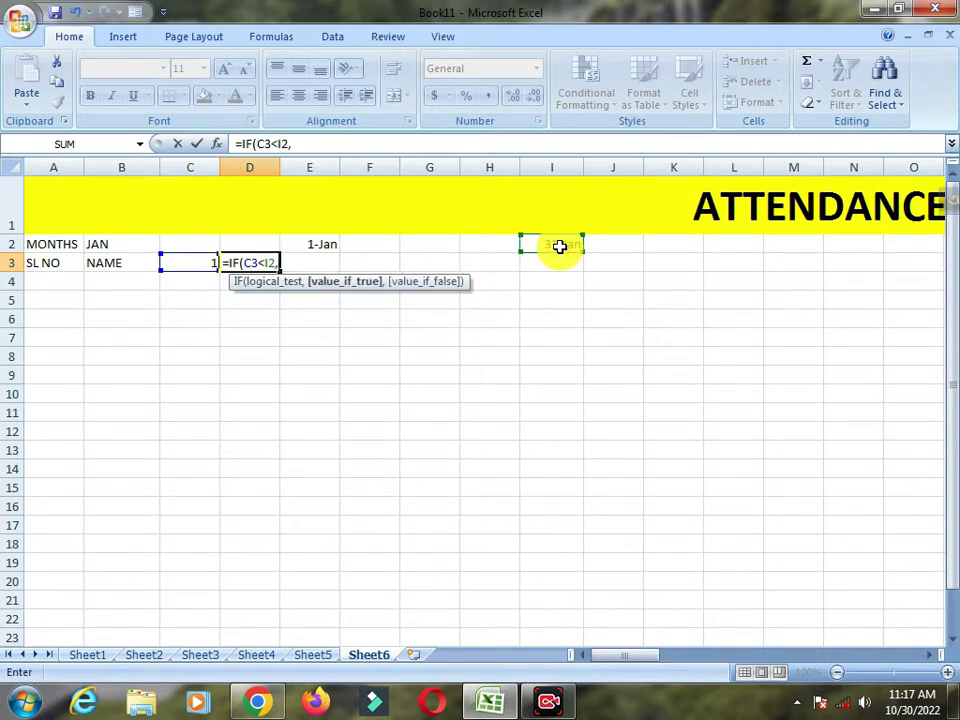
click(193, 262)
text(,)
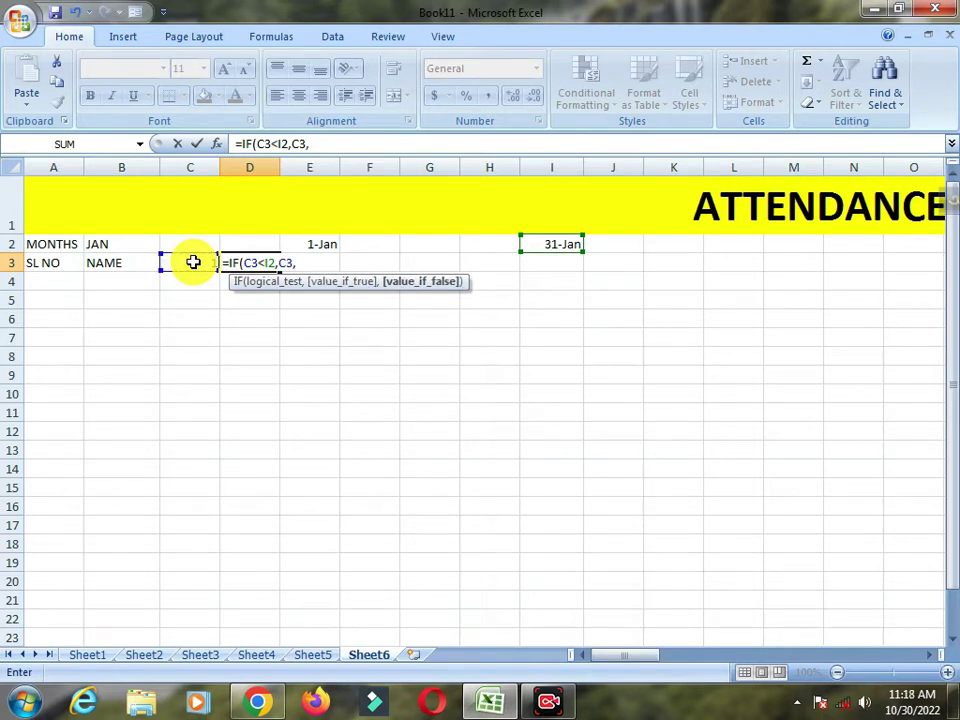
key(BackSpace)
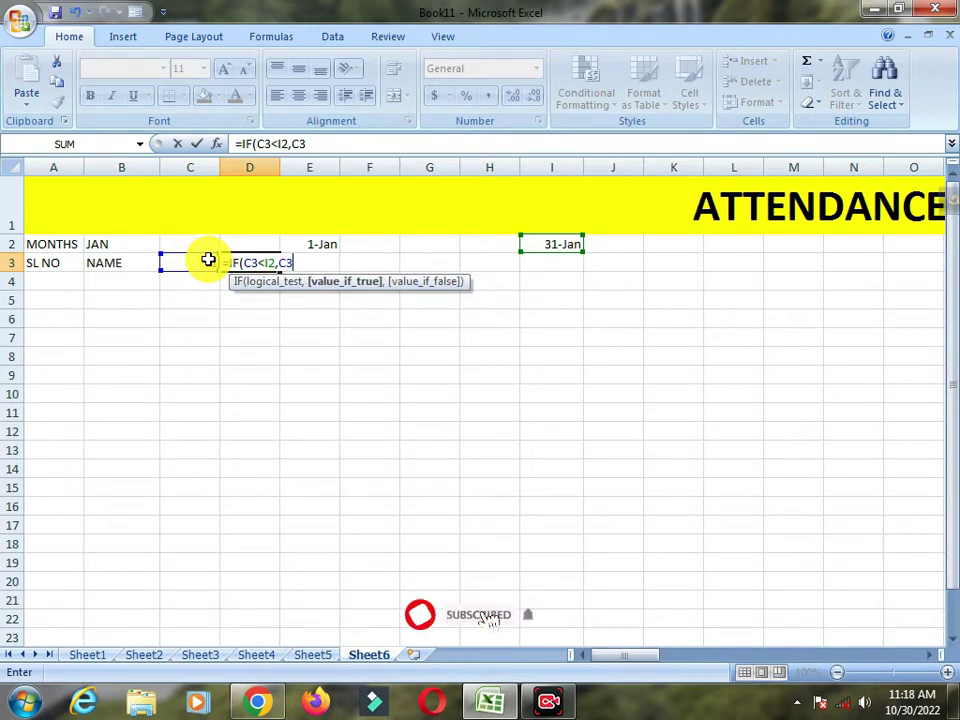
key(BackSpace)
key(BackSpace)
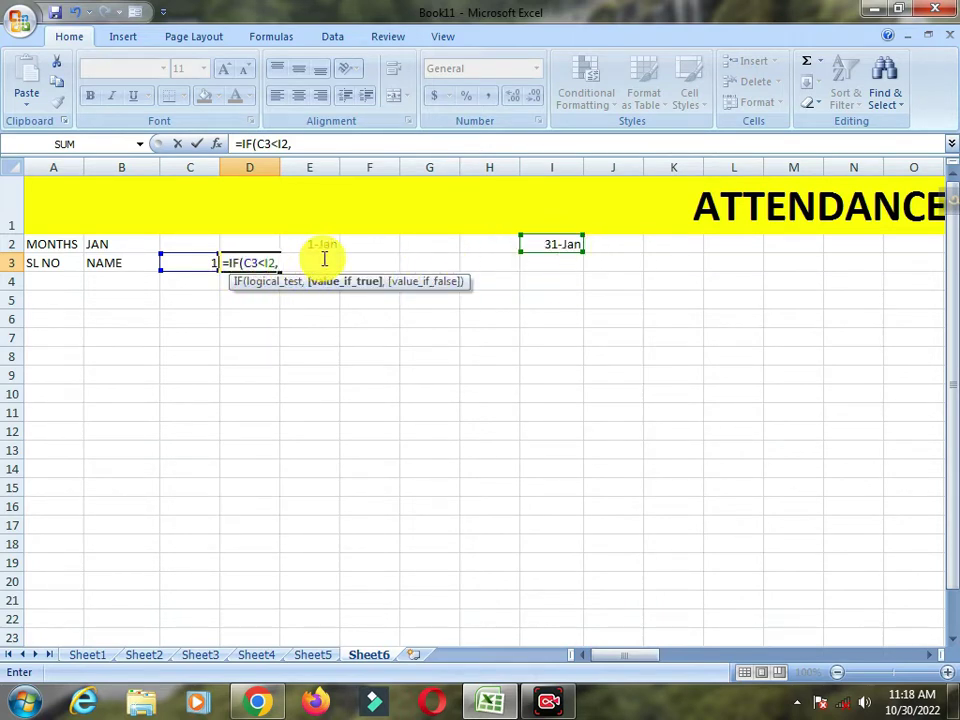
Complete the D3 formula as =IF(C3<I2,C3+1,"").
click(197, 265)
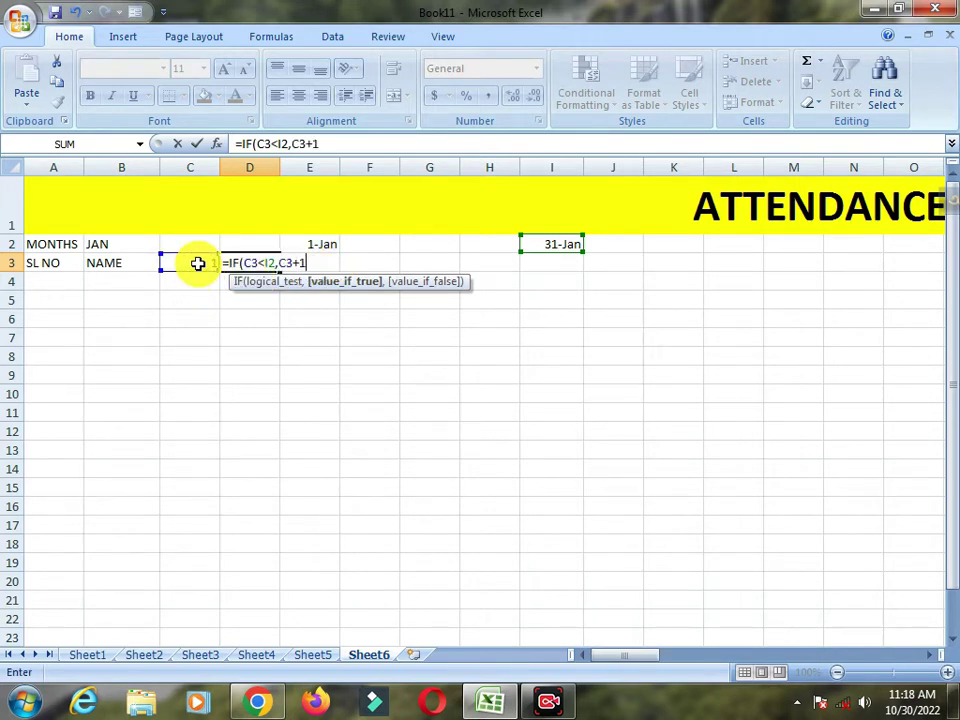
text(,)
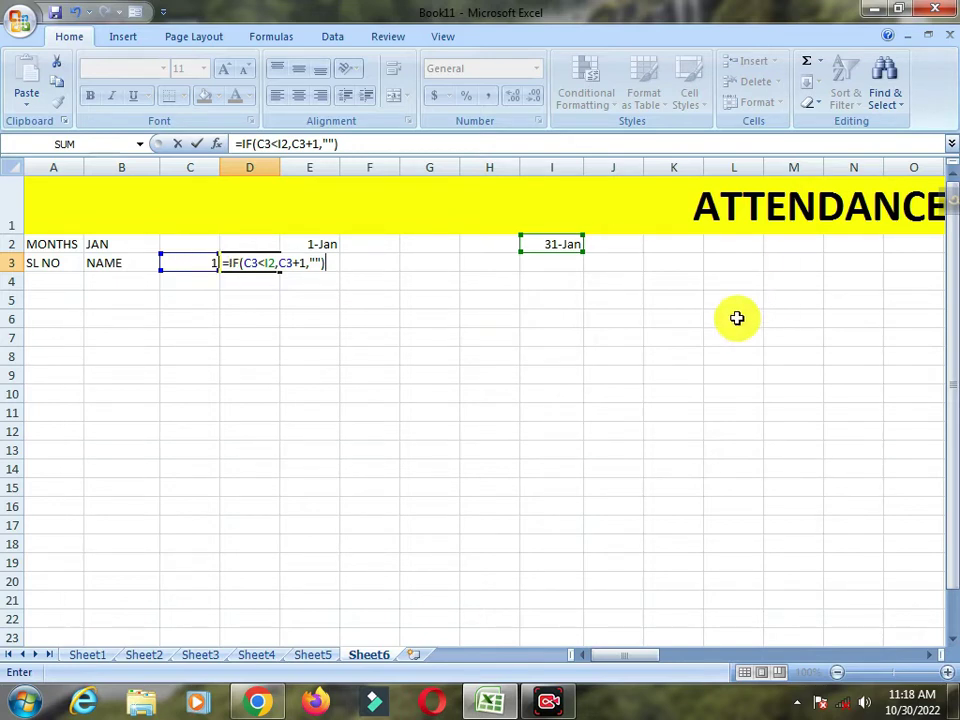
key(Return)
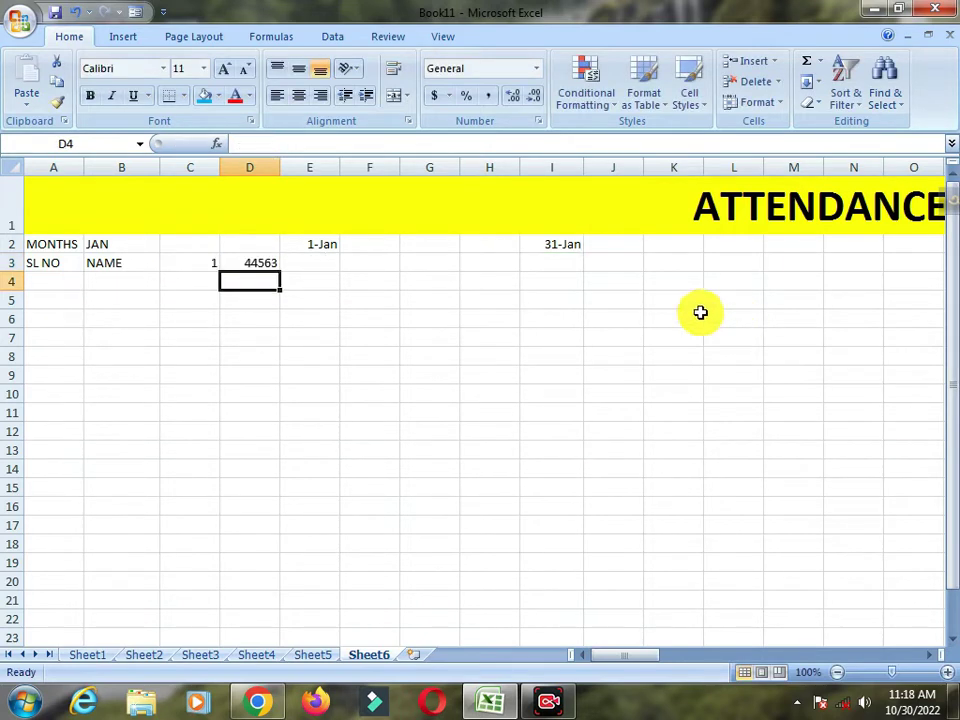
Apply the custom number format d to cell D3, starting from the d-mmm format code.
click(255, 264)
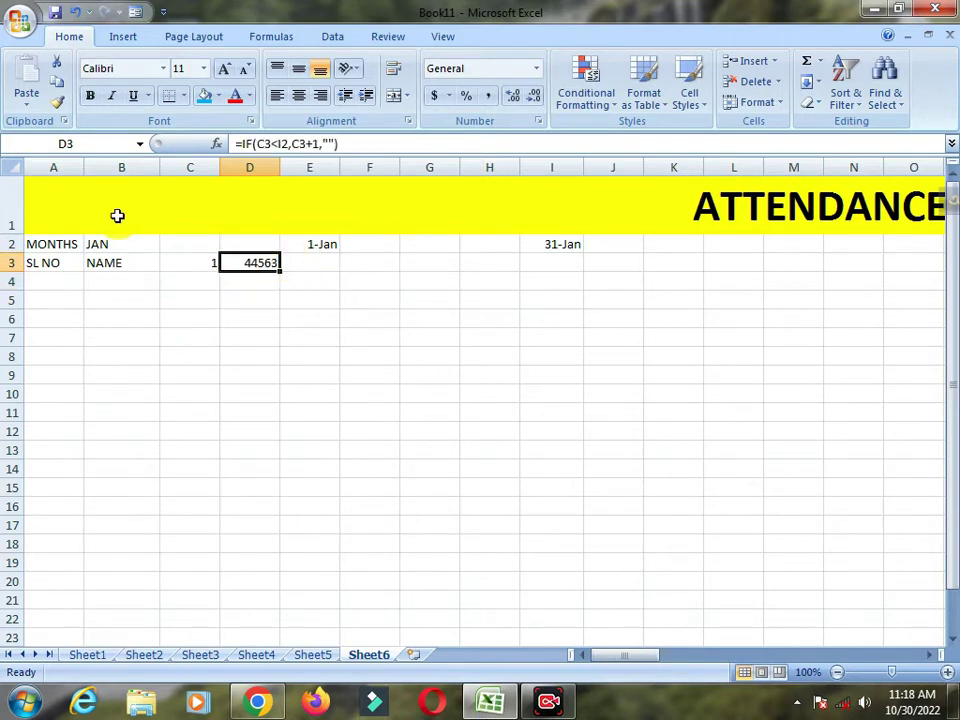
click(539, 122)
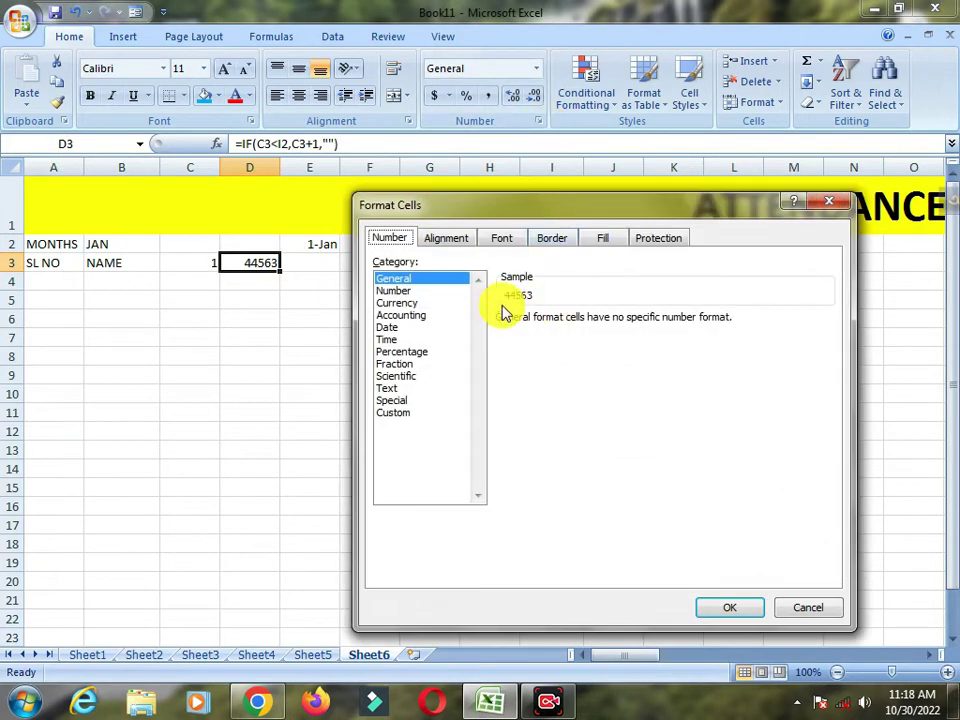
click(400, 413)
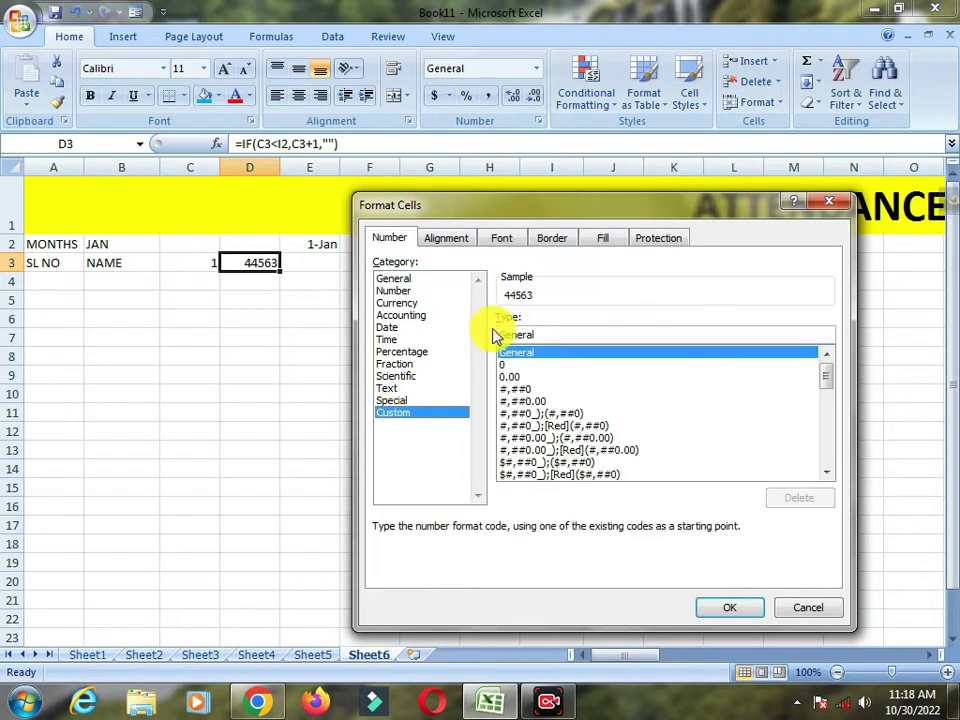
drag(829, 390, 831, 437)
click(514, 389)
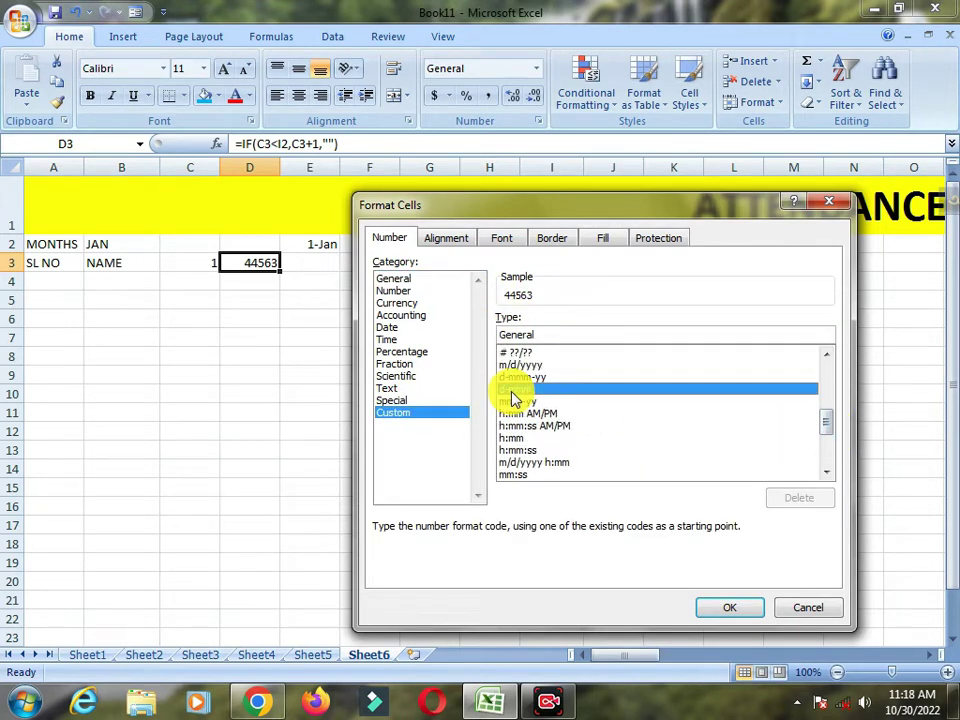
double_click(516, 335)
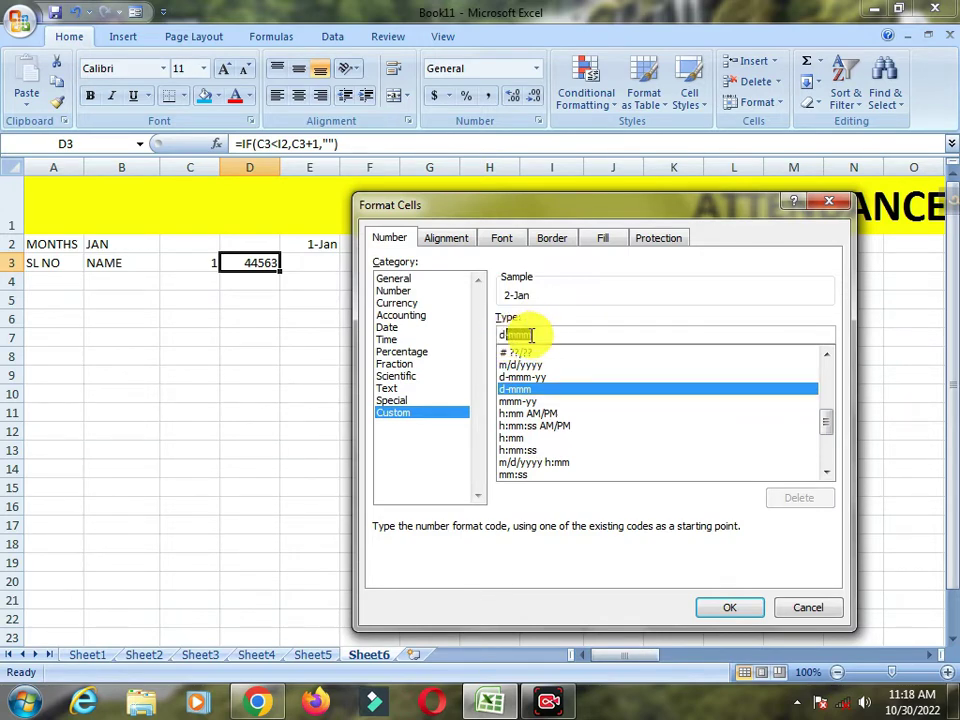
text(d)
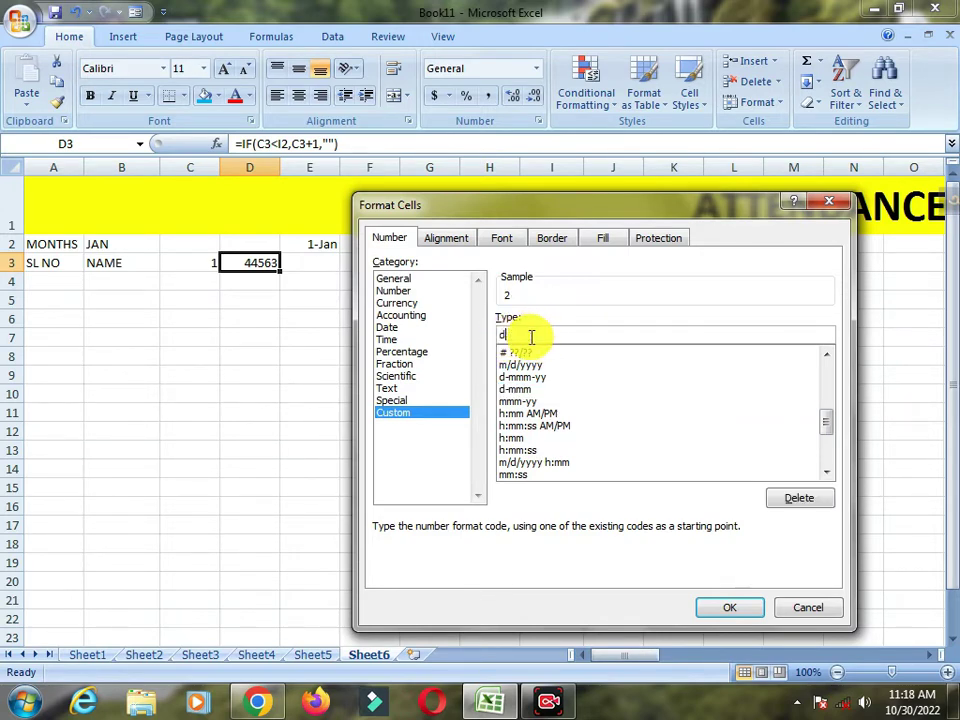
click(731, 608)
Try to fill the D3 day formula across the following cells of row 3.
click(236, 313)
key(Right)
key(Right)
key(ctrl+z)
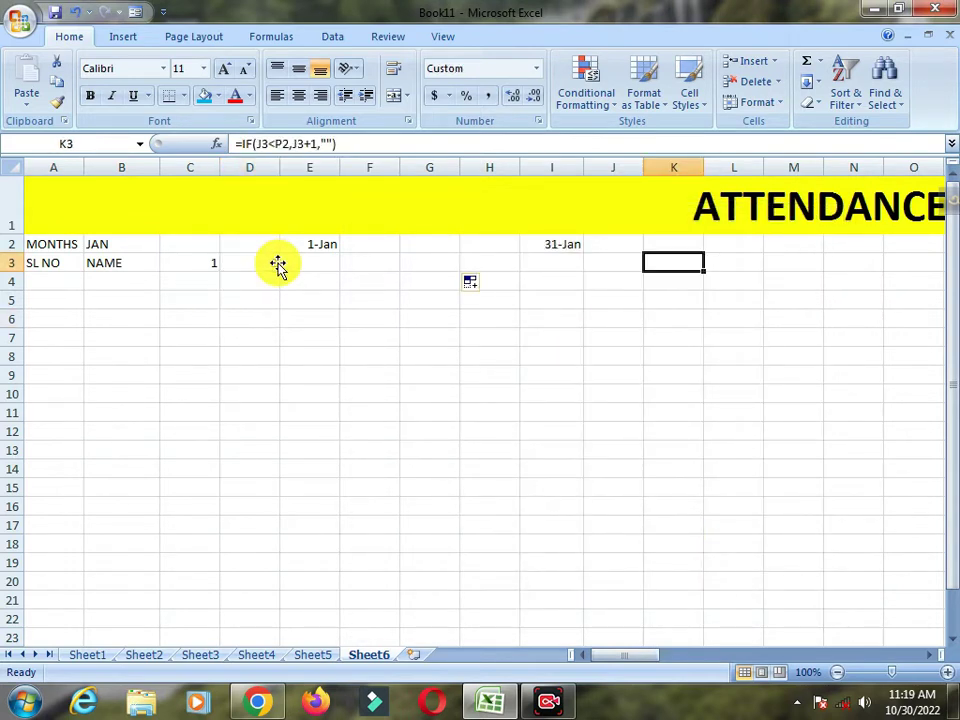
Inspect the cell references in the D3 day formula, leaving the formula as it is.
double_click(266, 263)
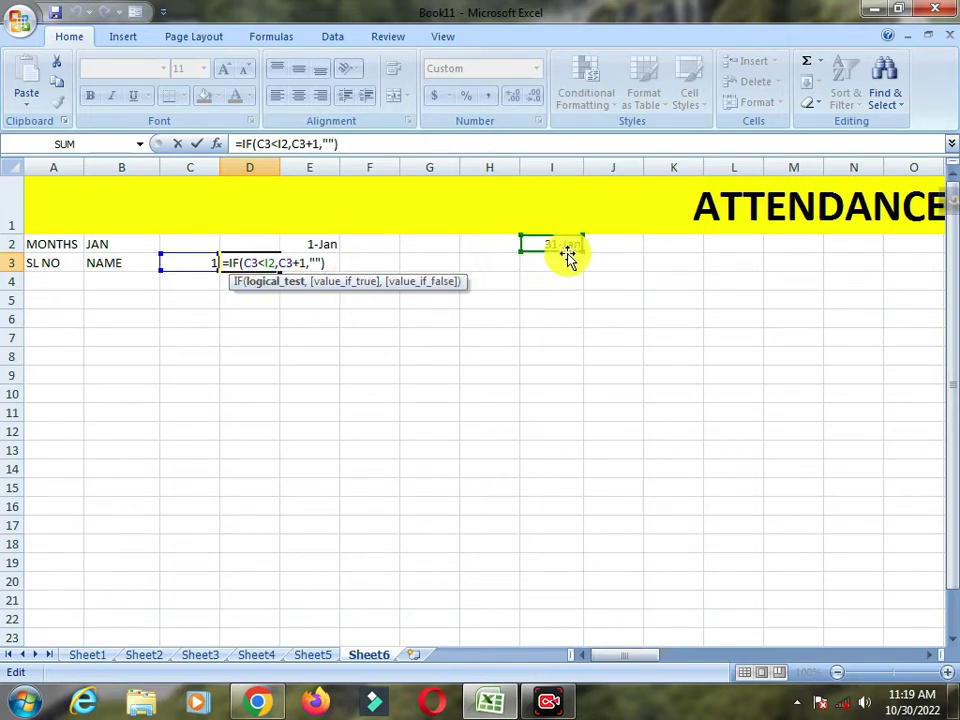
click(296, 284)
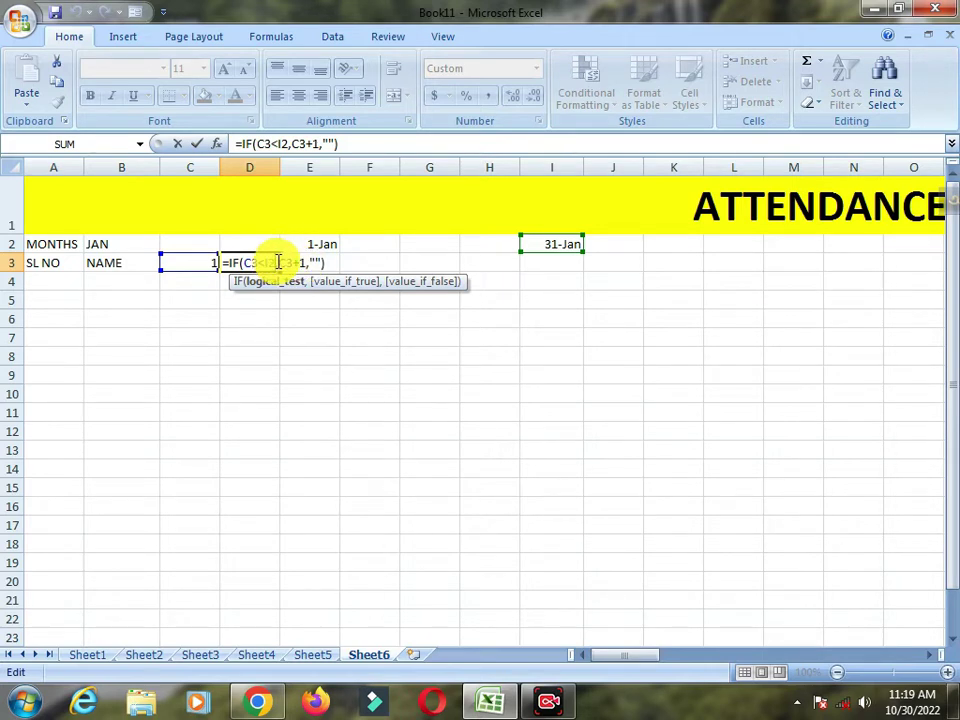
key(Return)
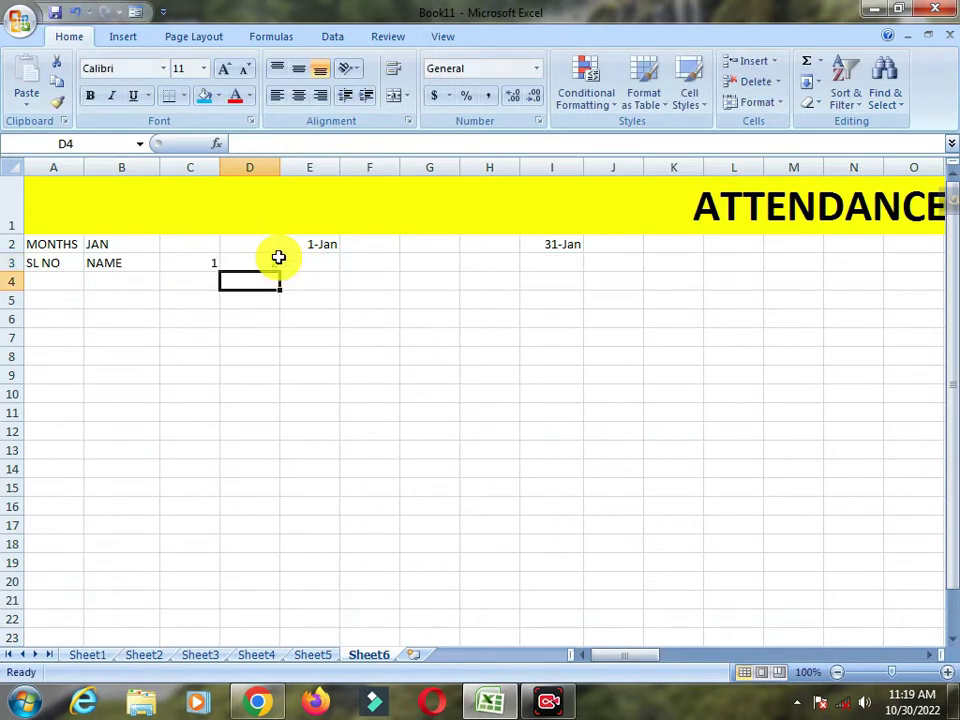
Try to fill the D3 formula across row 3 to cell I3.
click(274, 264)
drag(279, 271, 560, 268)
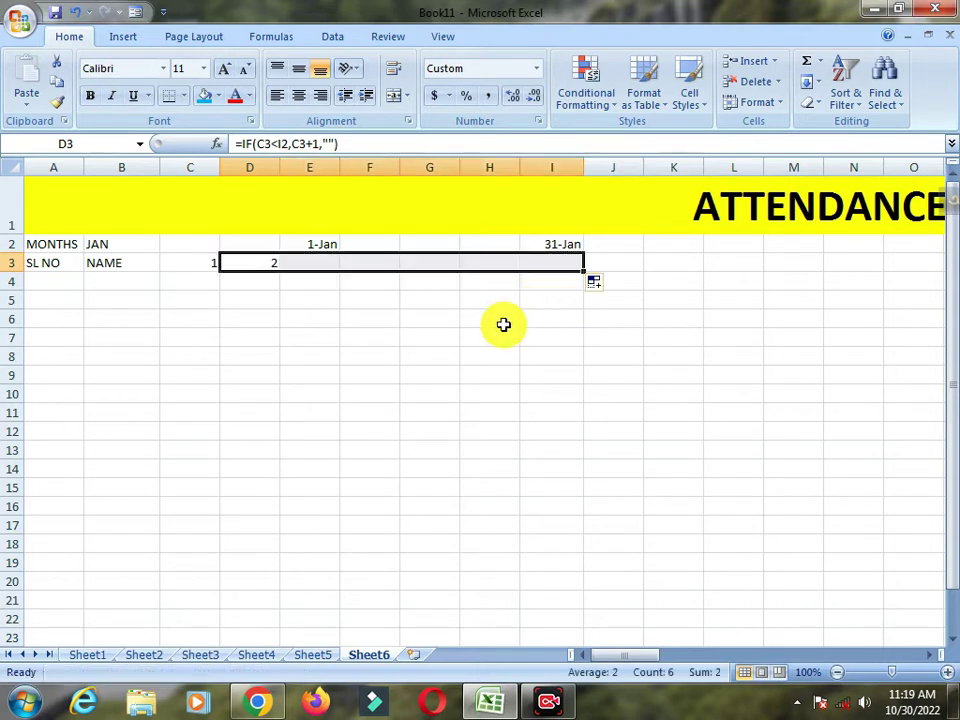
click(504, 324)
click(272, 262)
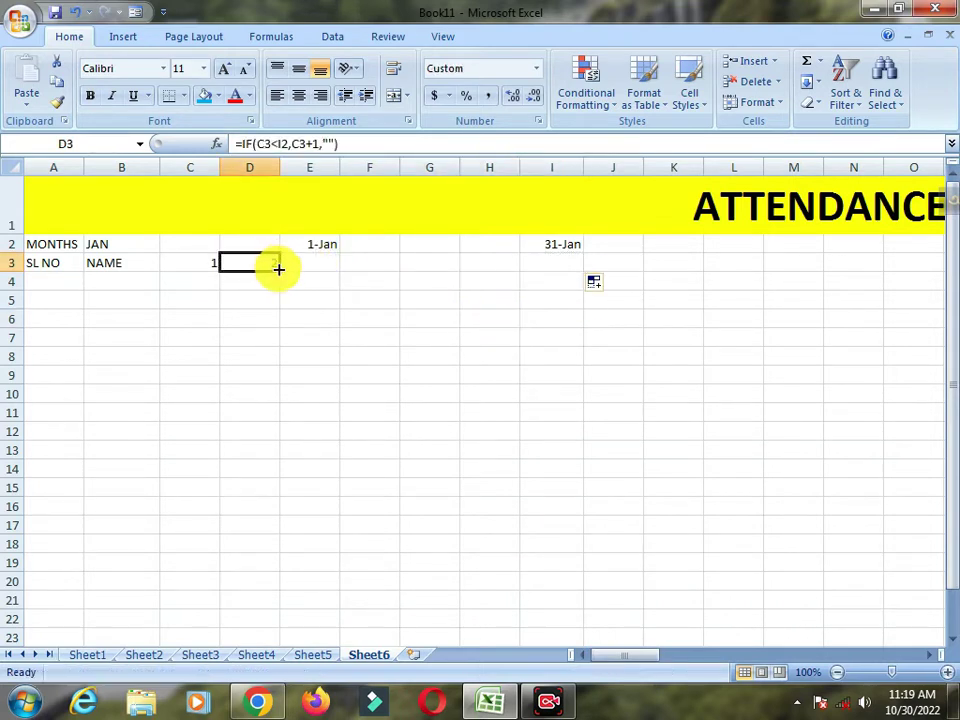
drag(281, 272, 565, 268)
click(489, 323)
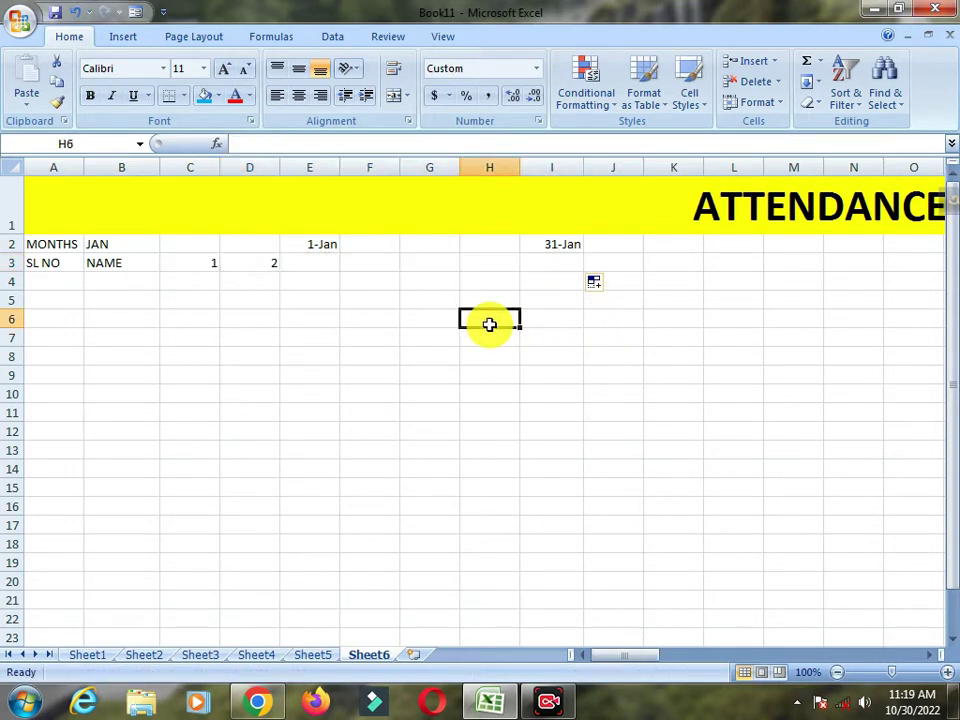
Make the end-date reference in the D3 formula absolute as $I$2 and fill the formula across row 3.
click(260, 260)
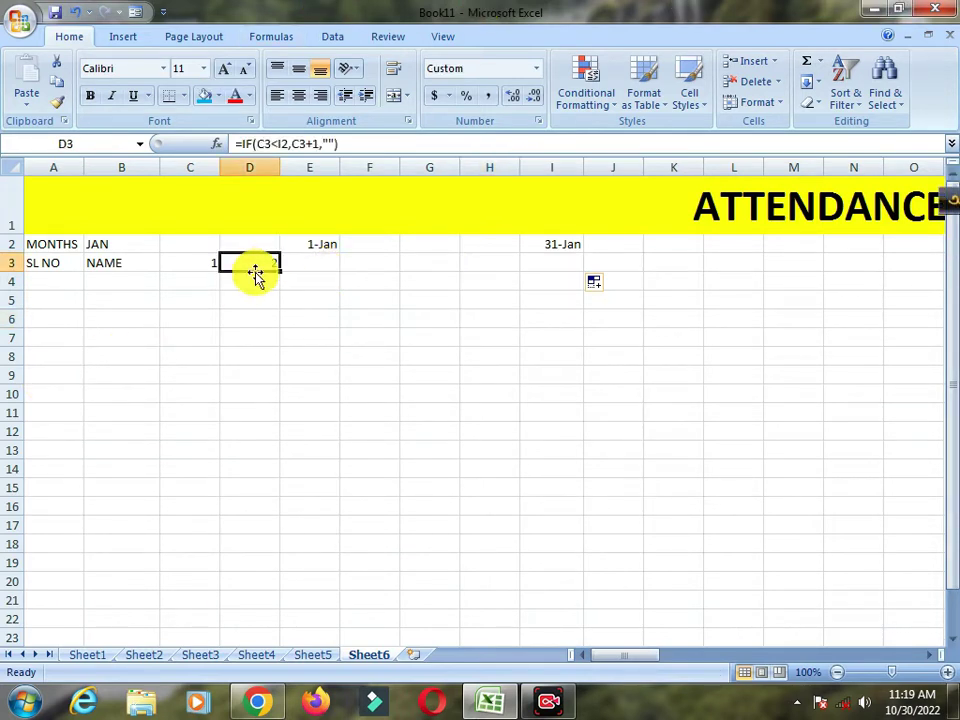
double_click(260, 263)
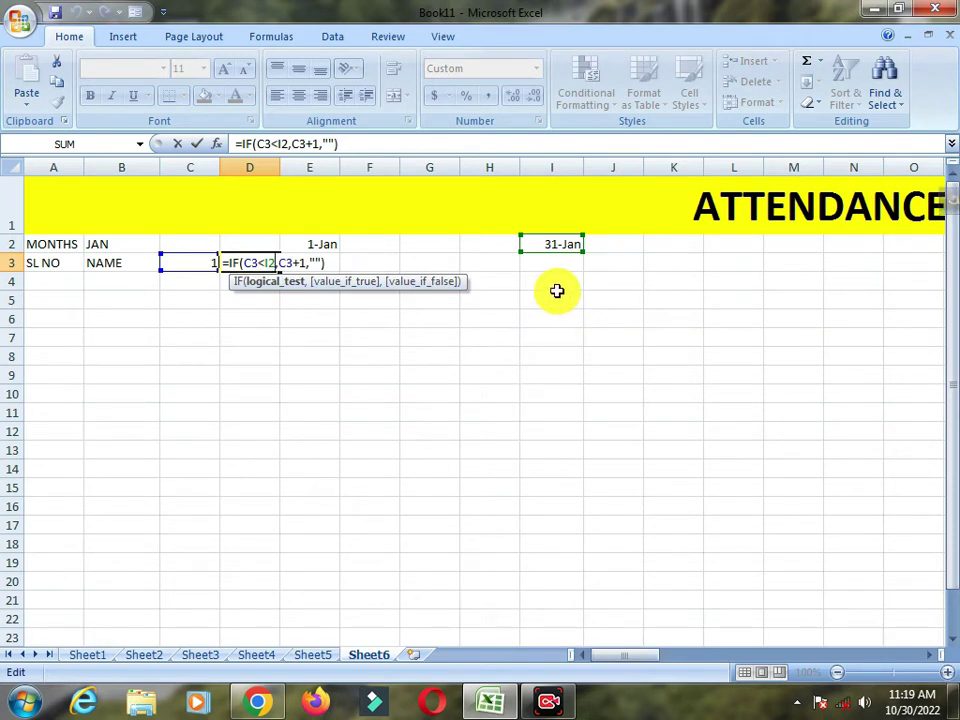
key(F4)
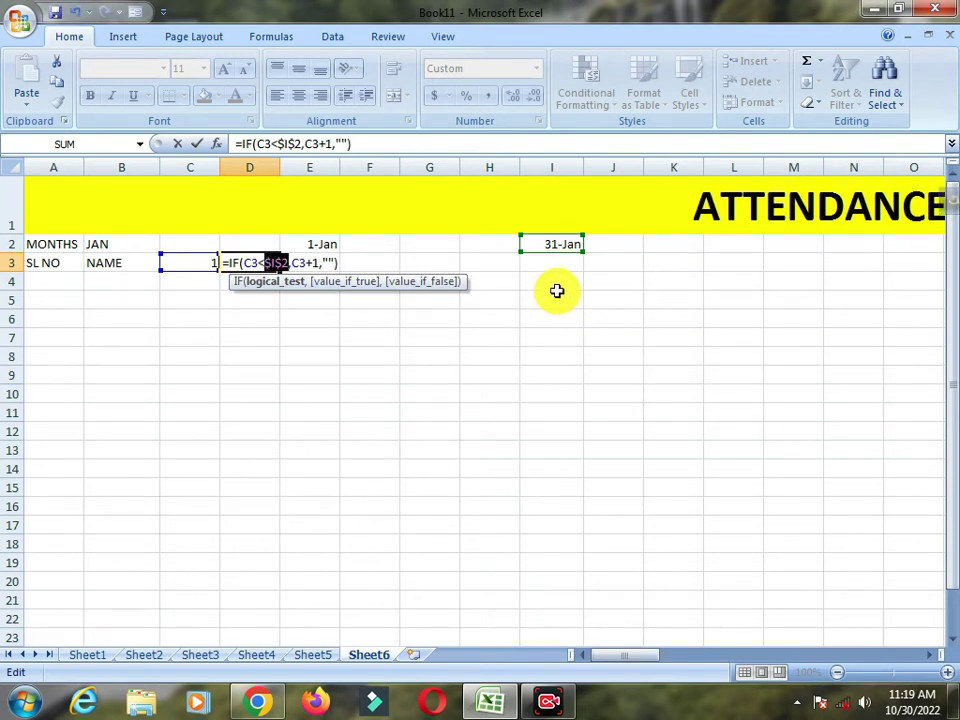
drag(277, 262, 868, 279)
key(Return)
click(278, 266)
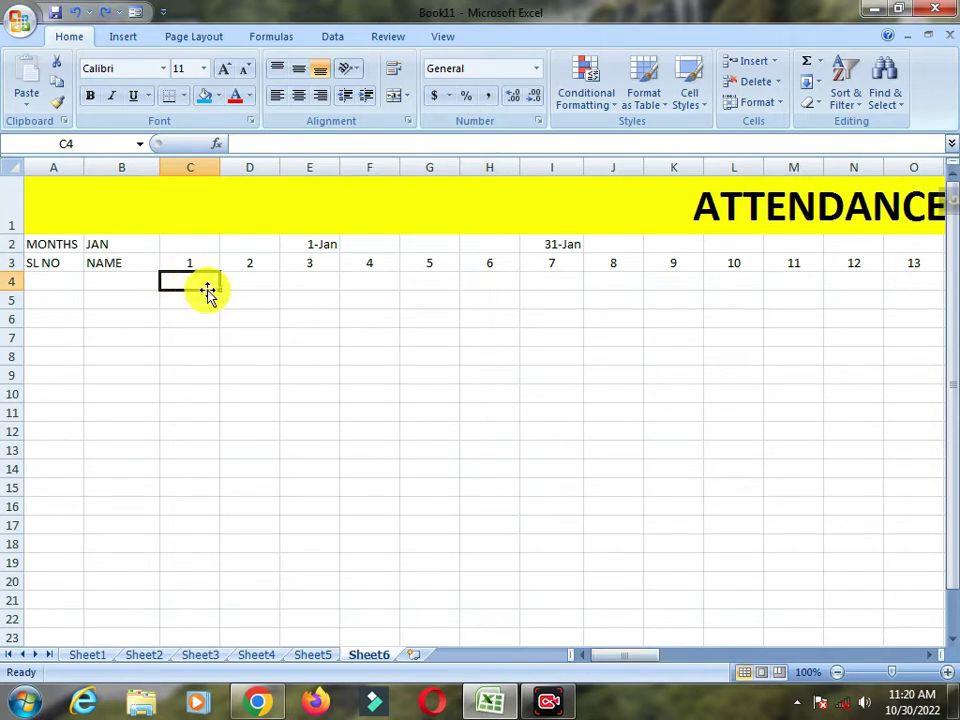
Enter the weekday formula =TEXT(C3,"DDD") in cell C4.
text(=)
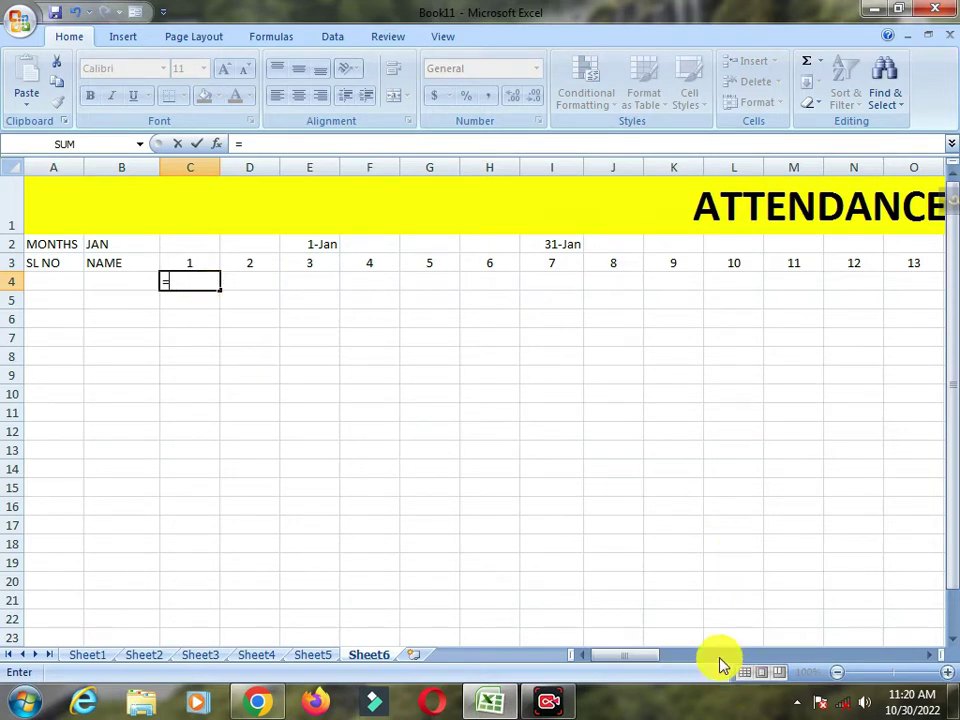
text(TE)
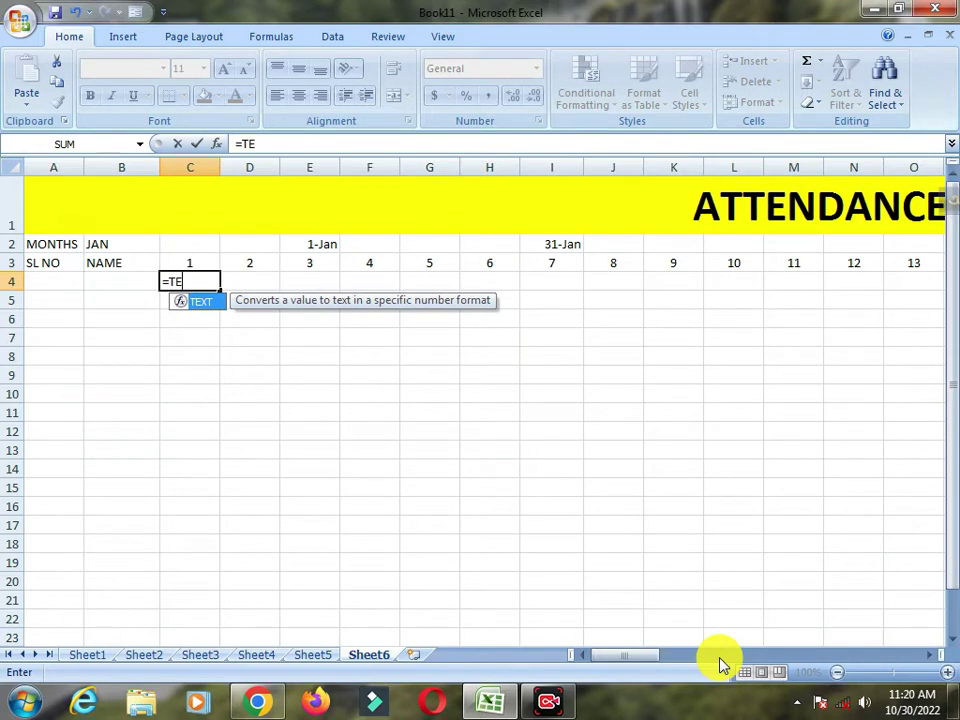
text(XT)
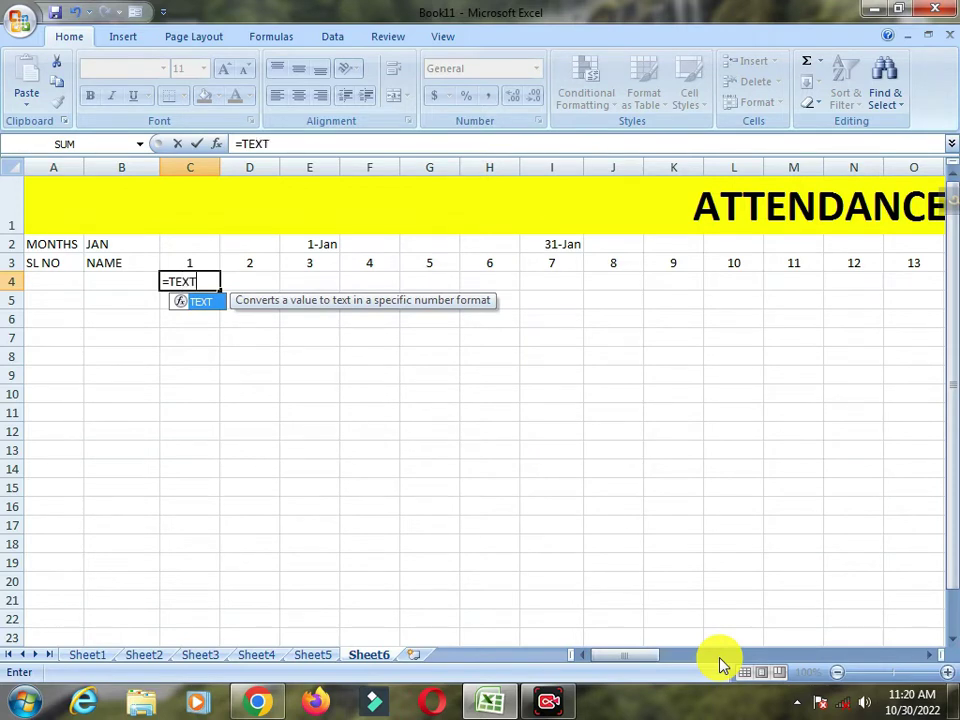
double_click(200, 303)
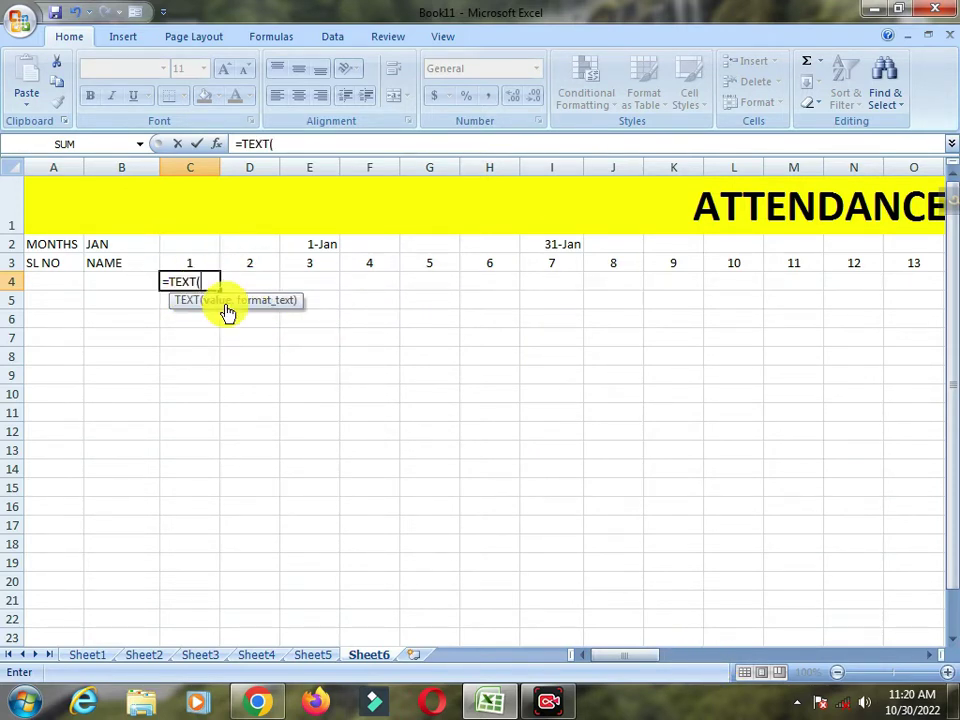
click(188, 261)
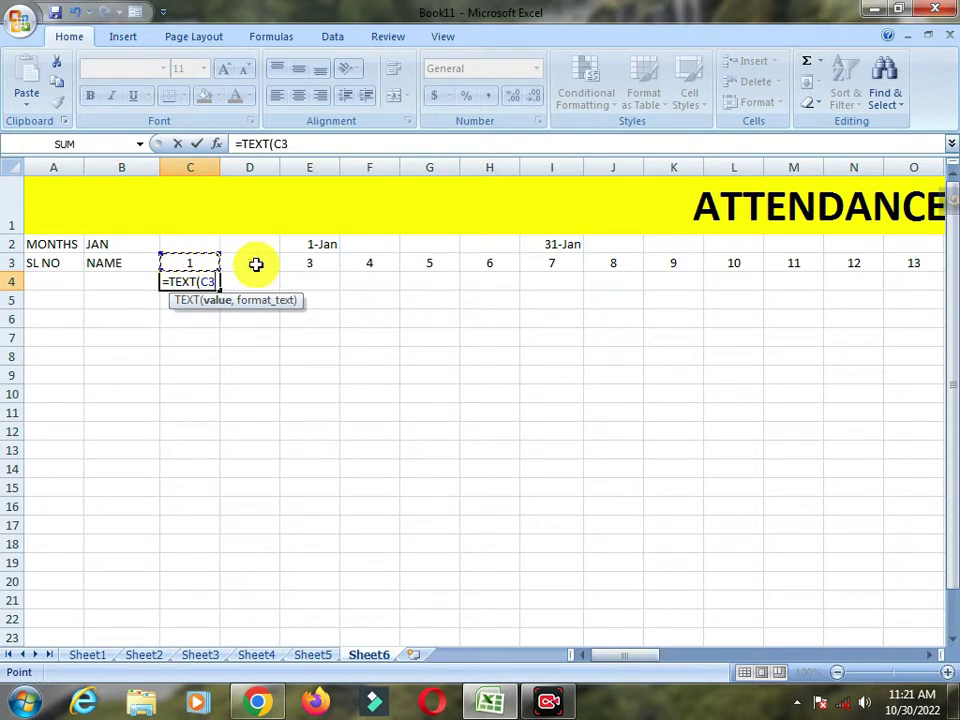
text(,"DDD)
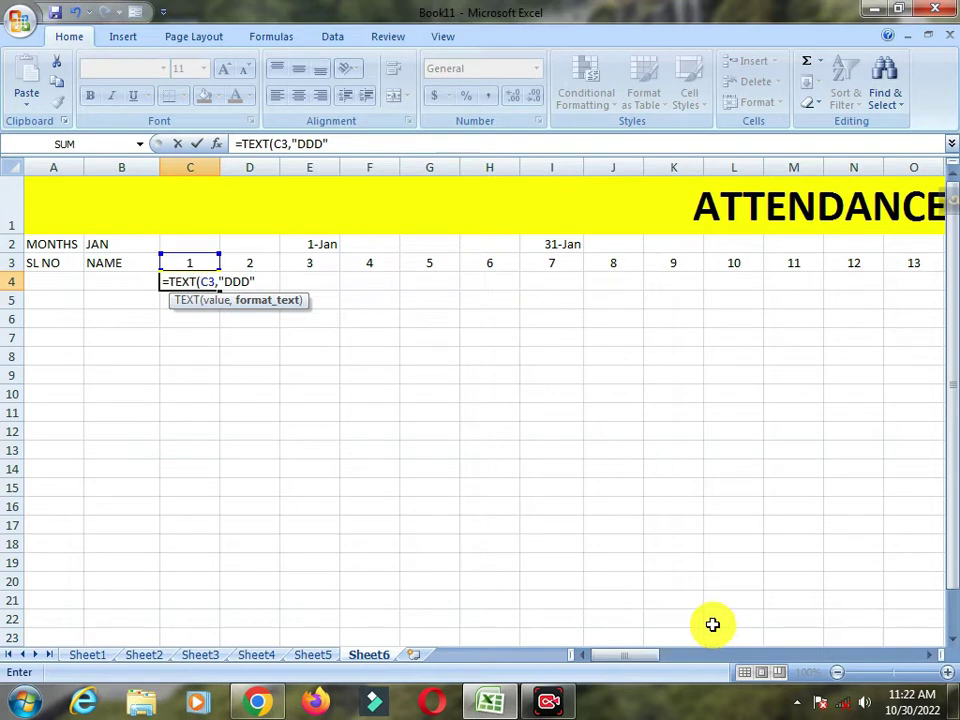
text())
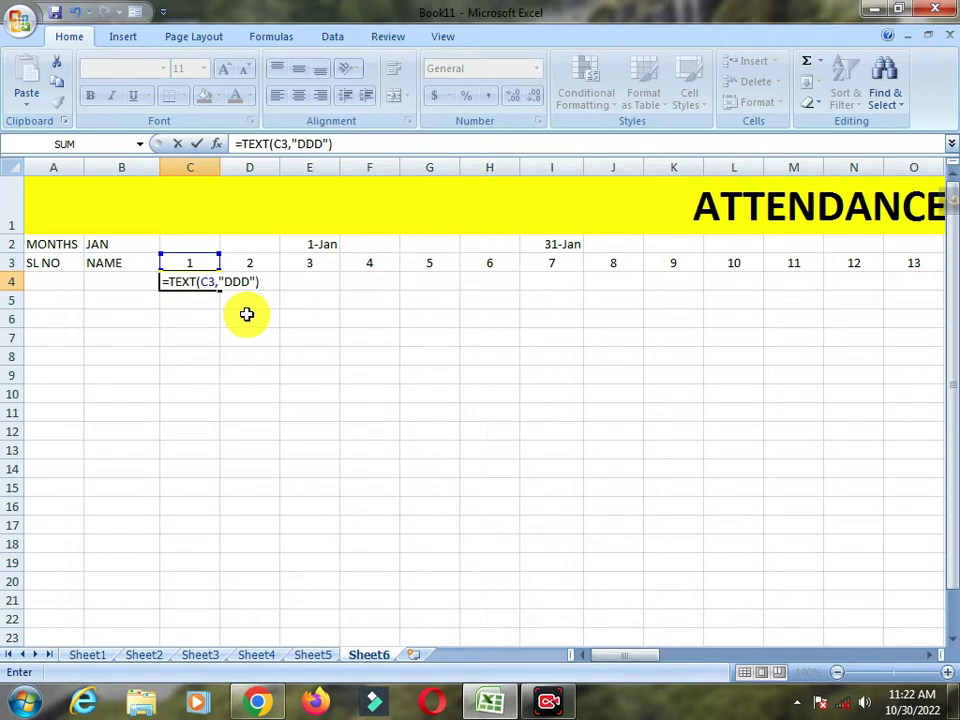
key(Return)
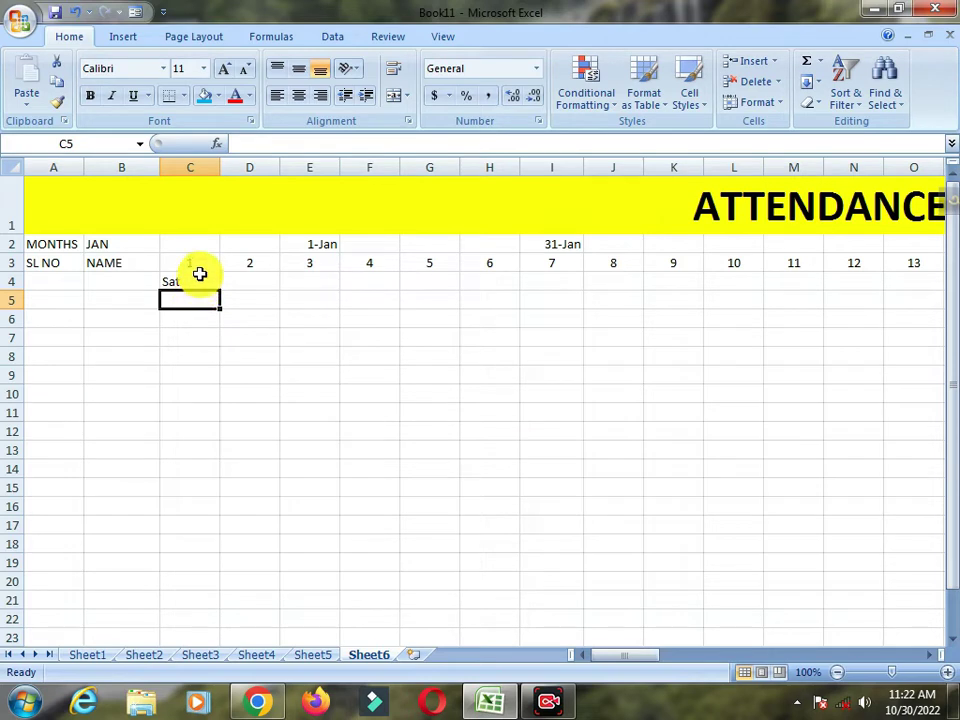
Test the weekday formula by switching the month in B2 to FEB and back to JAN.
click(139, 240)
click(168, 244)
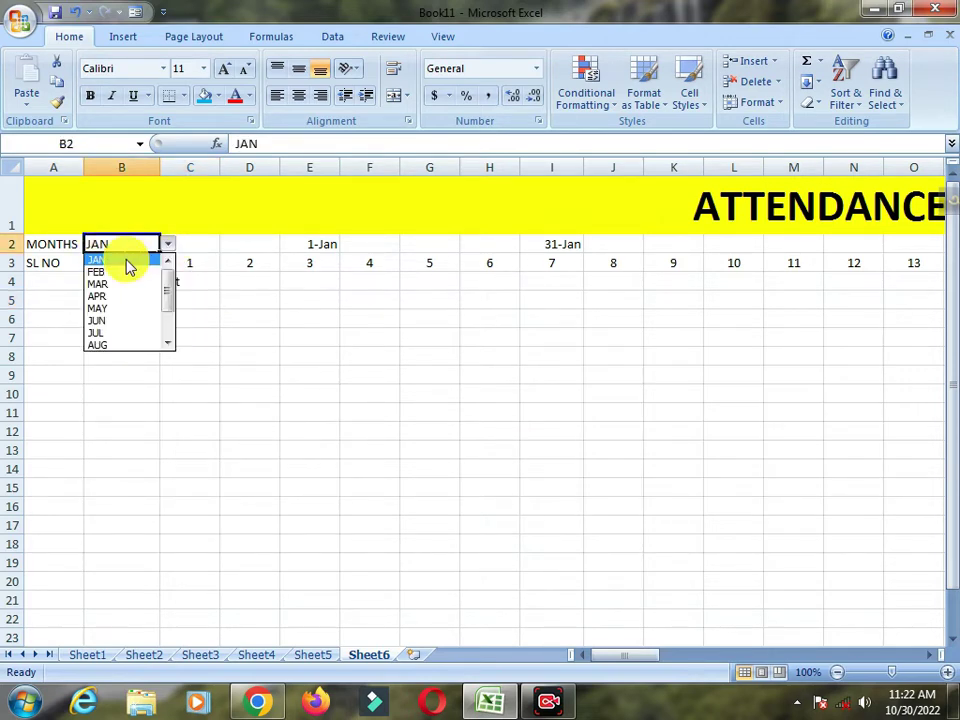
click(110, 270)
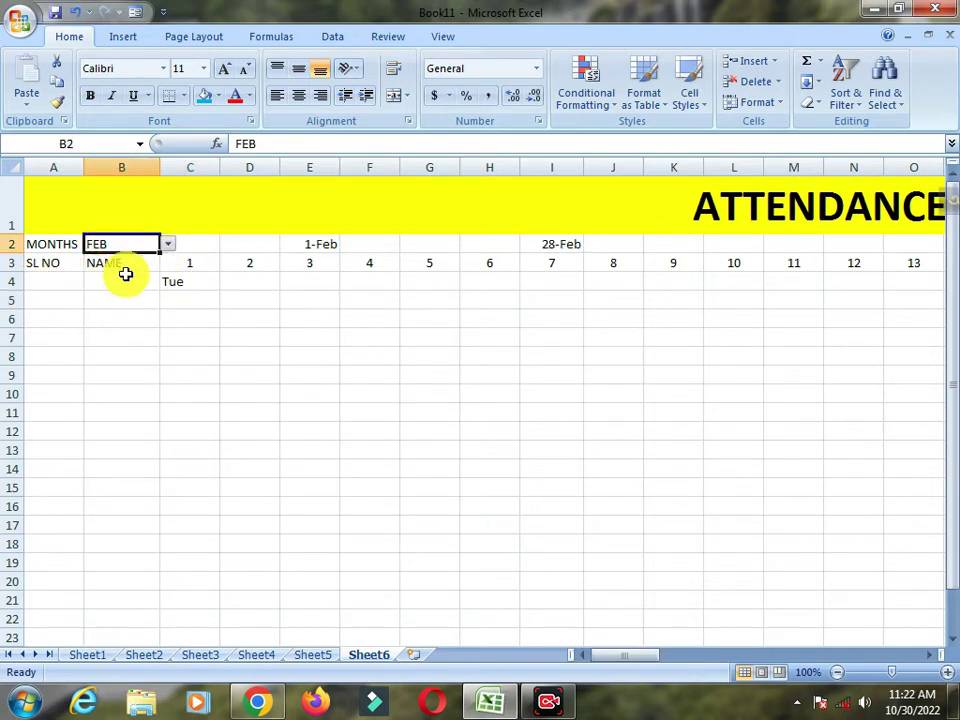
click(168, 244)
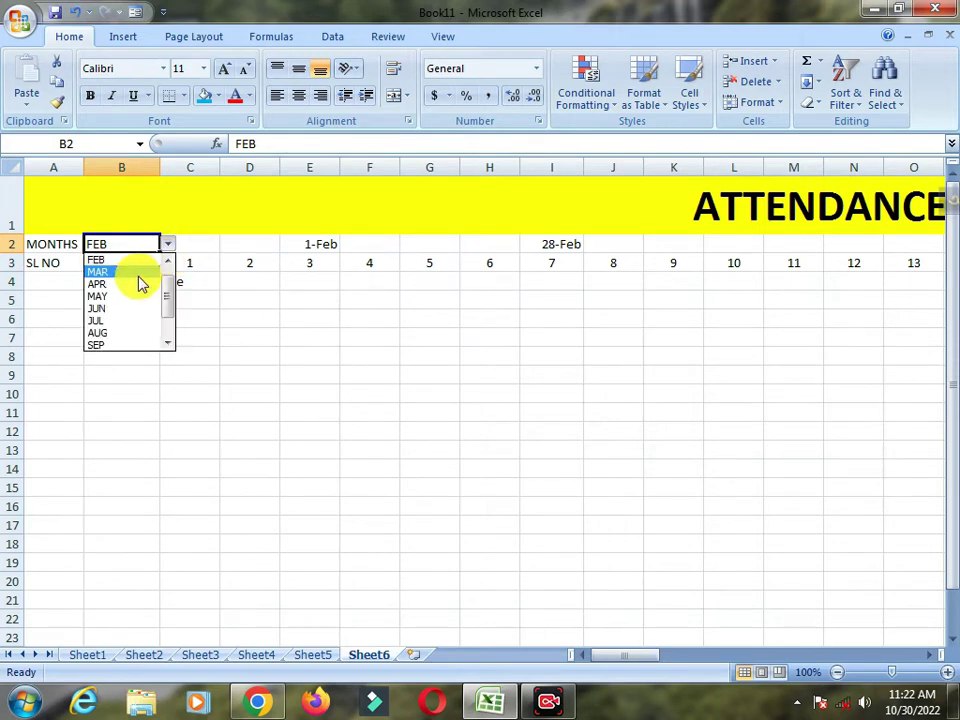
click(170, 259)
click(110, 261)
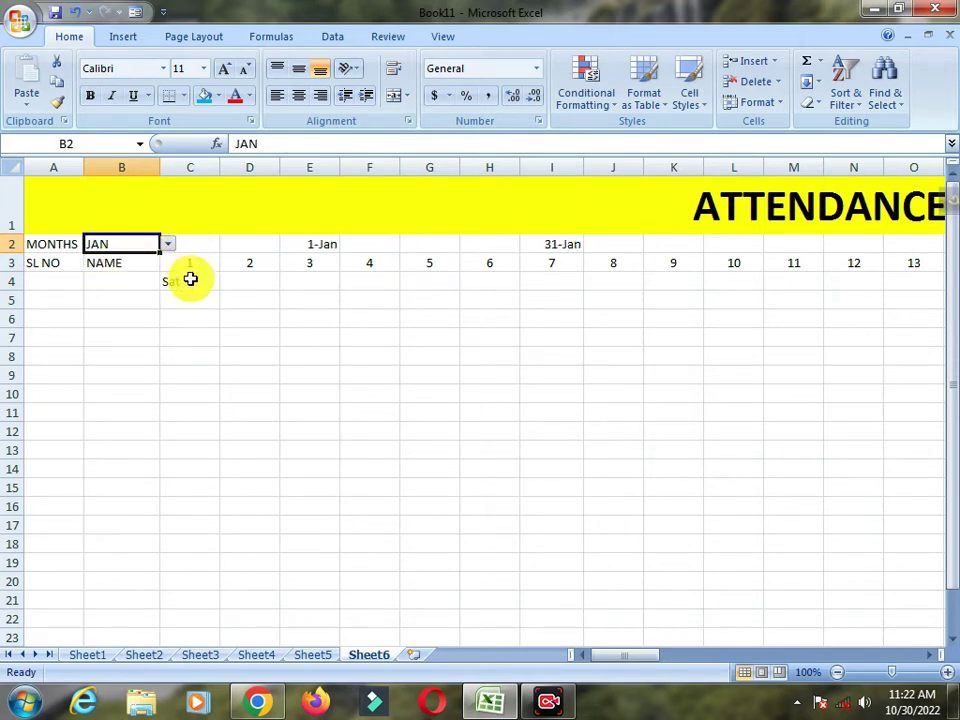
Fill the C4 weekday formula across to AG4 and apply Rotate Text Down to the weekday cells.
click(192, 281)
drag(221, 289, 725, 296)
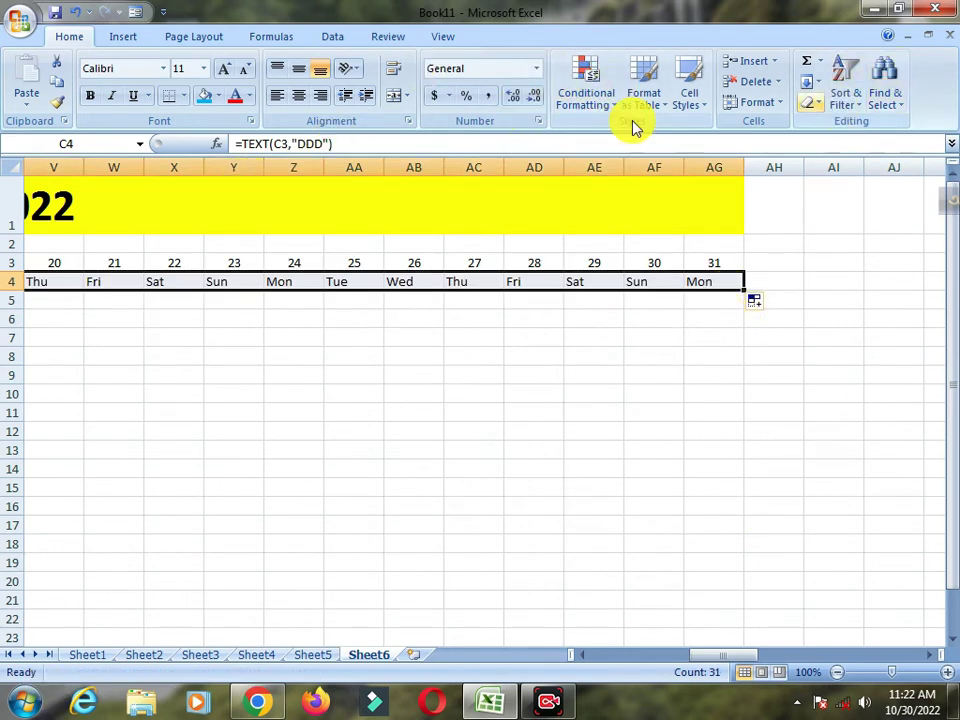
click(362, 70)
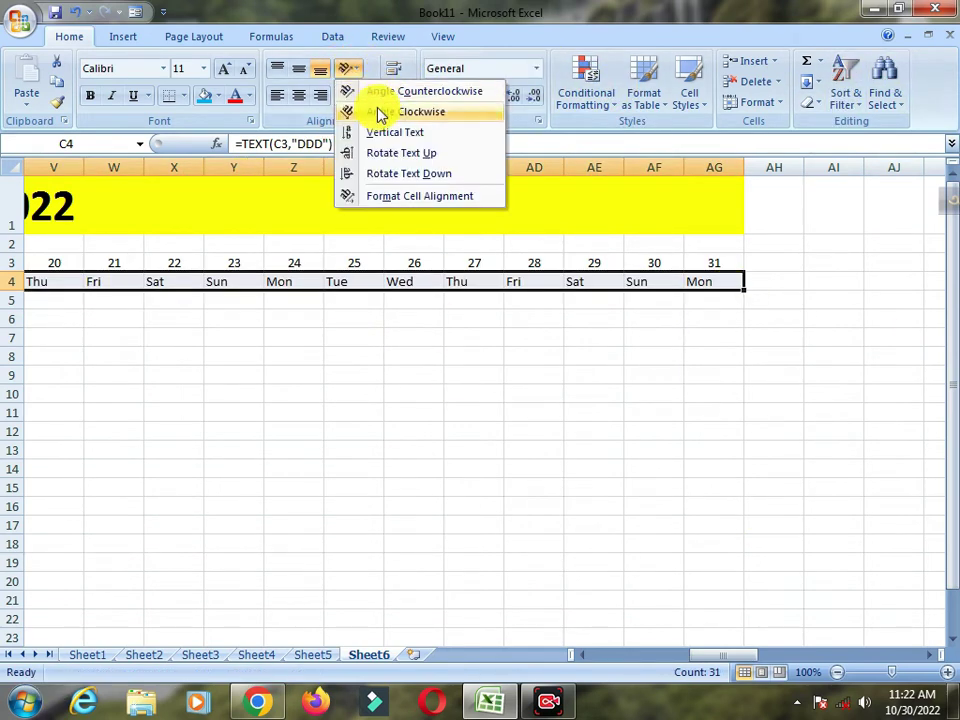
click(447, 176)
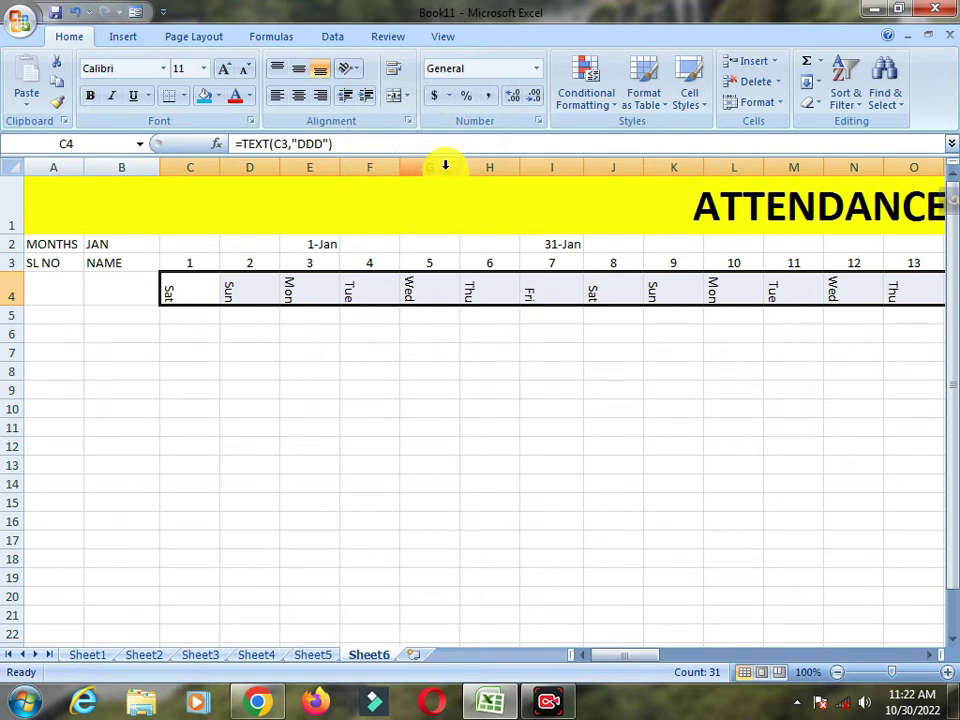
Angle the row 4 weekday text counterclockwise and autofit the widths of columns C to AG.
click(362, 74)
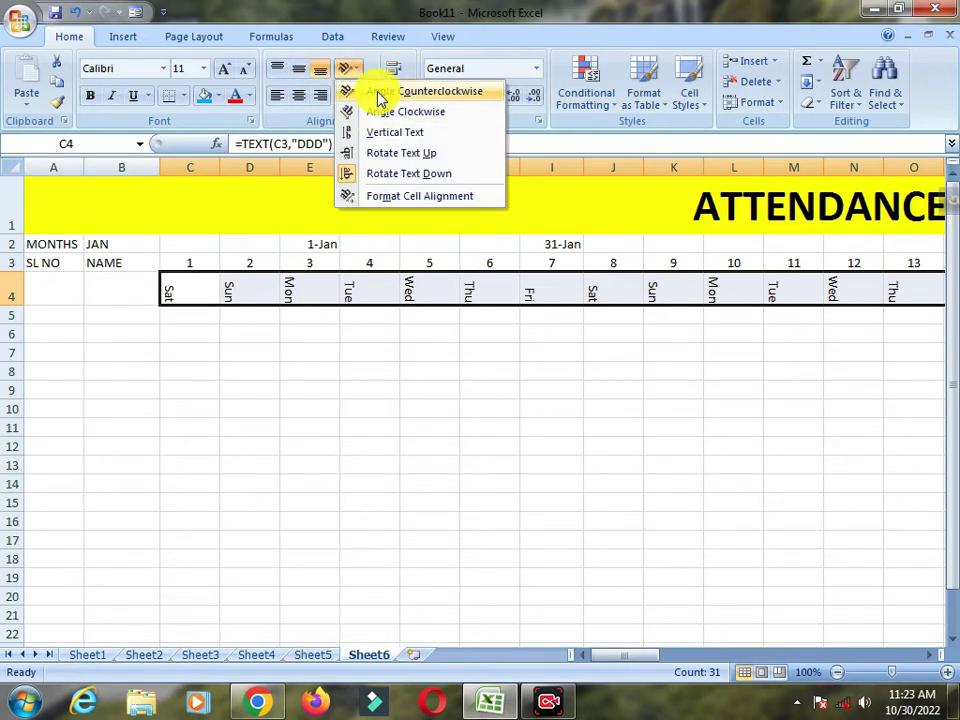
click(379, 95)
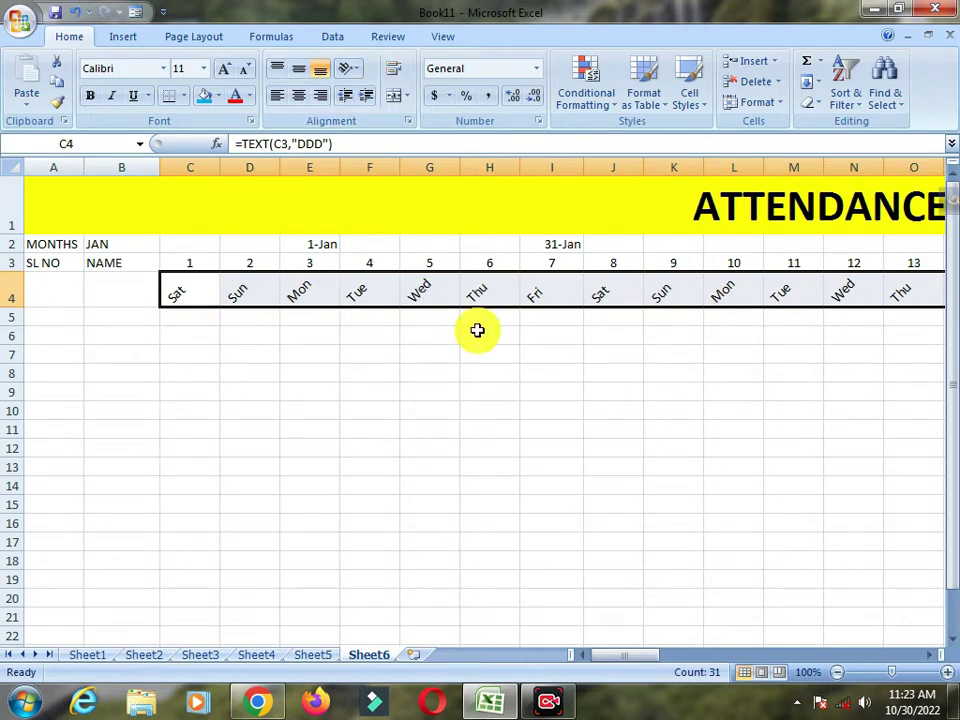
click(780, 105)
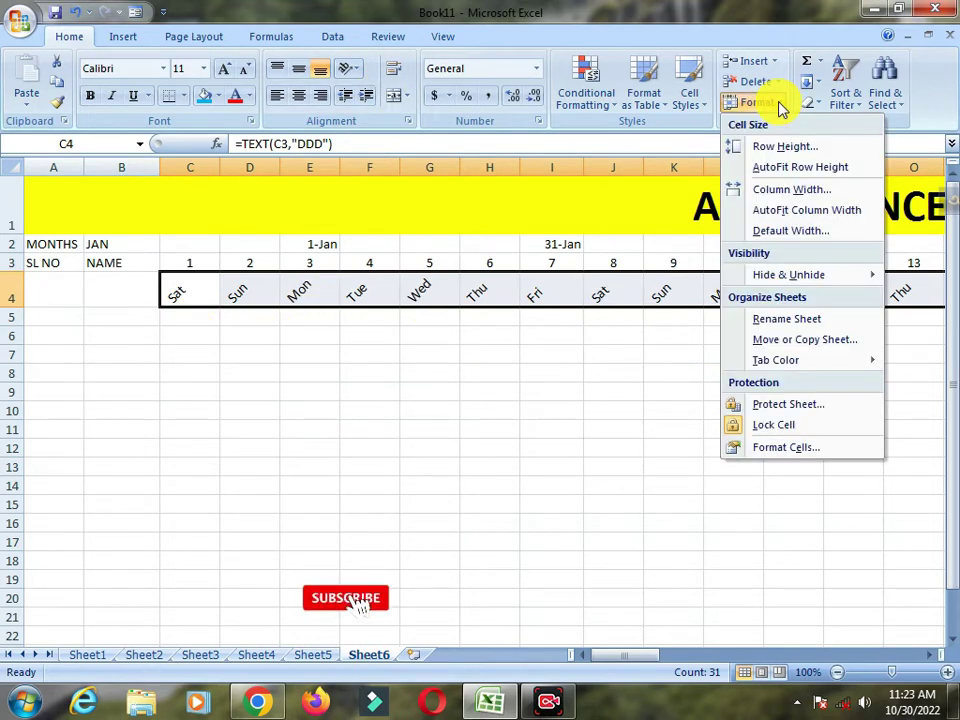
click(787, 217)
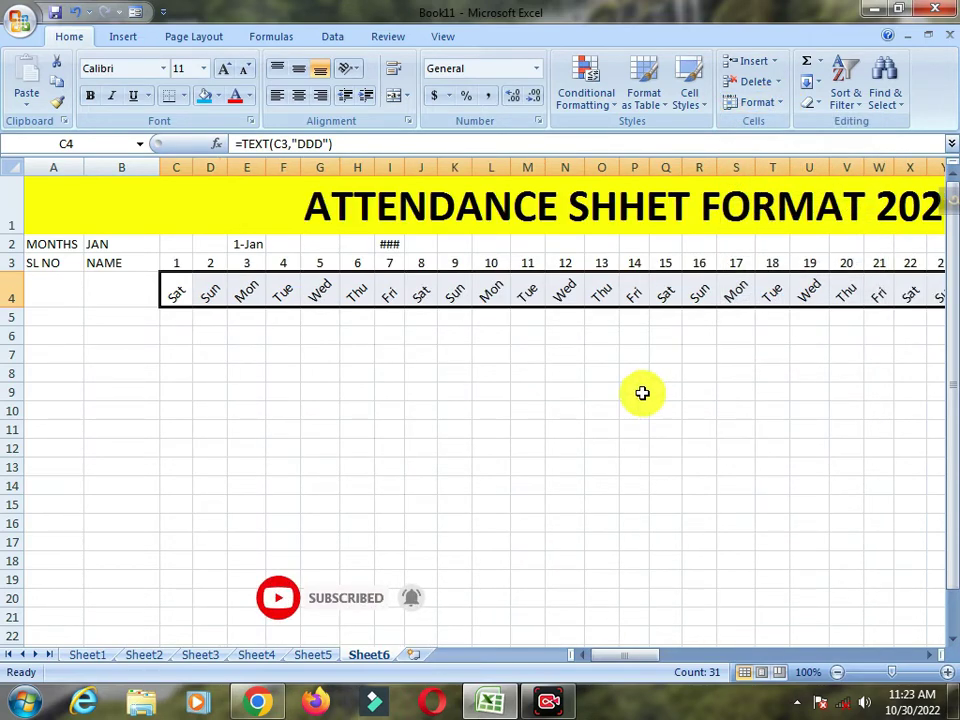
click(576, 393)
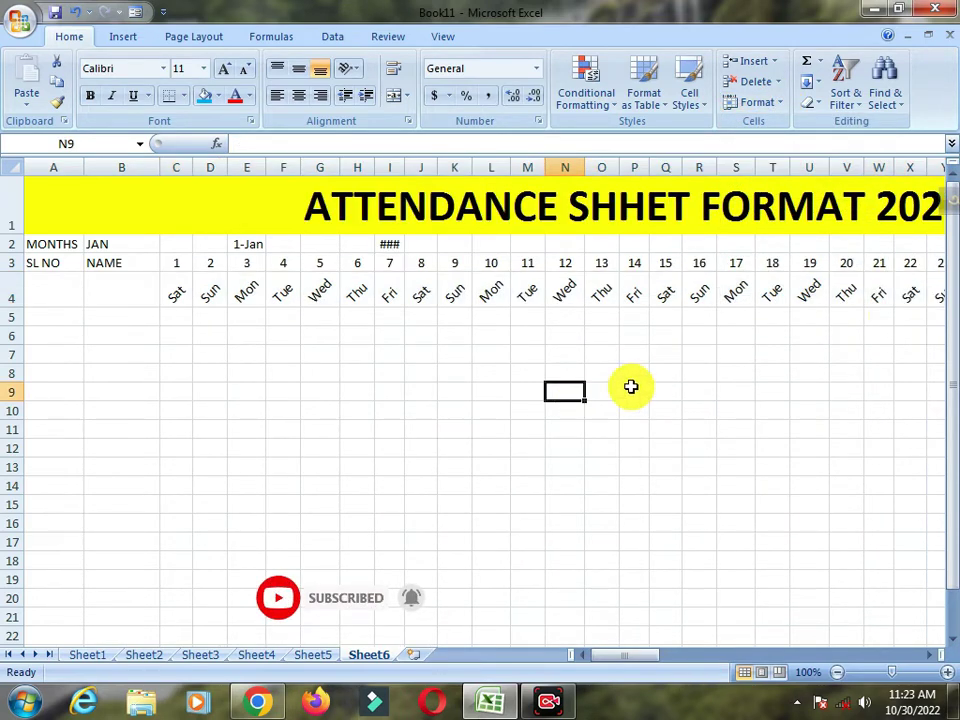
Examine the weekday formulas in row 4 cell by cell from C4 to P4.
click(172, 293)
click(208, 288)
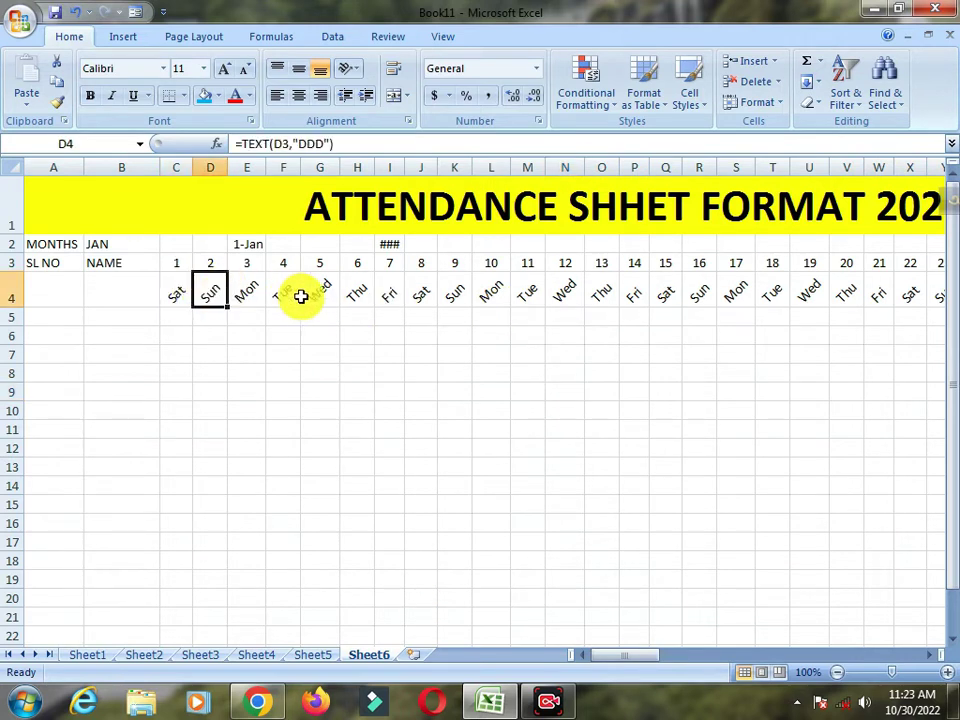
click(250, 291)
click(285, 294)
click(322, 297)
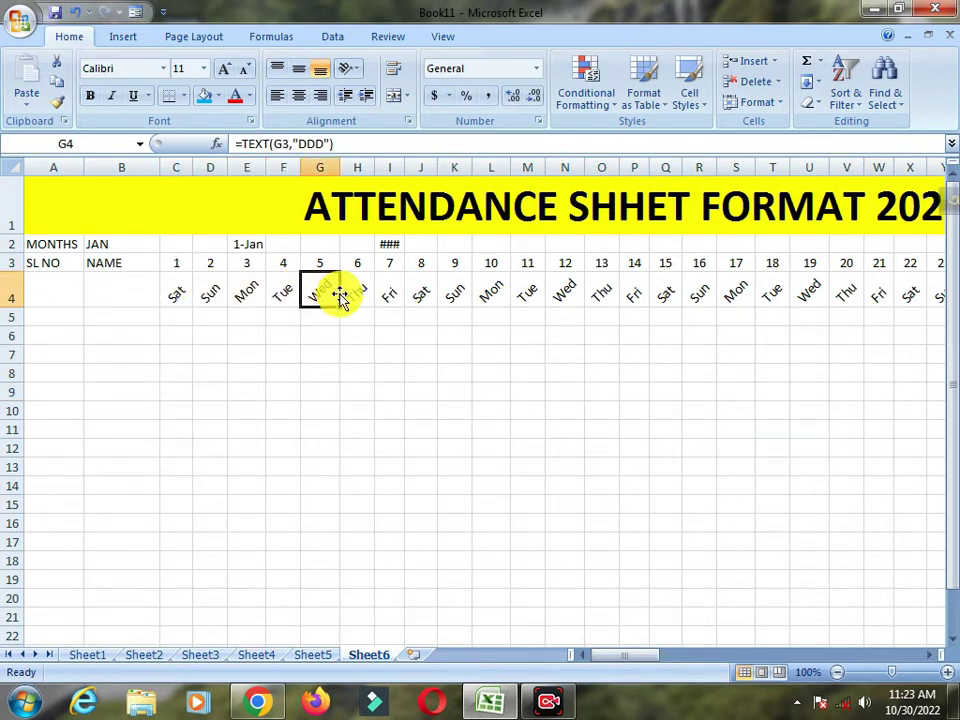
click(365, 296)
click(394, 296)
click(421, 296)
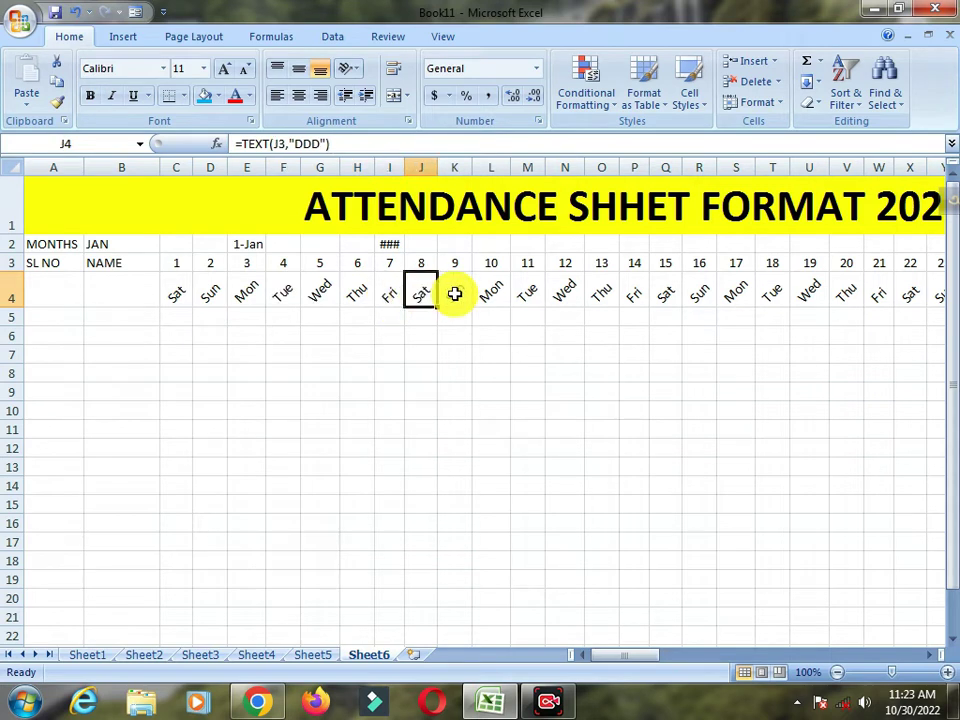
click(455, 298)
click(492, 298)
click(529, 297)
click(567, 297)
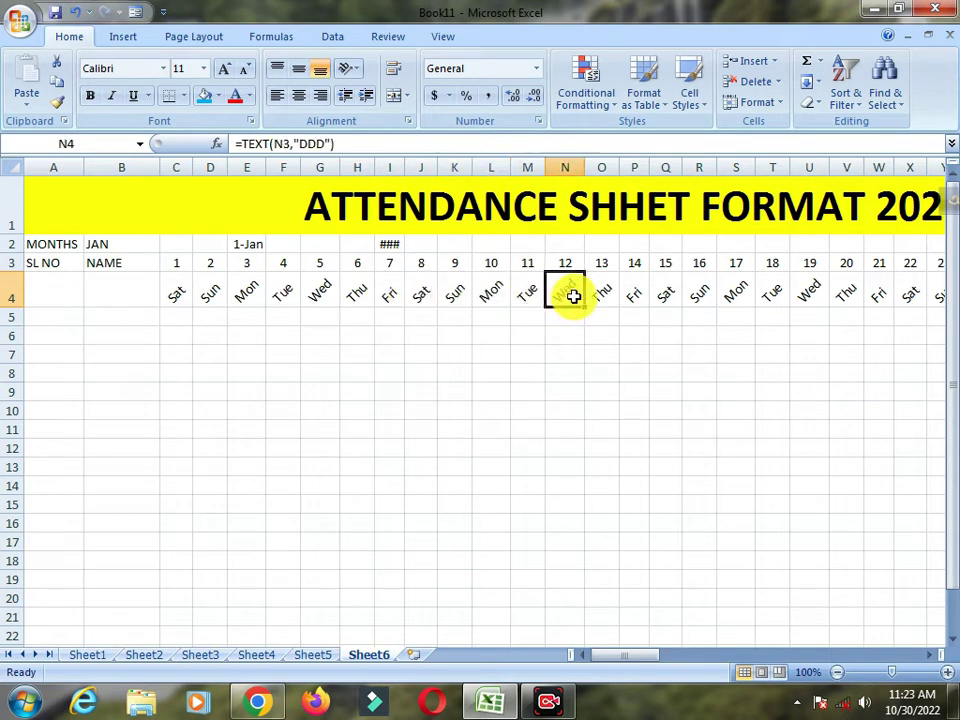
click(604, 298)
click(634, 298)
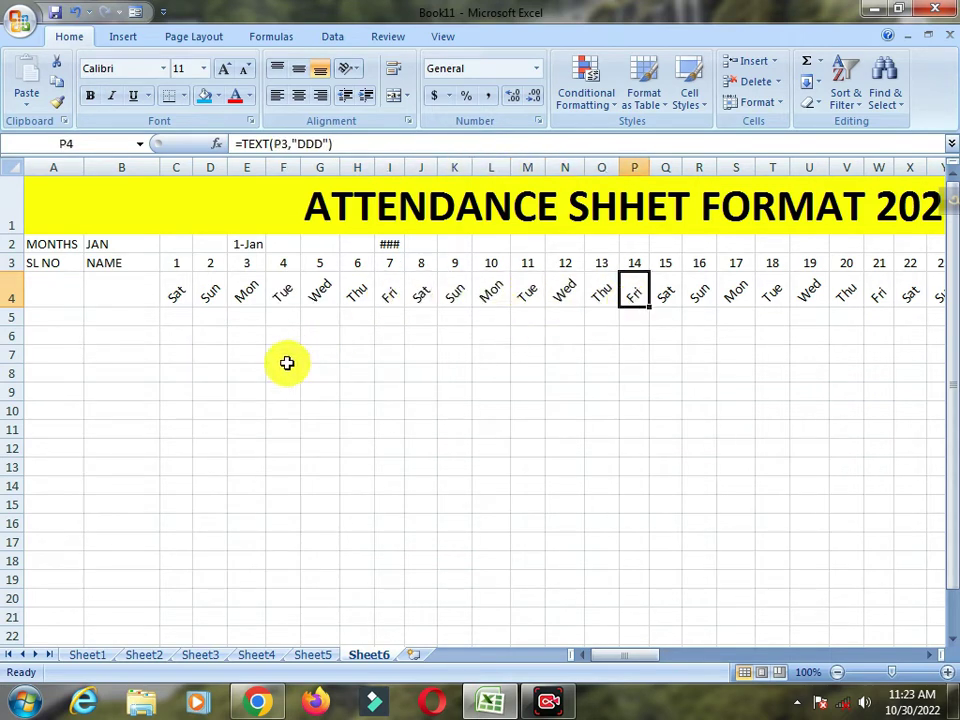
Merge and center the end date across I2:K2 and the start date across D2:F2.
click(184, 290)
drag(390, 243, 443, 244)
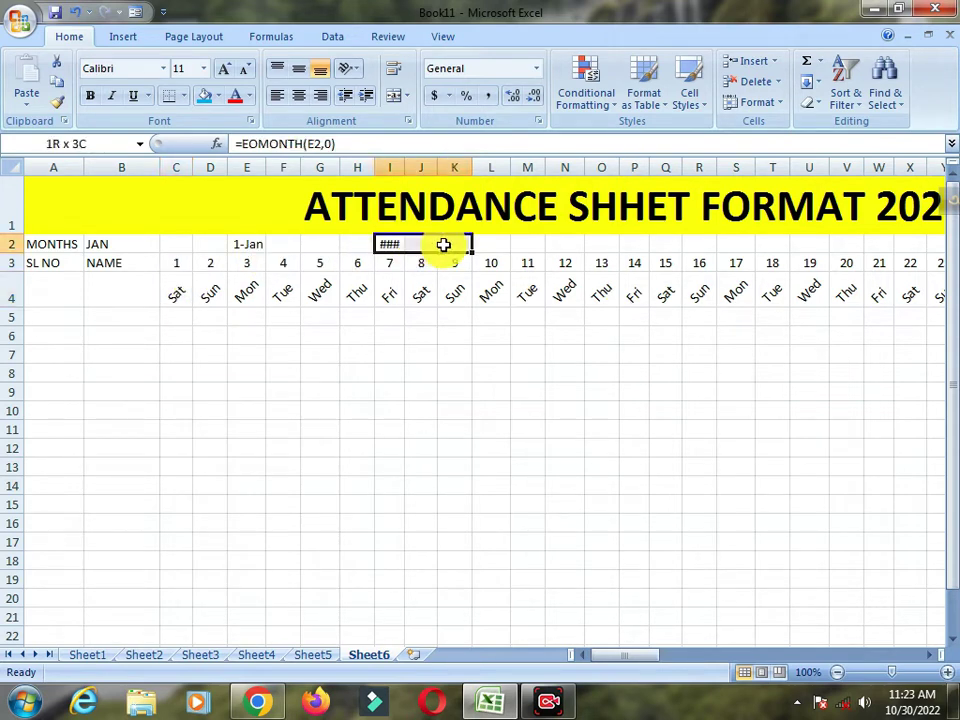
click(397, 103)
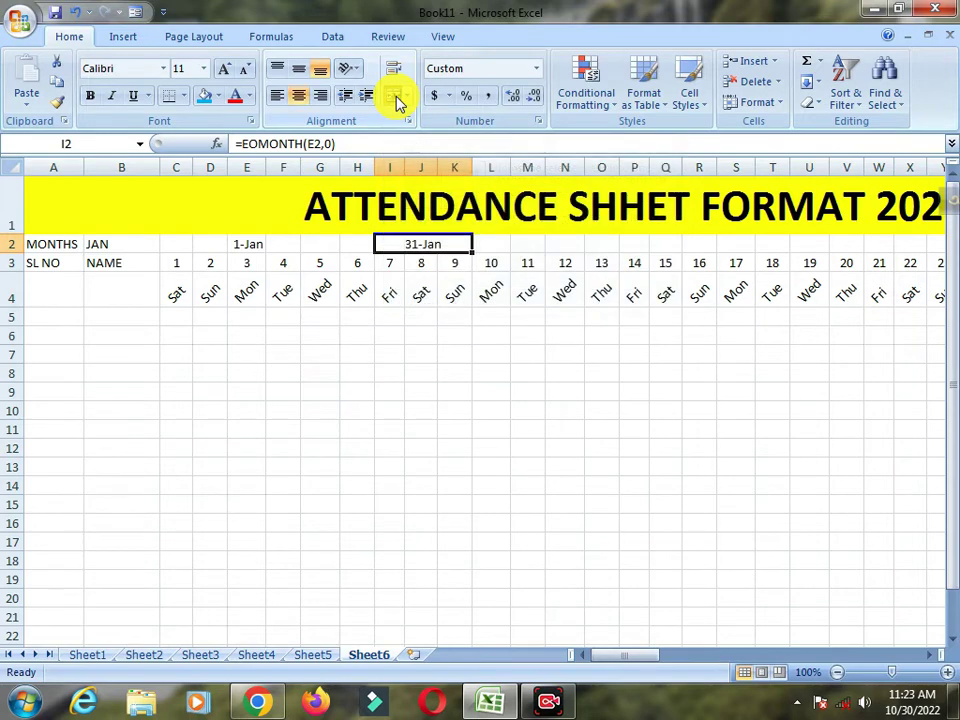
click(257, 243)
drag(257, 243, 288, 247)
drag(214, 242, 285, 240)
click(364, 251)
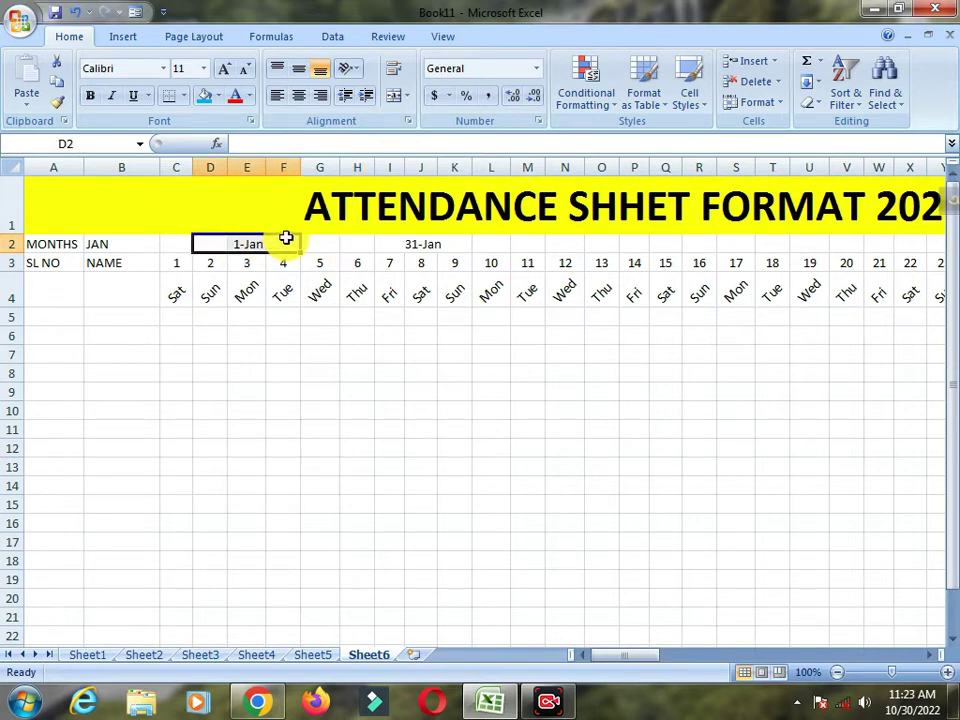
click(393, 95)
Merge and center G2:H2 between the two dates and enter TO in it.
click(334, 244)
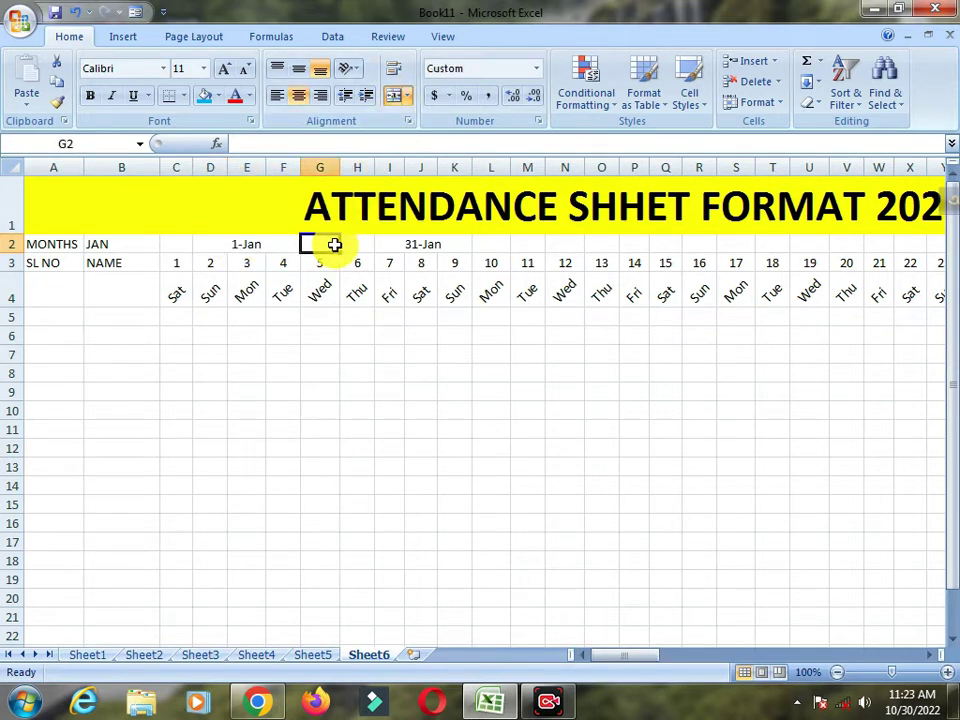
drag(334, 244, 358, 243)
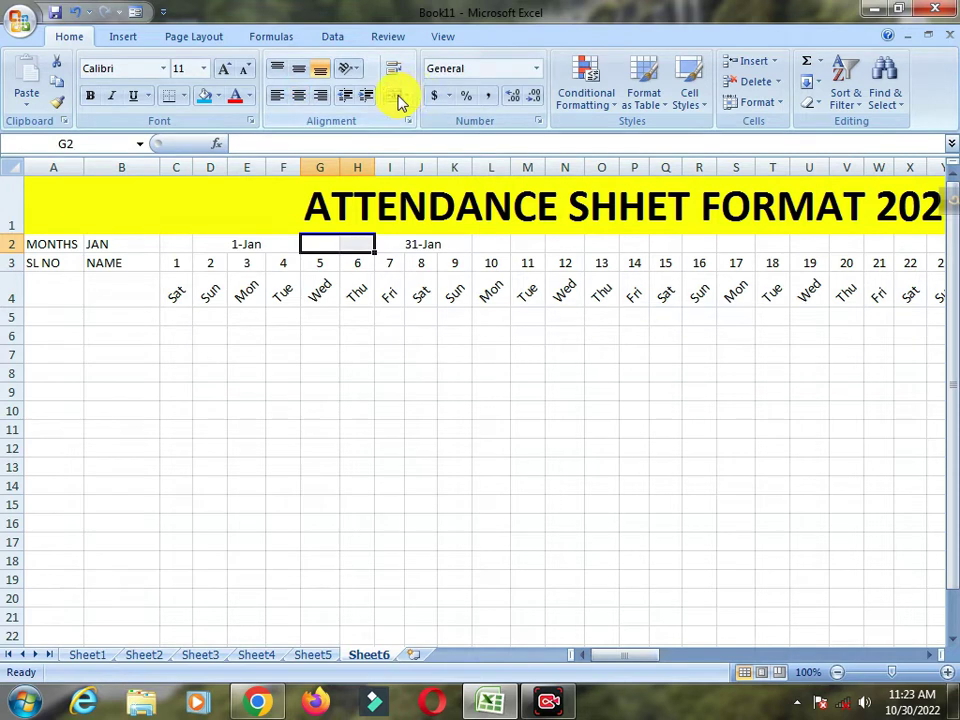
click(396, 97)
text(TO)
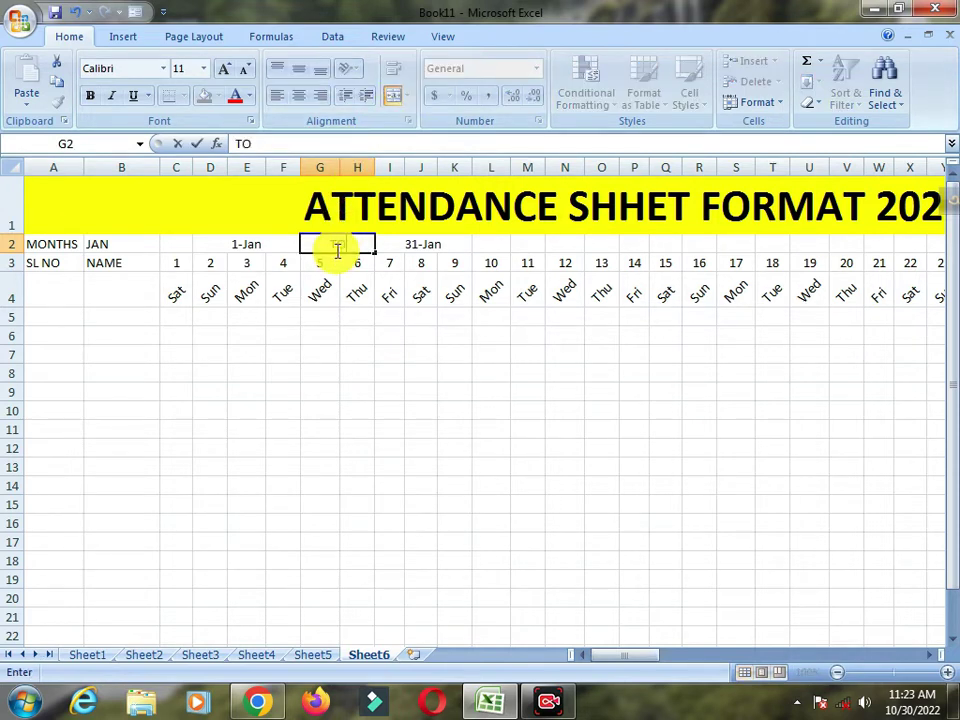
click(360, 372)
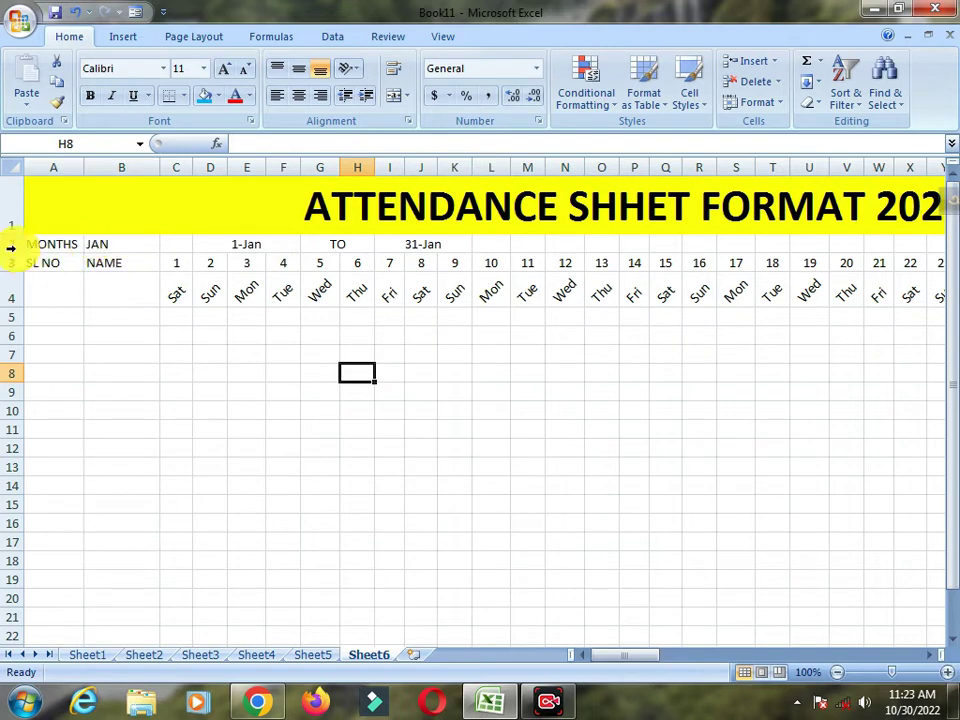
Center the contents of A2:AA21 horizontally and middle-align them vertically.
drag(16, 250, 880, 628)
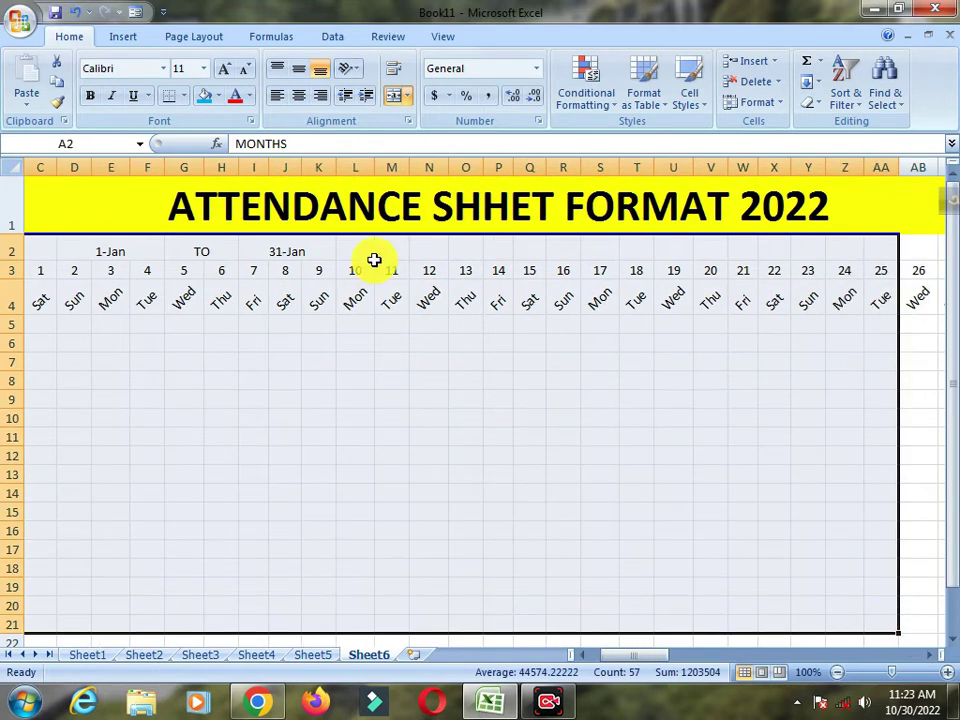
click(299, 97)
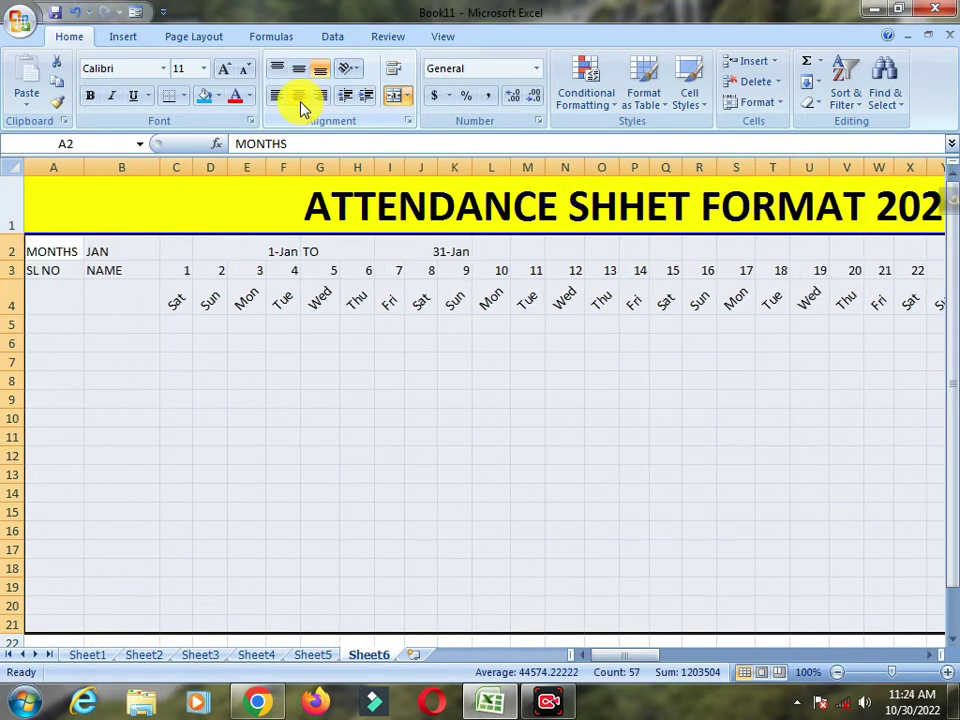
click(301, 103)
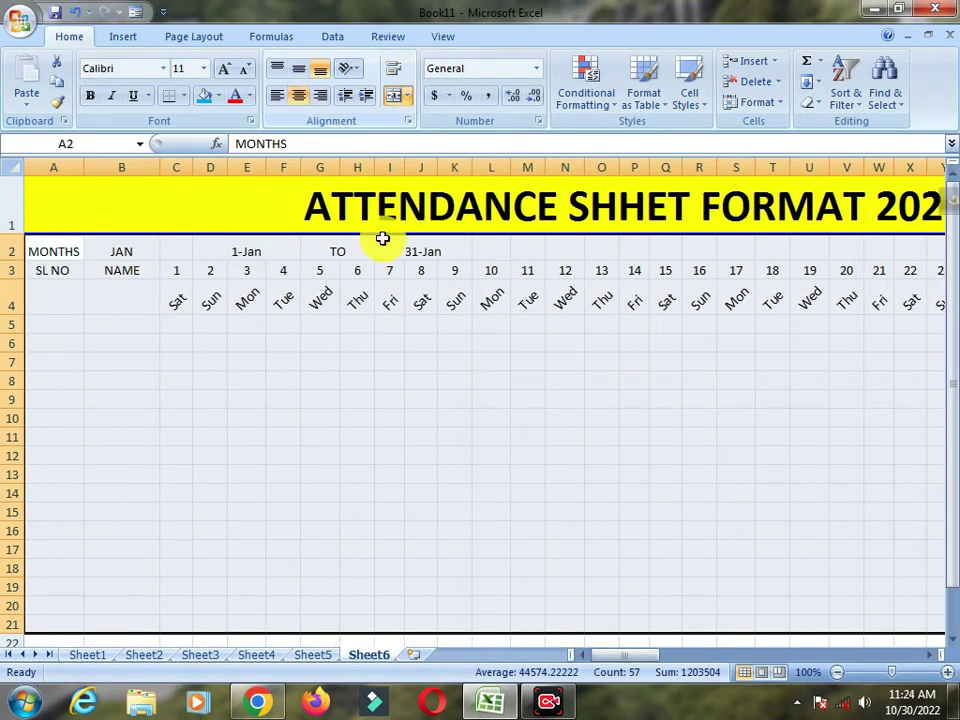
click(297, 70)
click(491, 511)
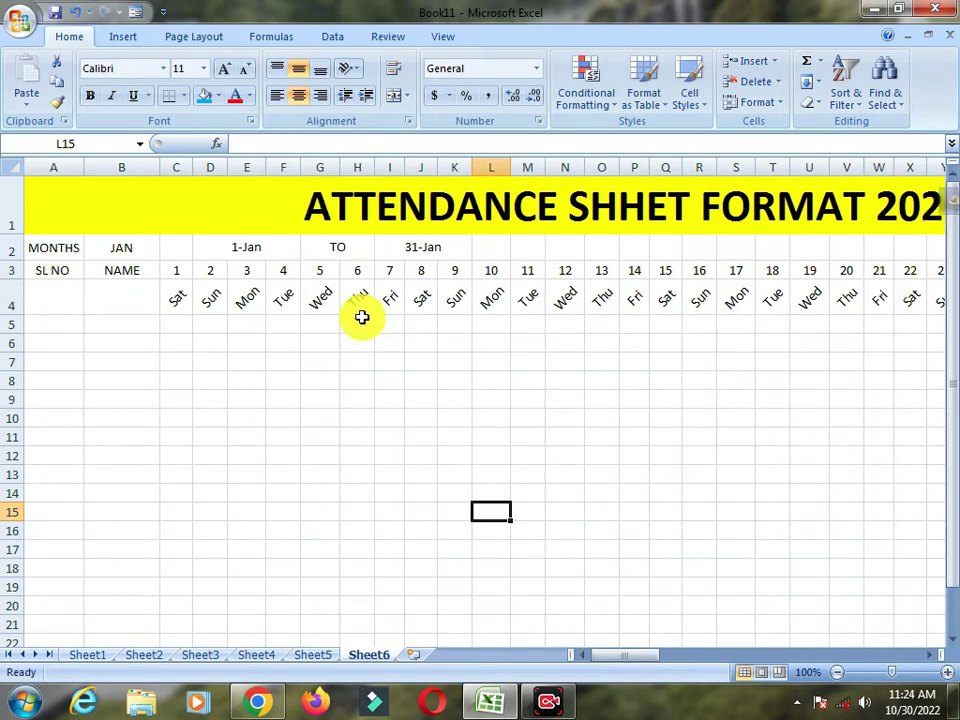
Merge and center the NAME header across B3:B4 and the SL NO header across A3:A4.
drag(134, 269, 127, 296)
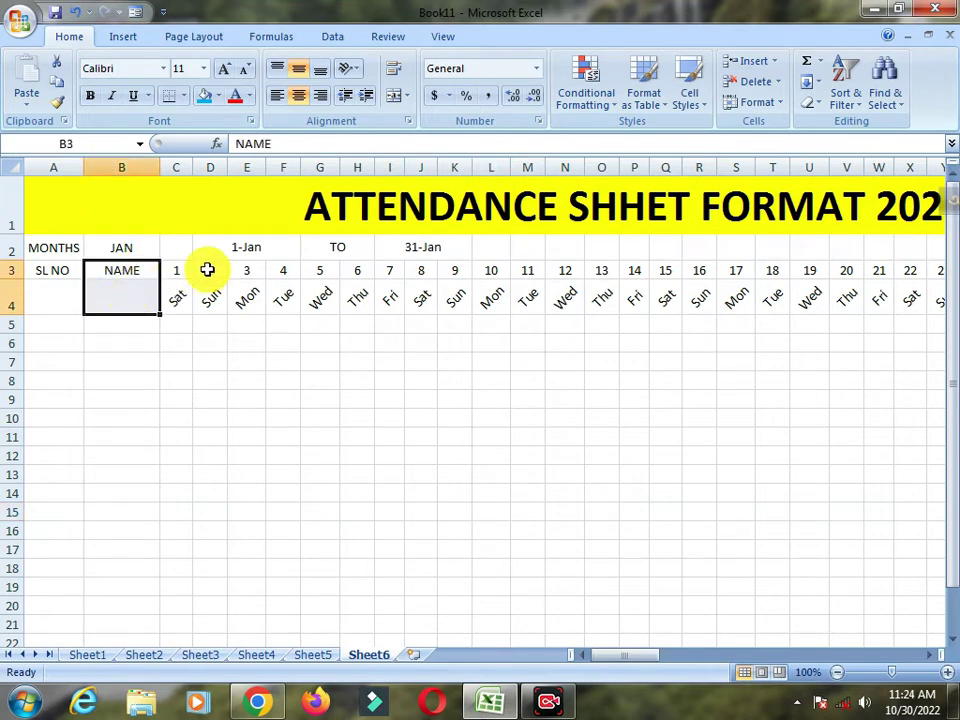
click(393, 97)
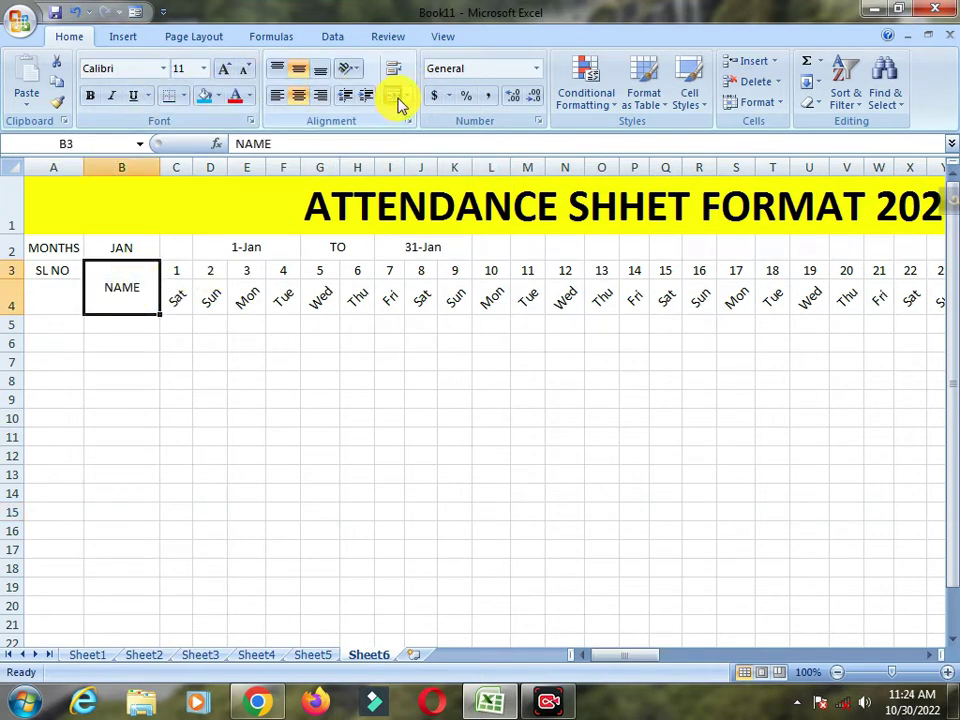
click(53, 273)
drag(53, 273, 56, 300)
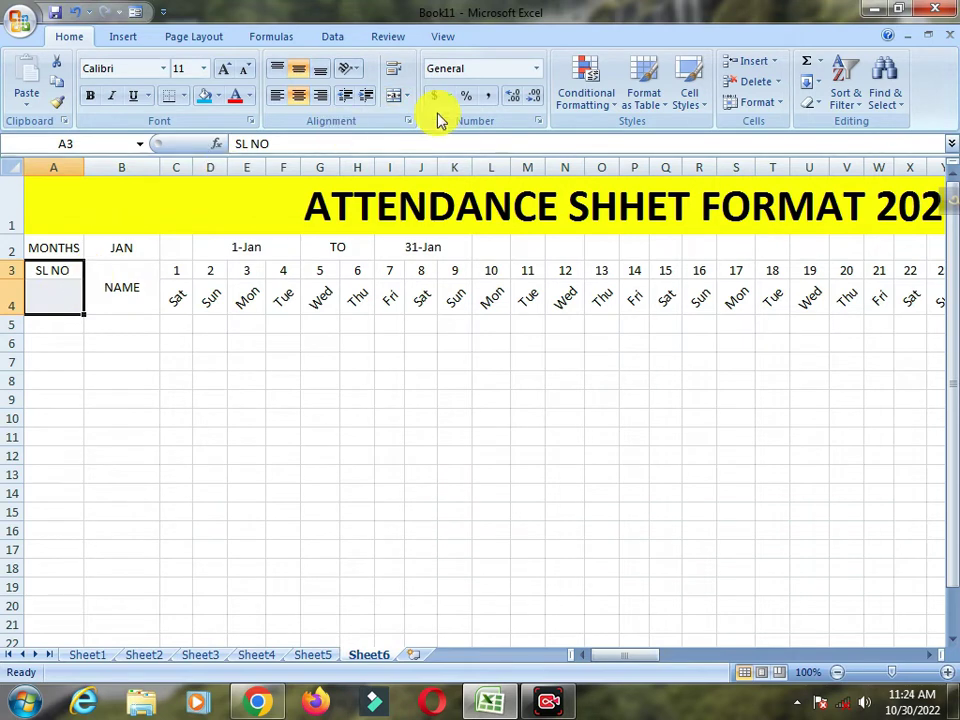
click(391, 100)
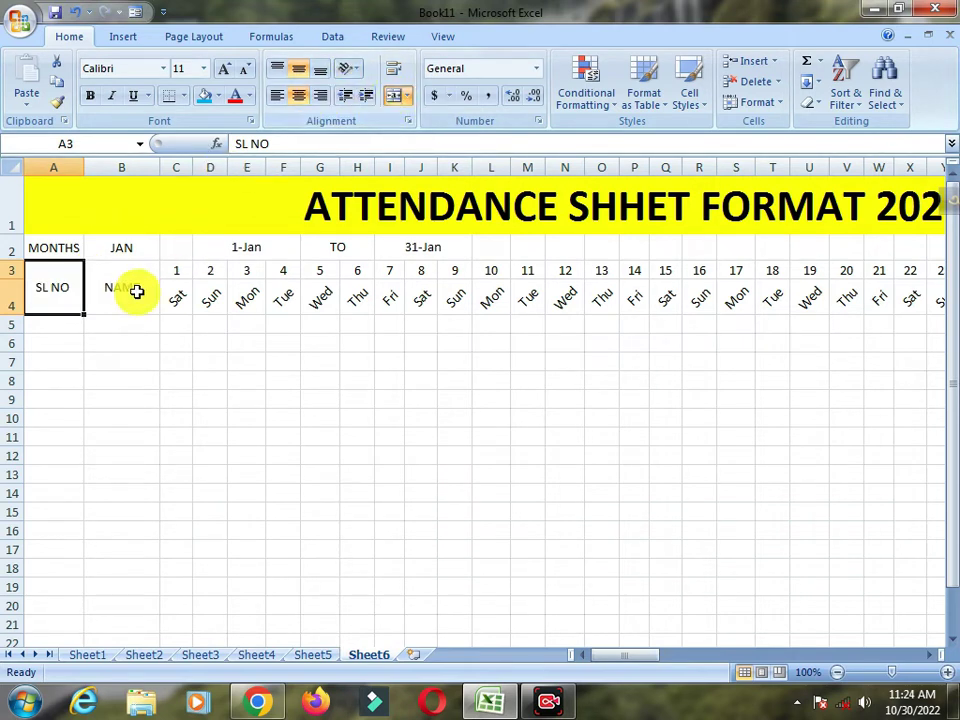
Angle the SL NO header text clockwise and the NAME header text counterclockwise.
click(361, 72)
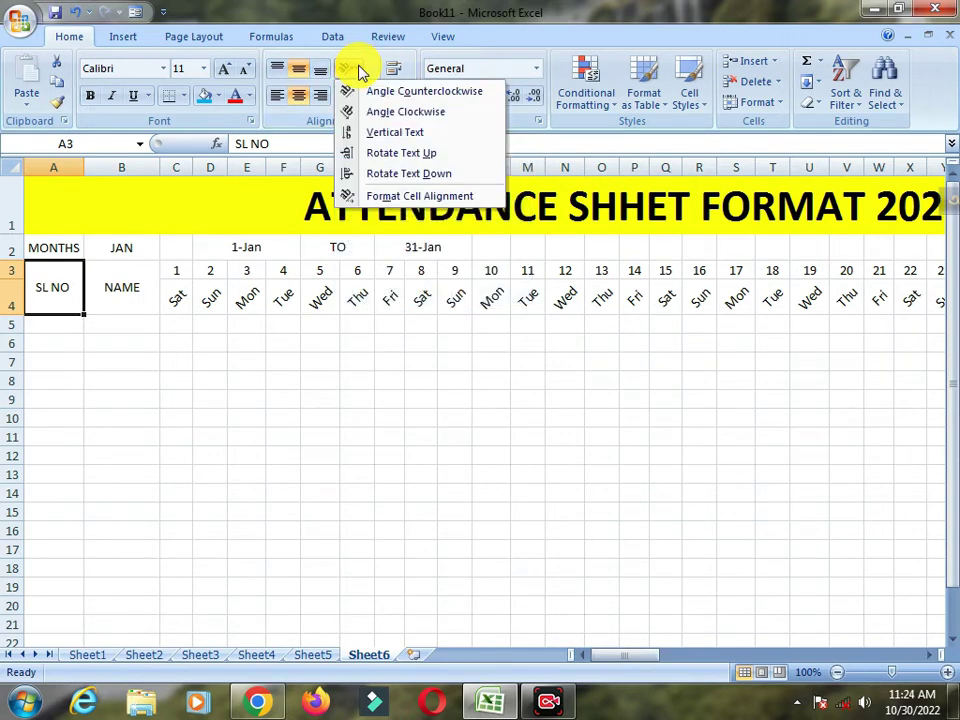
click(440, 119)
click(118, 298)
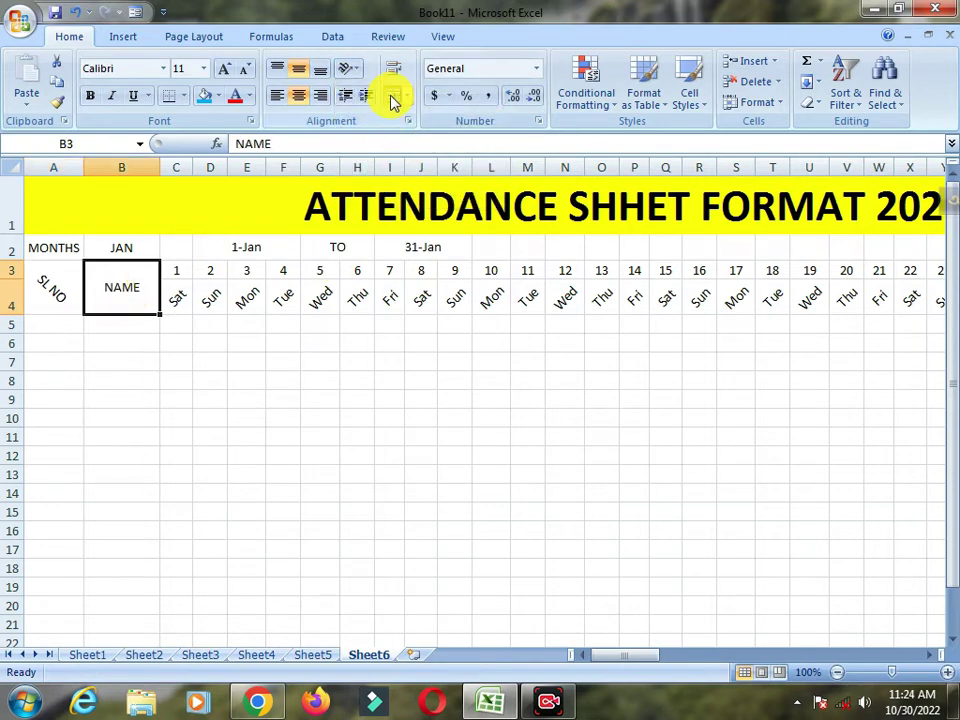
click(354, 76)
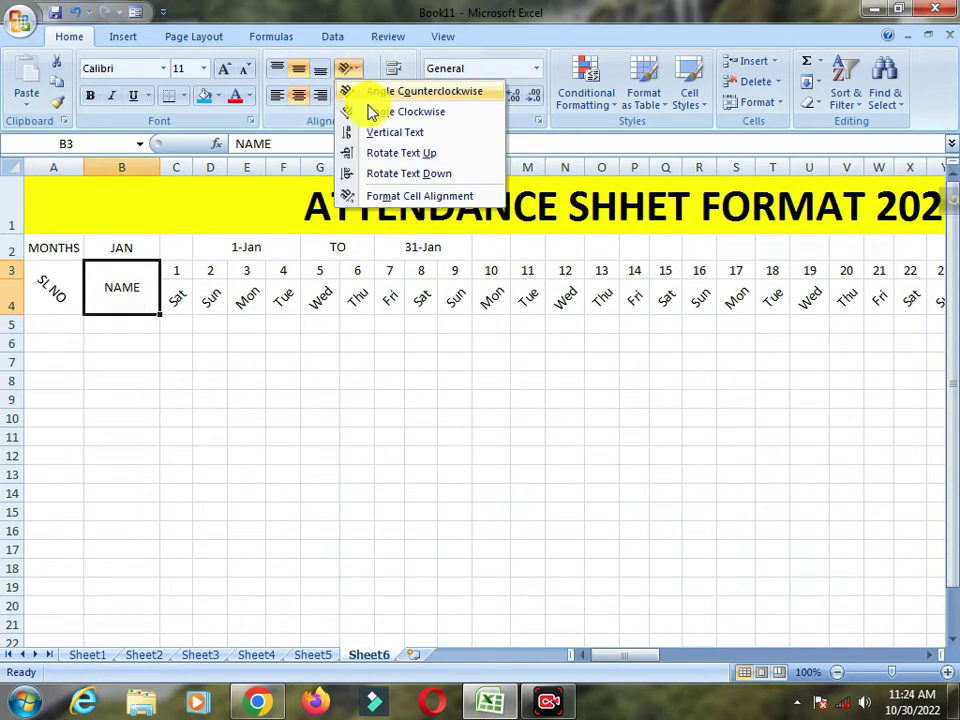
click(418, 93)
click(176, 343)
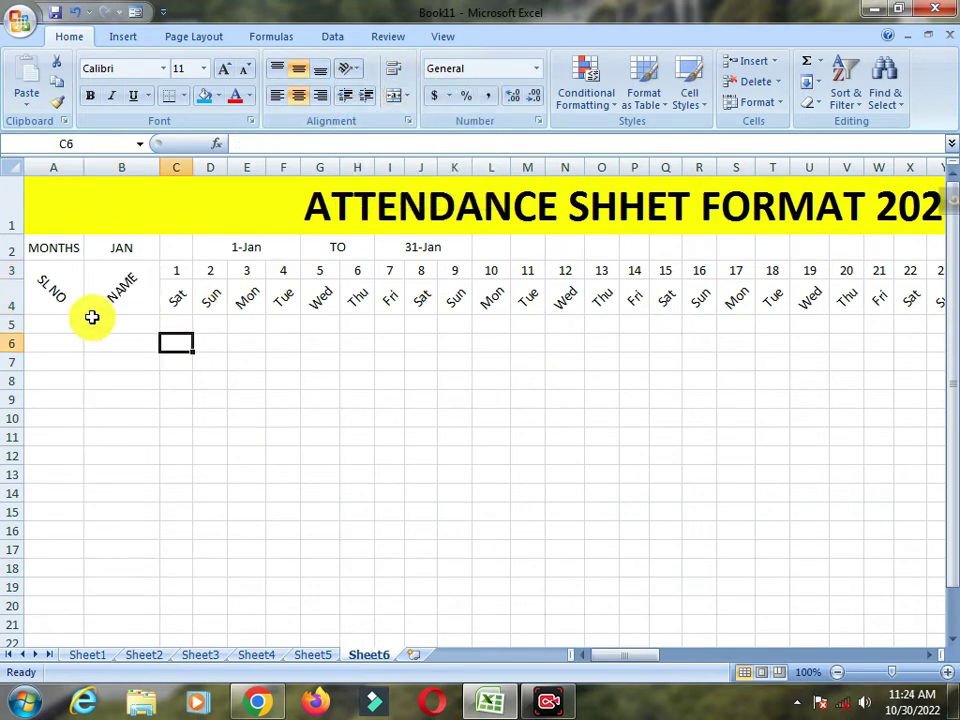
click(114, 296)
click(50, 292)
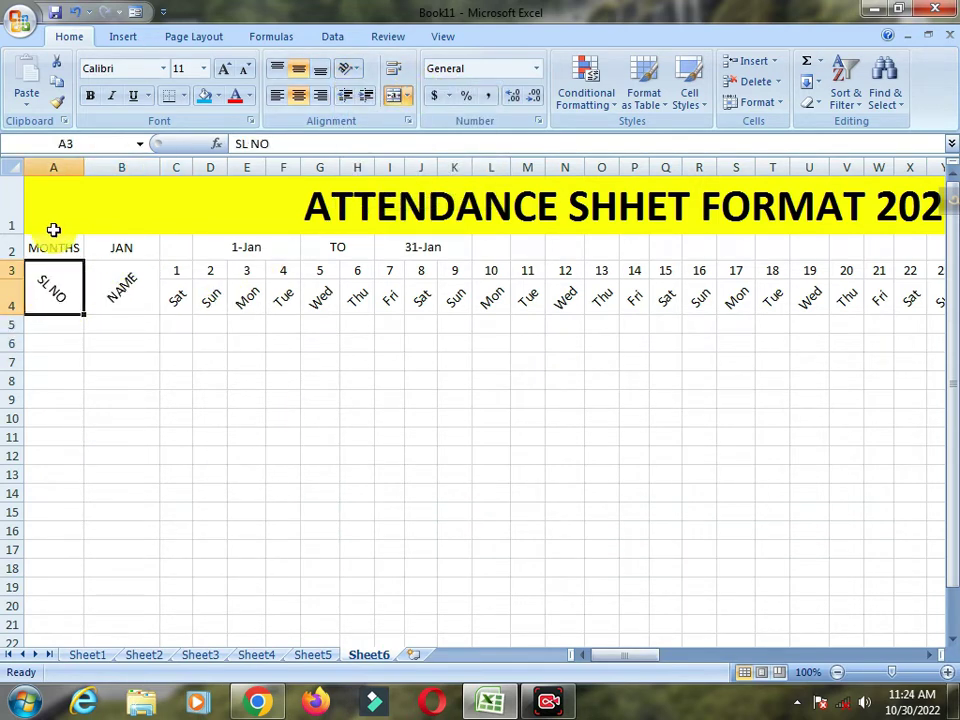
Fill the MONTHS label cell A2 with blue and the month cell B2 with light red.
click(50, 245)
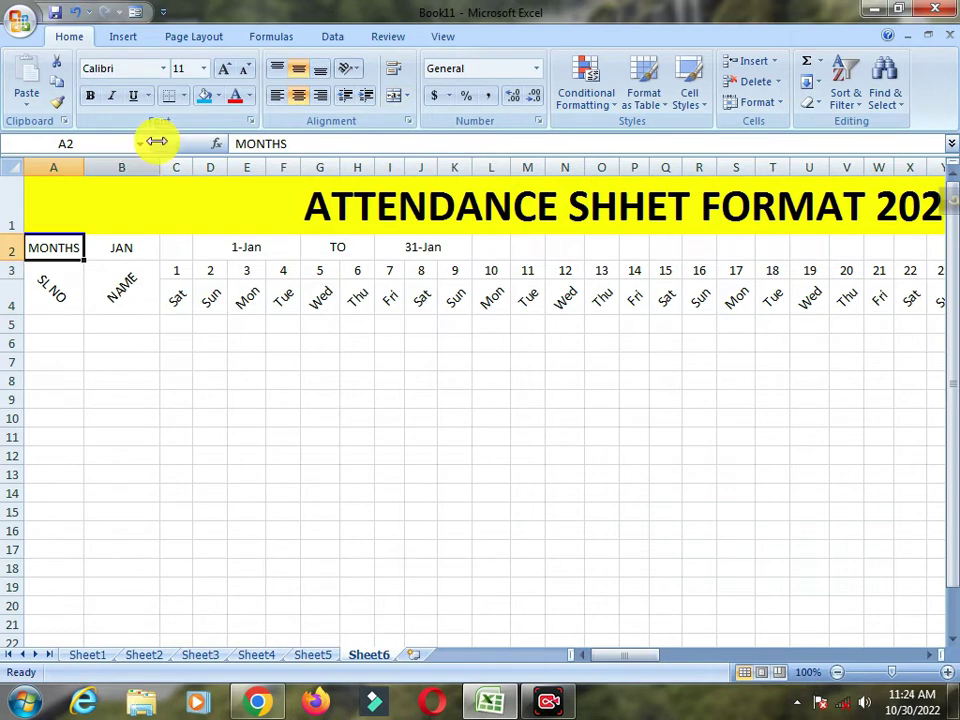
click(220, 97)
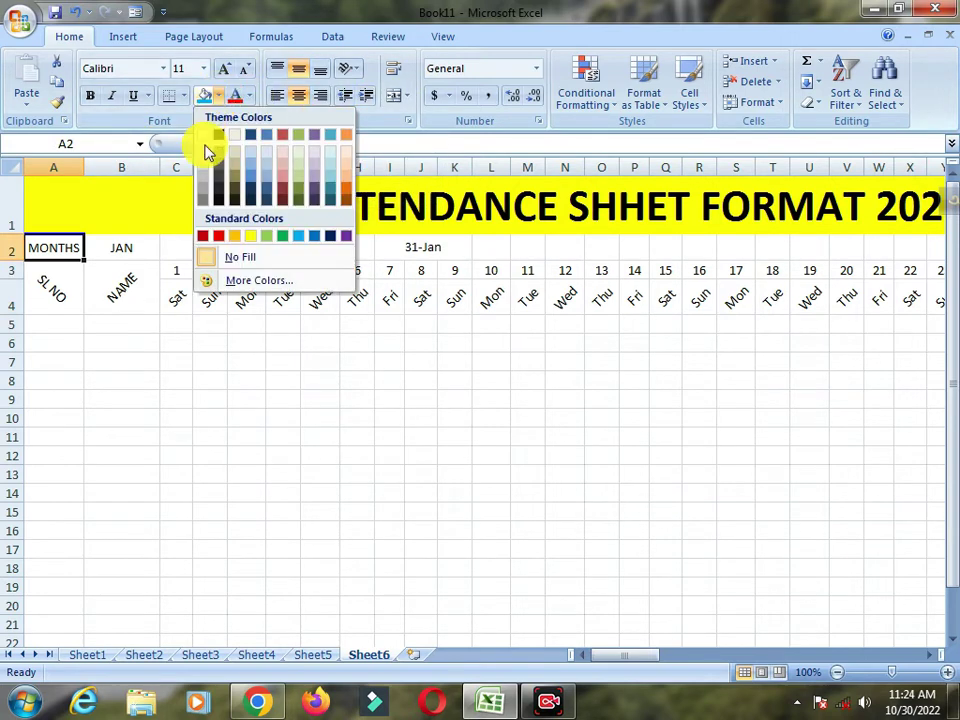
click(252, 183)
click(152, 246)
click(219, 96)
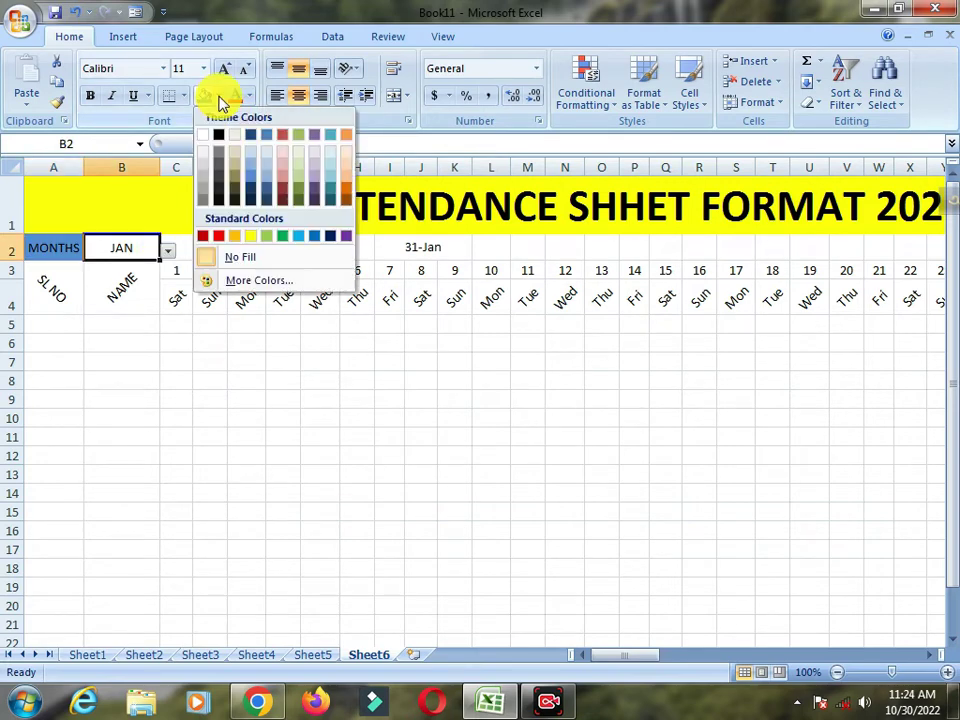
click(283, 177)
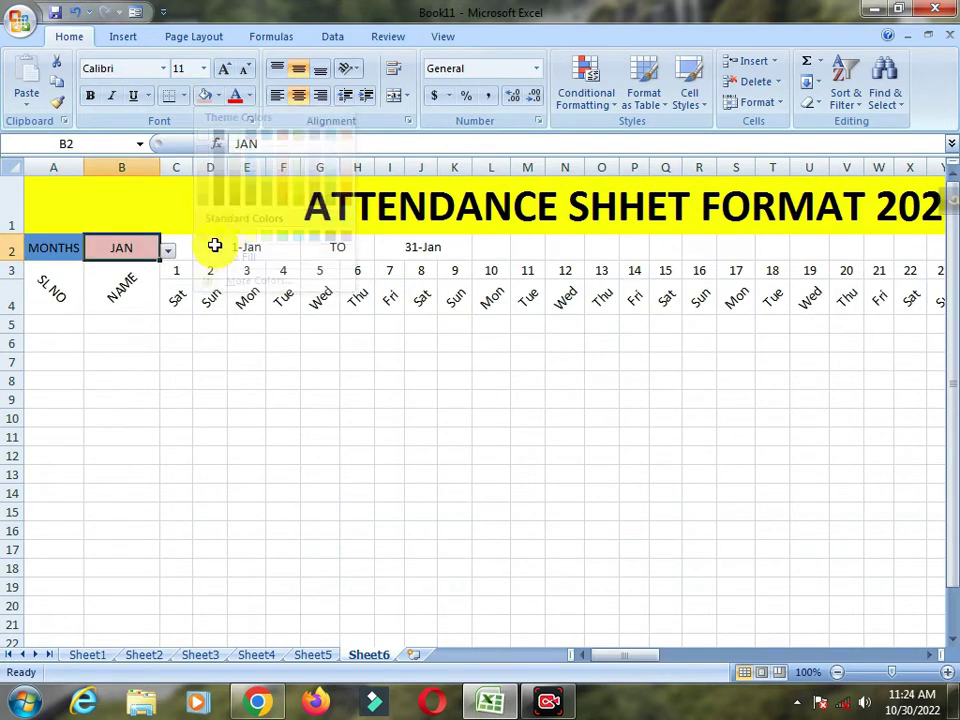
Give the start date cell D2 a light purple fill and white text.
click(214, 244)
click(250, 96)
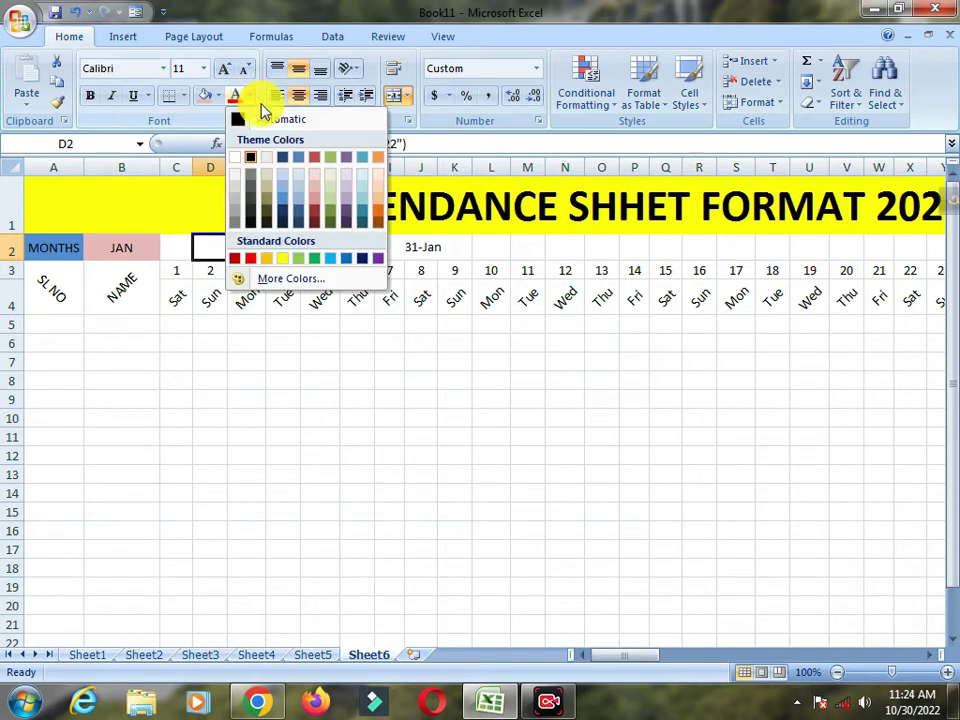
click(299, 183)
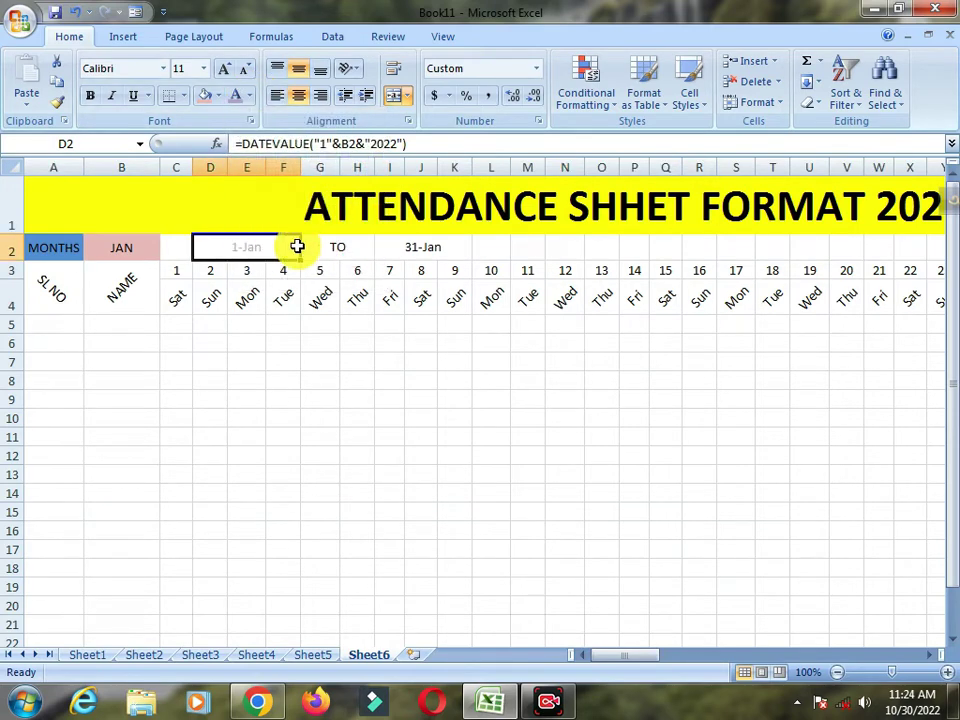
click(218, 97)
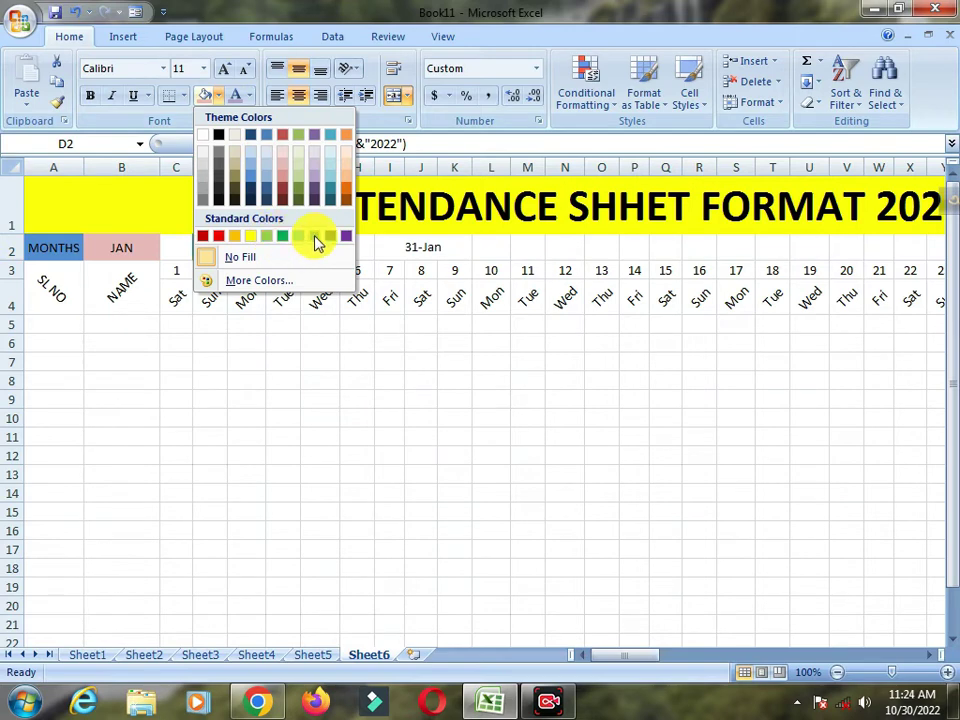
click(314, 180)
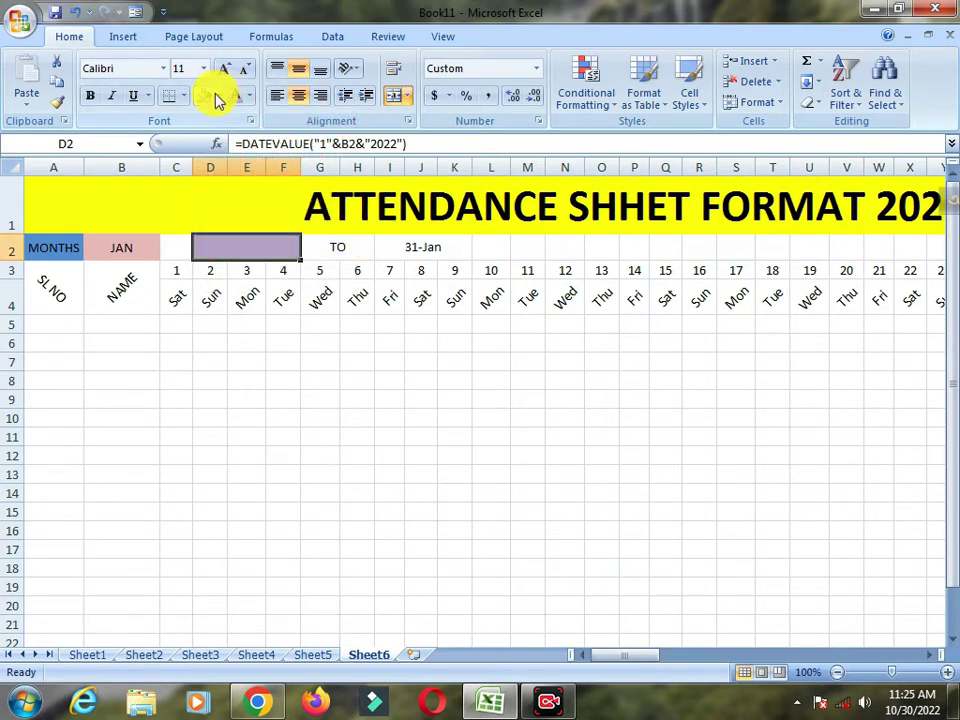
click(247, 96)
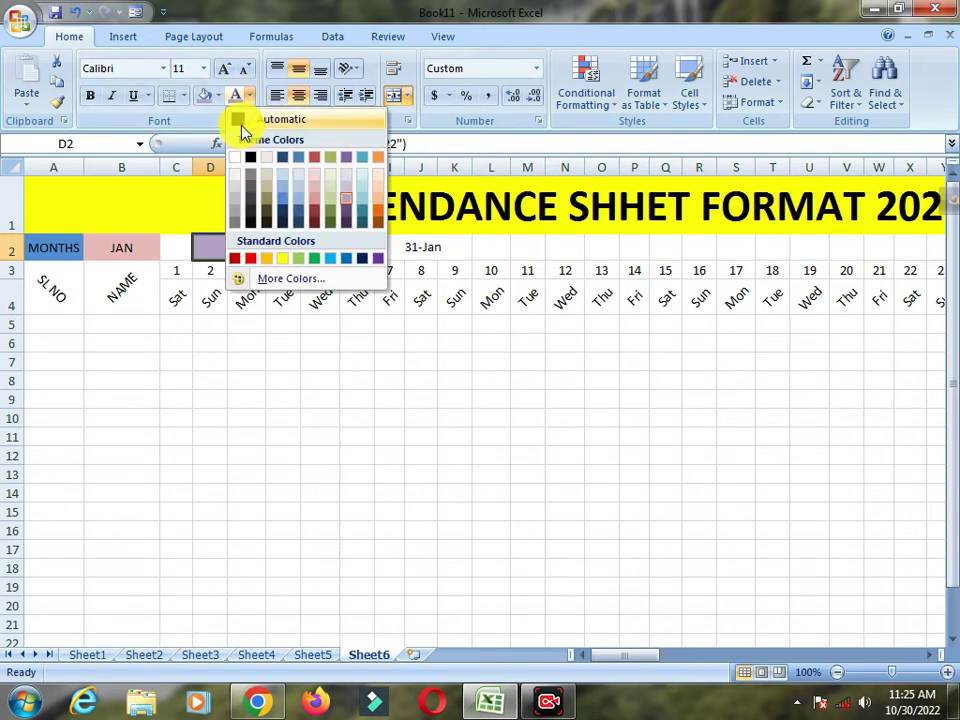
click(238, 160)
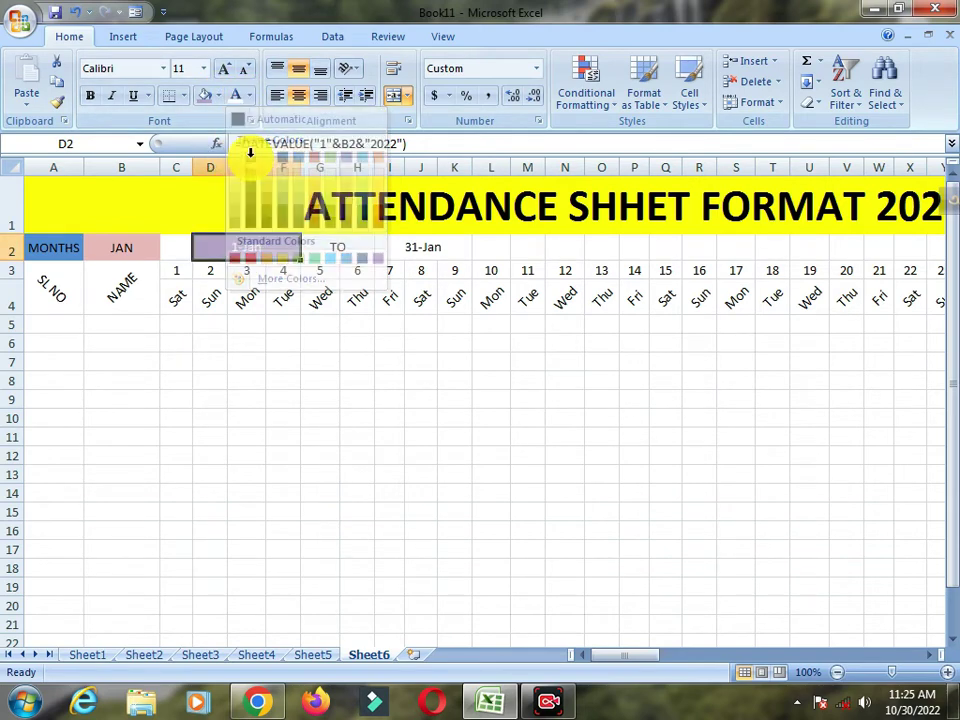
Color the TO text in G2 red and fill the end date cell I2 with dark aqua.
click(338, 250)
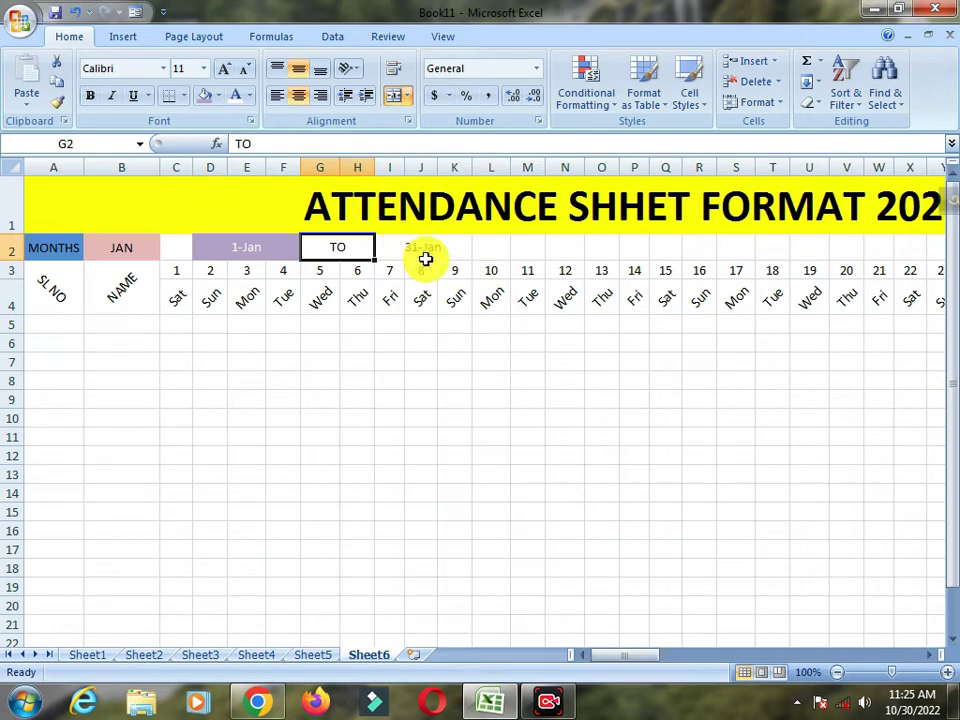
click(249, 96)
click(251, 259)
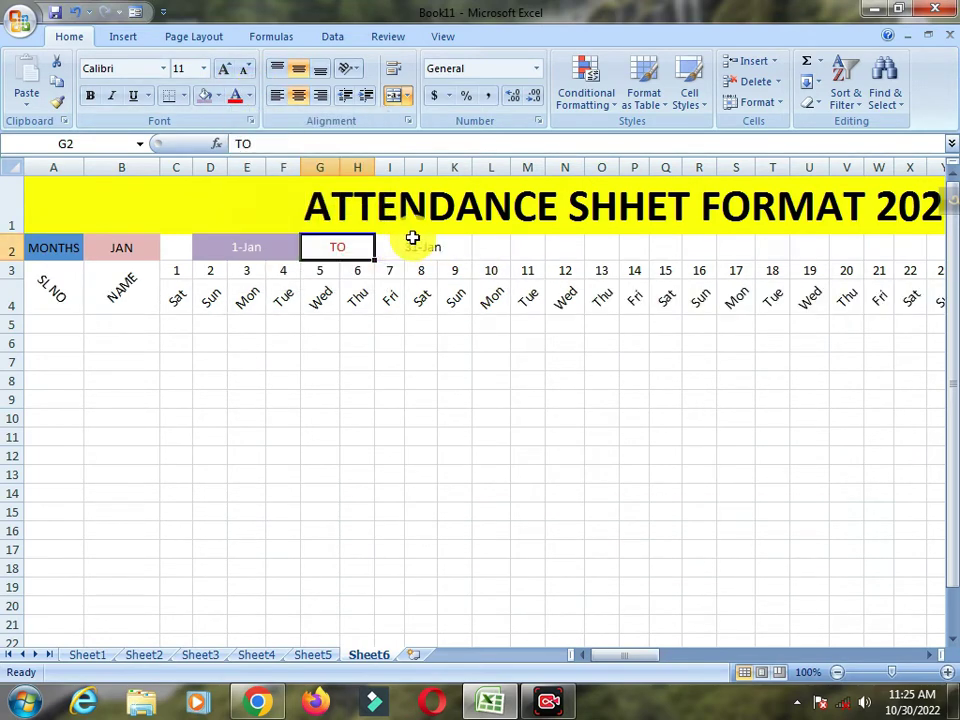
click(418, 247)
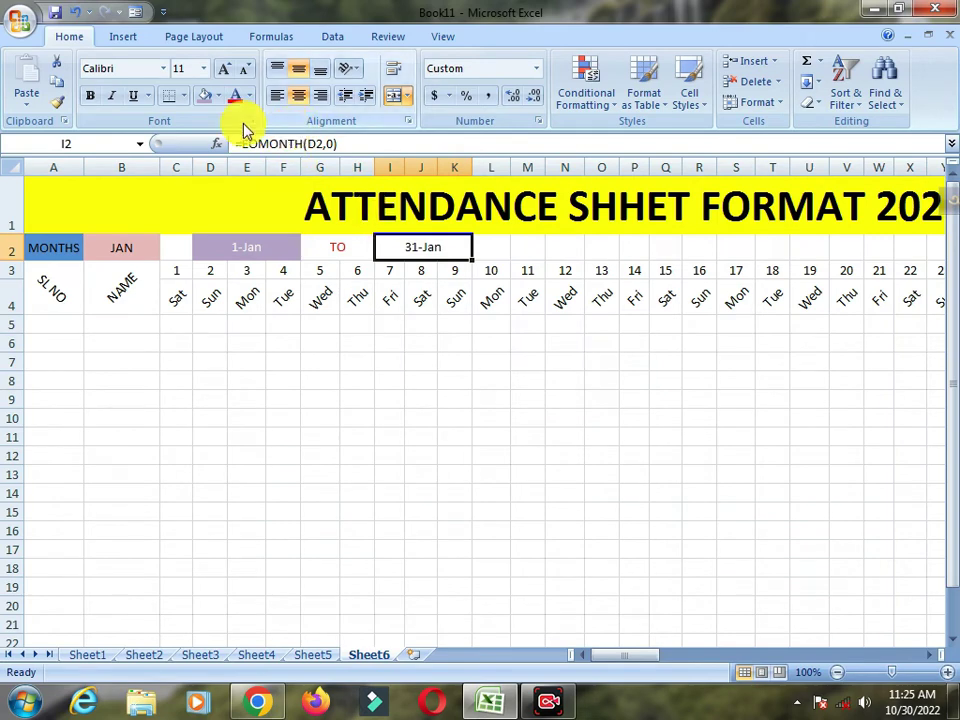
click(219, 96)
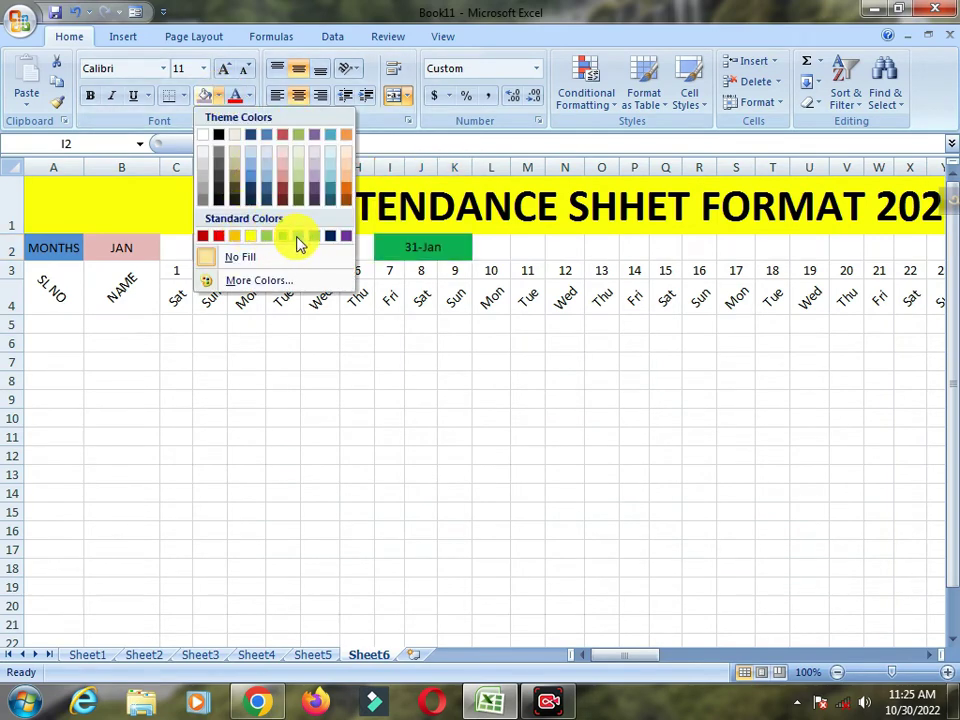
click(329, 192)
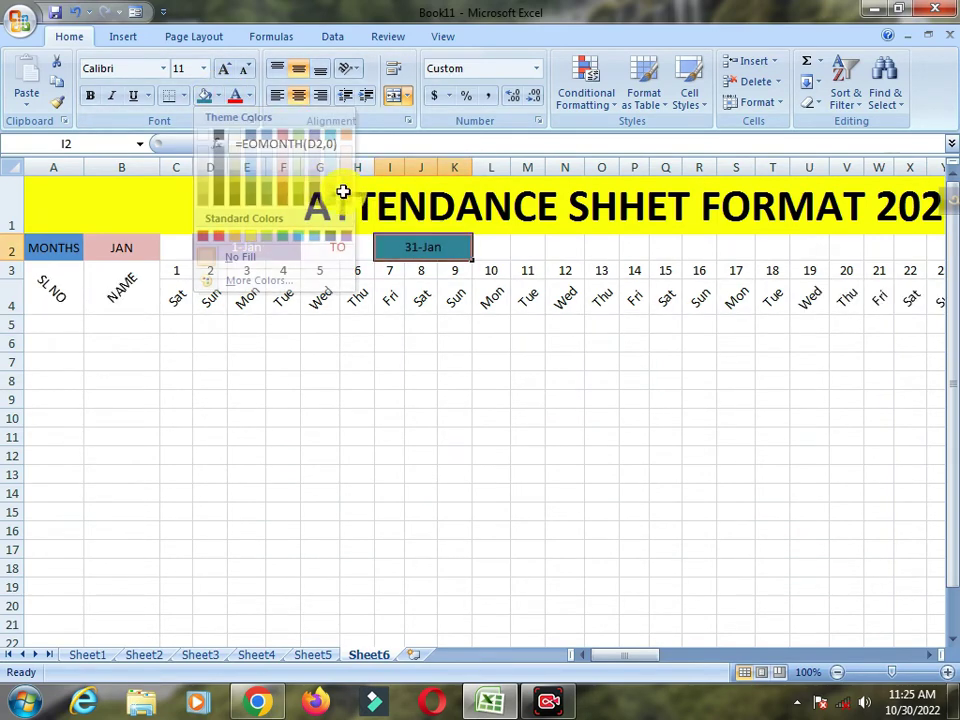
Fill the day number header cells C3:AG3 with blue.
click(519, 251)
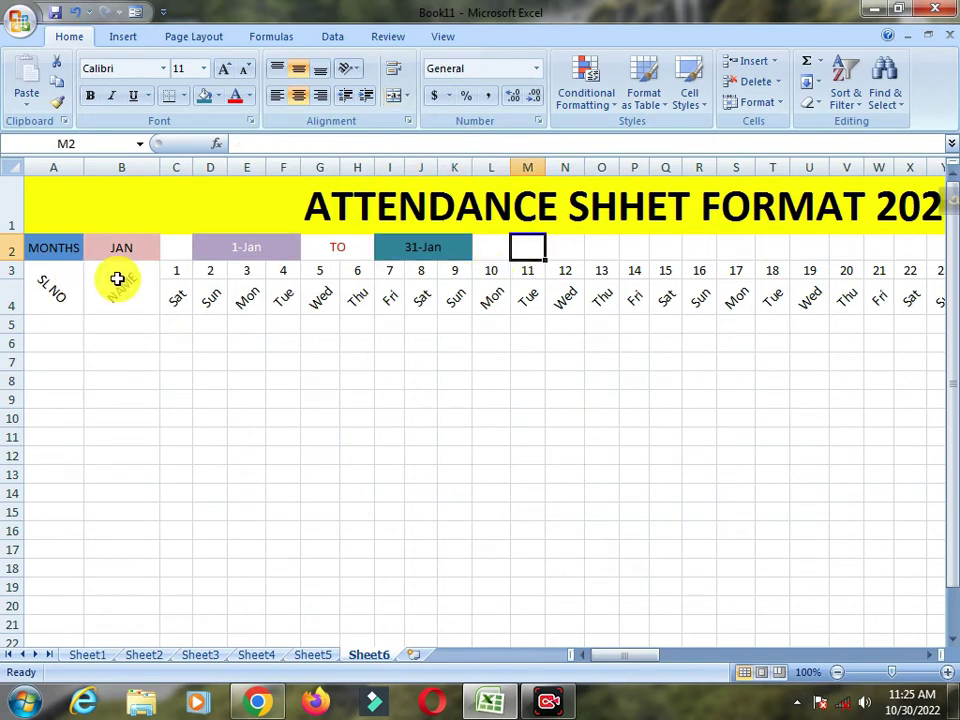
drag(180, 268, 920, 272)
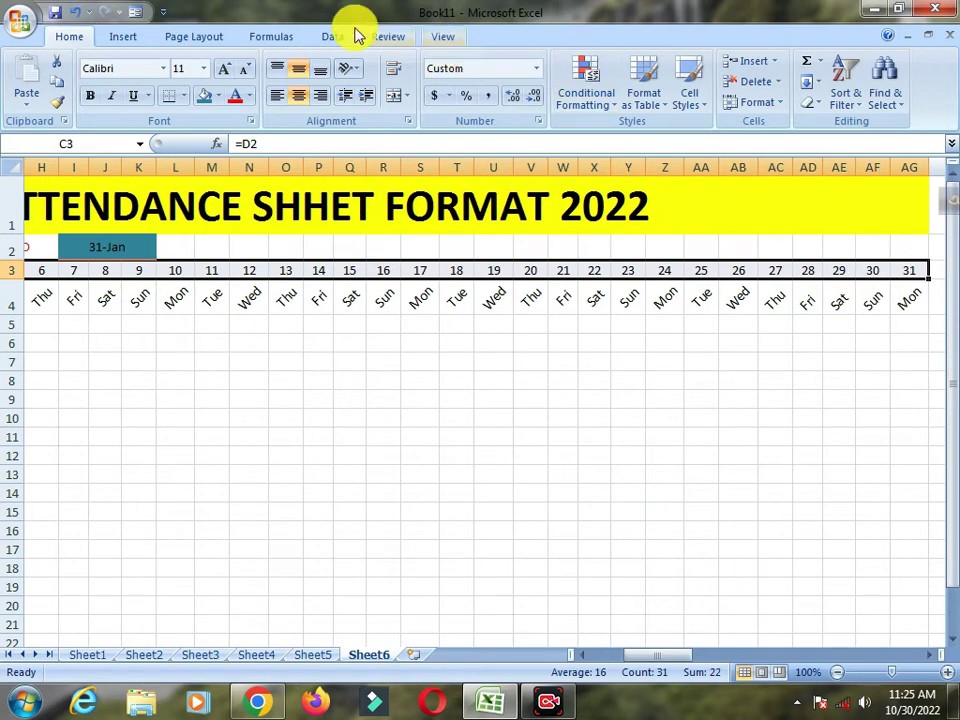
click(220, 95)
click(250, 180)
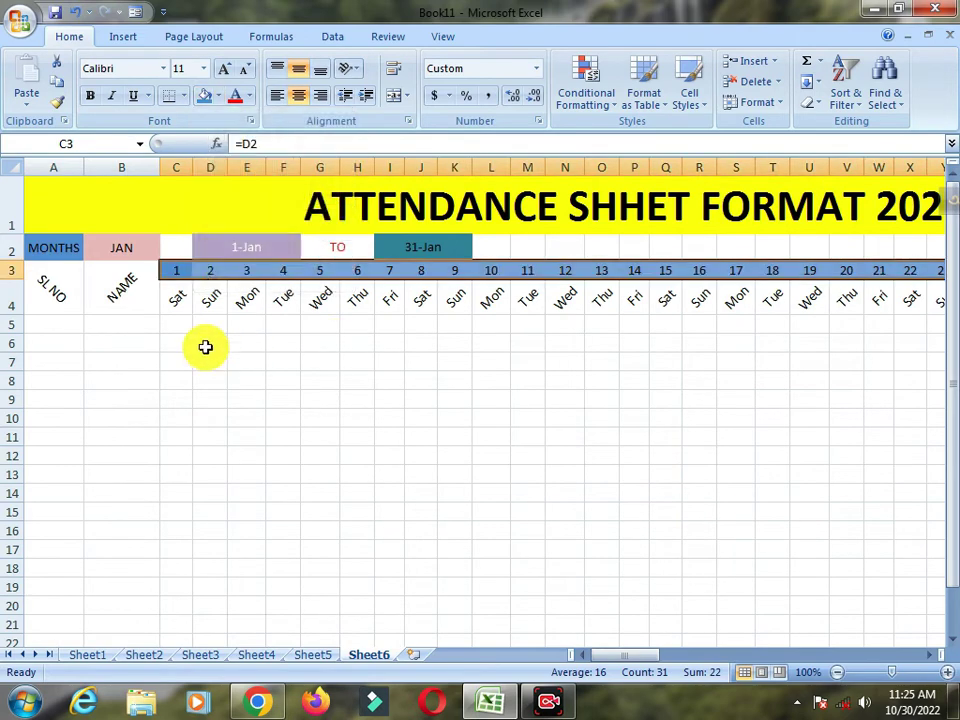
Fill the weekday header cells C4:AG4 with standard purple.
drag(184, 300, 849, 309)
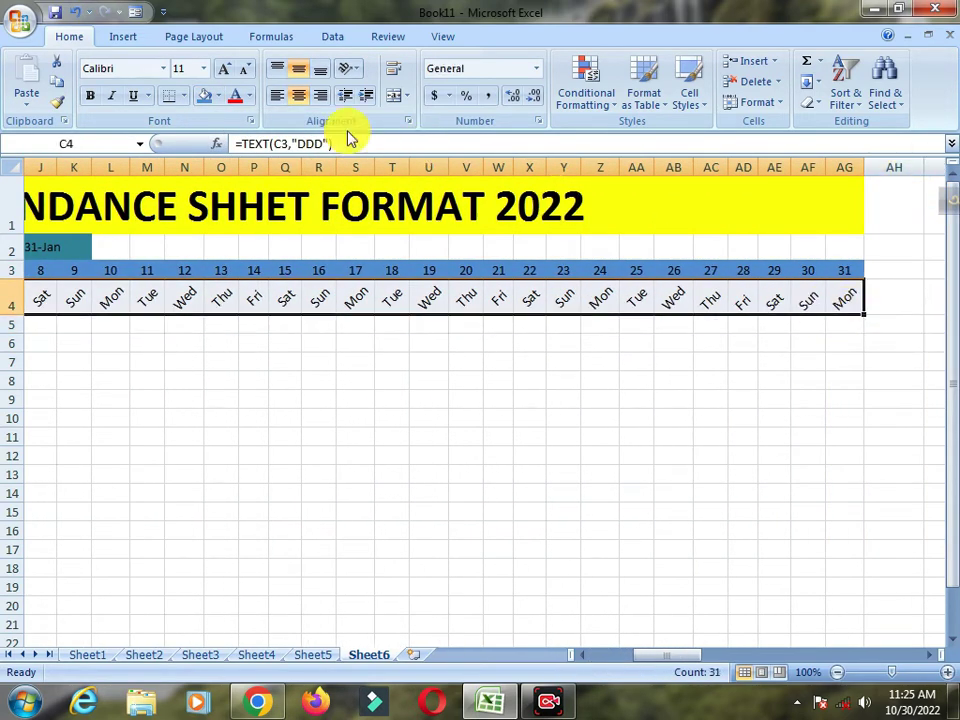
click(217, 97)
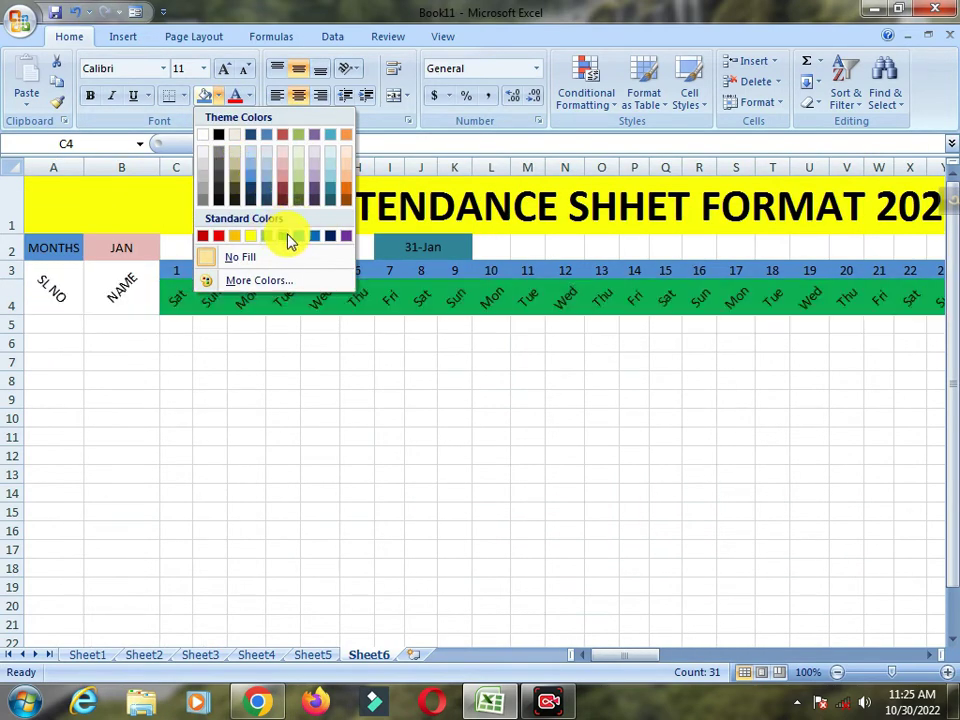
click(347, 239)
click(608, 452)
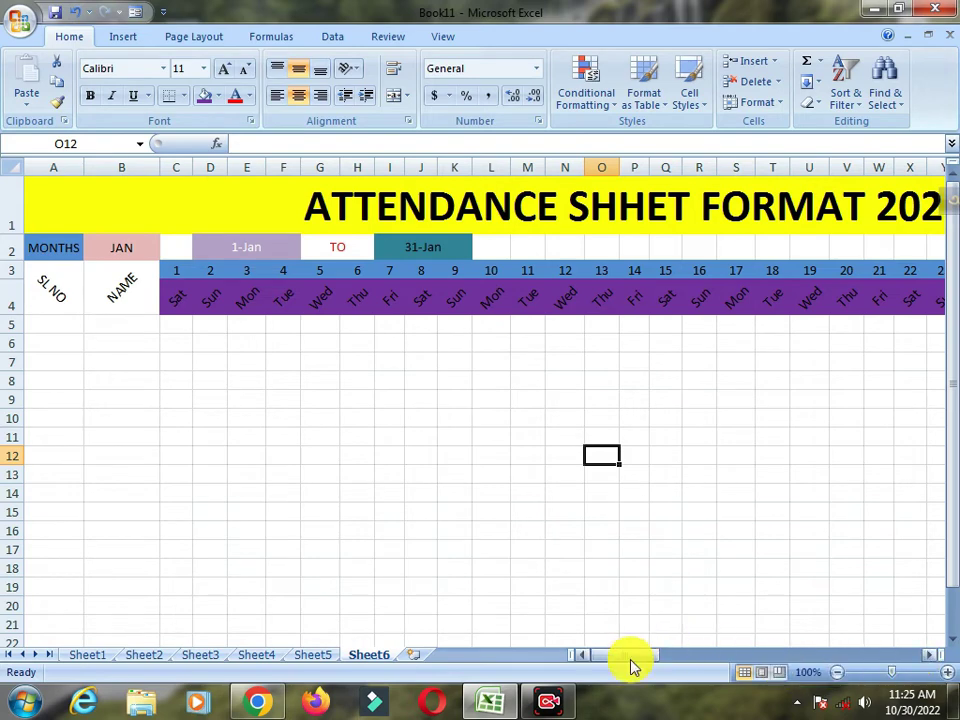
Fill the merged NAME header cell B3 with light blue.
click(837, 673)
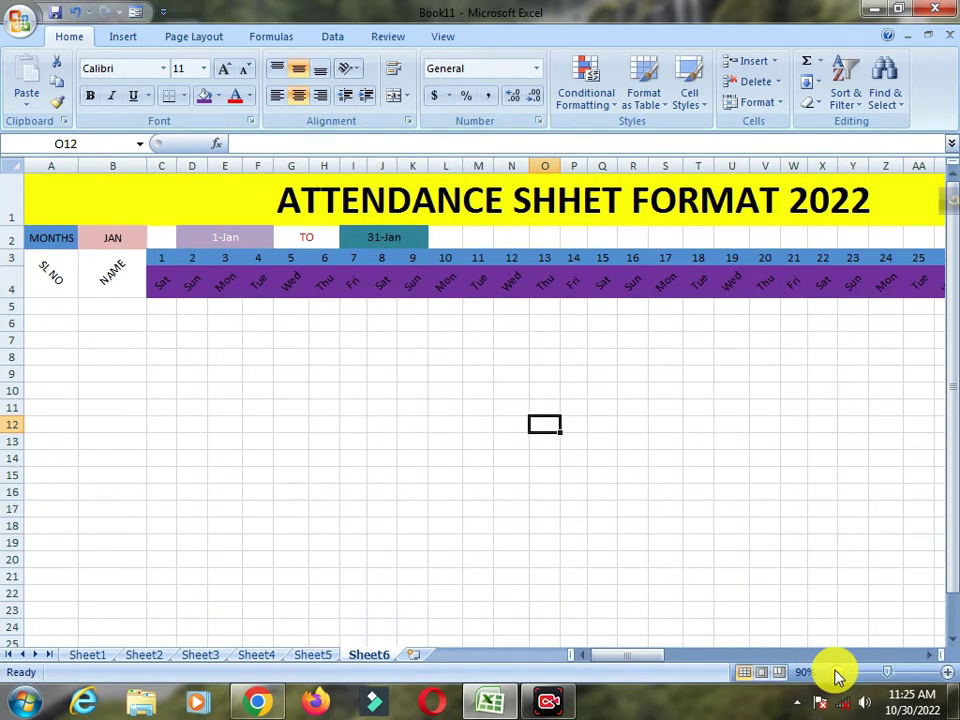
click(837, 673)
click(837, 673)
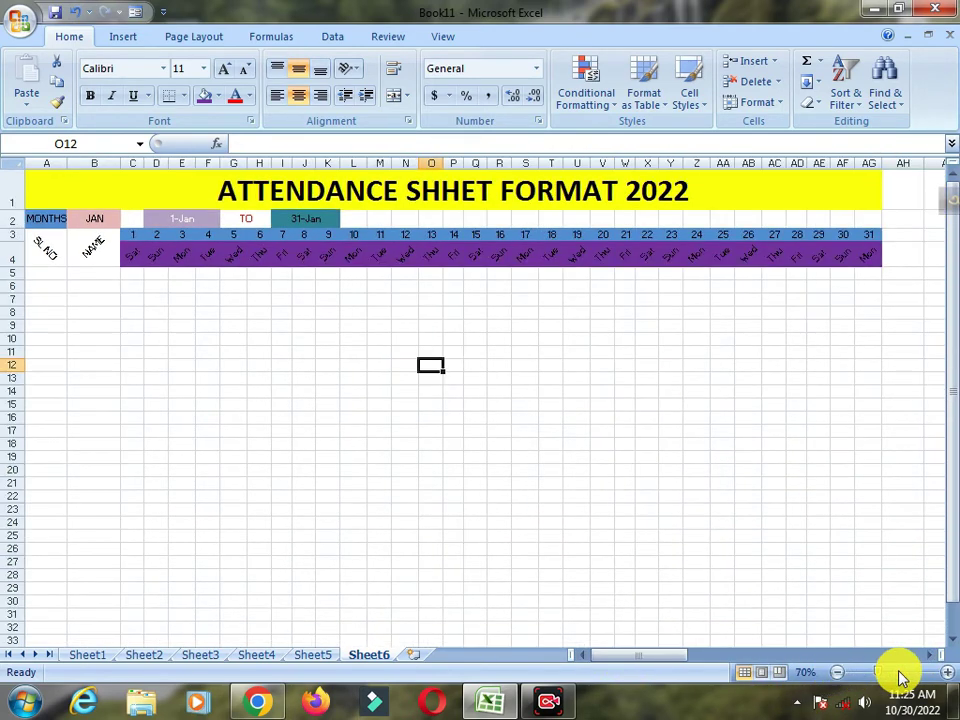
click(948, 673)
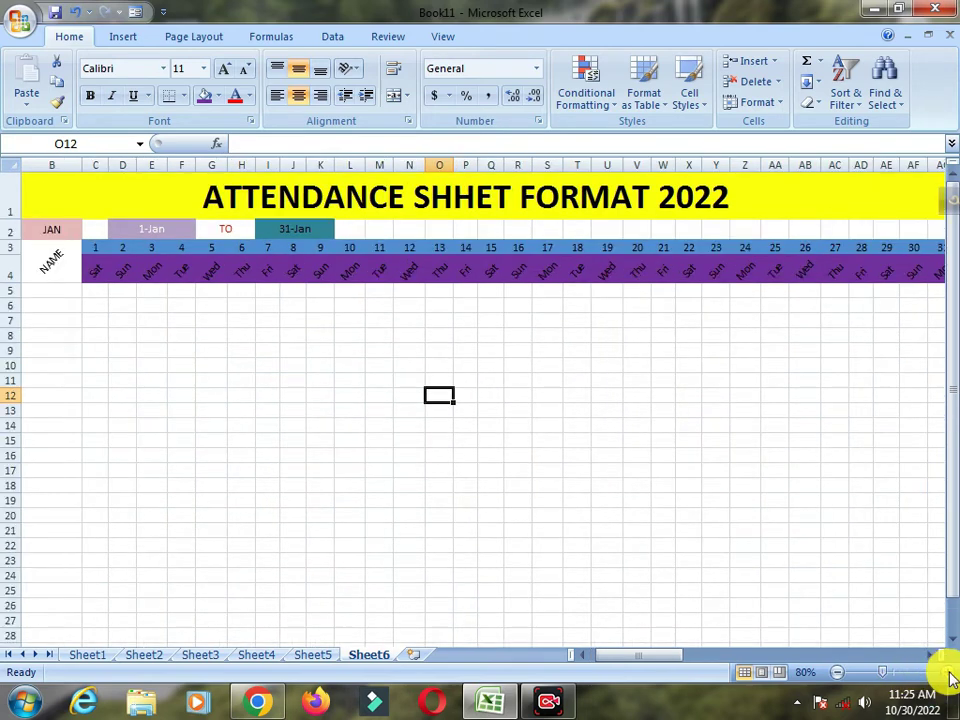
click(66, 268)
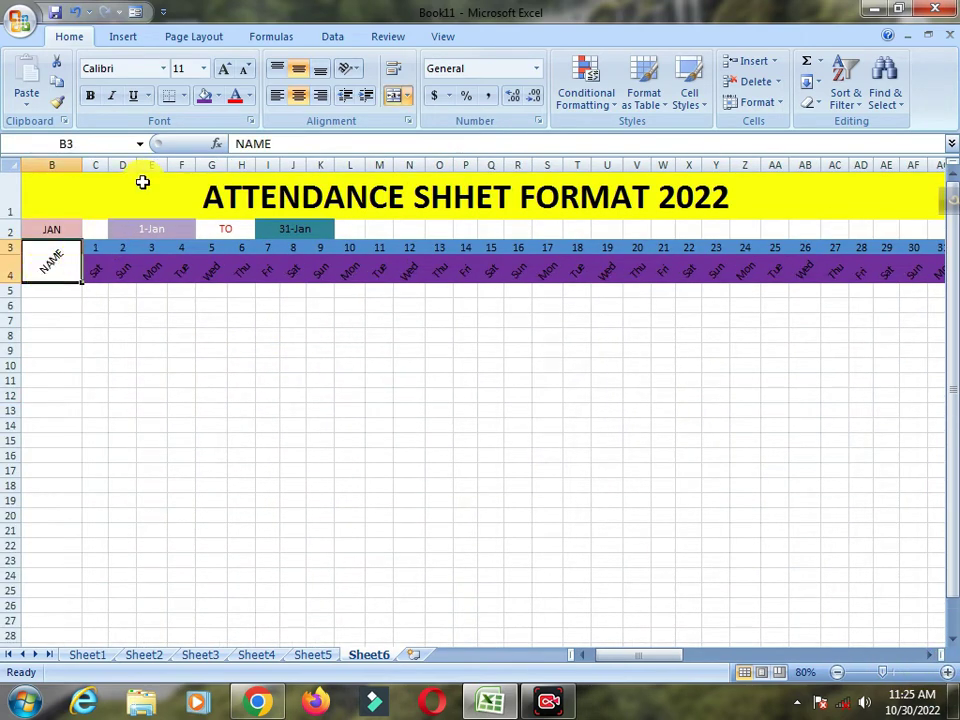
click(217, 97)
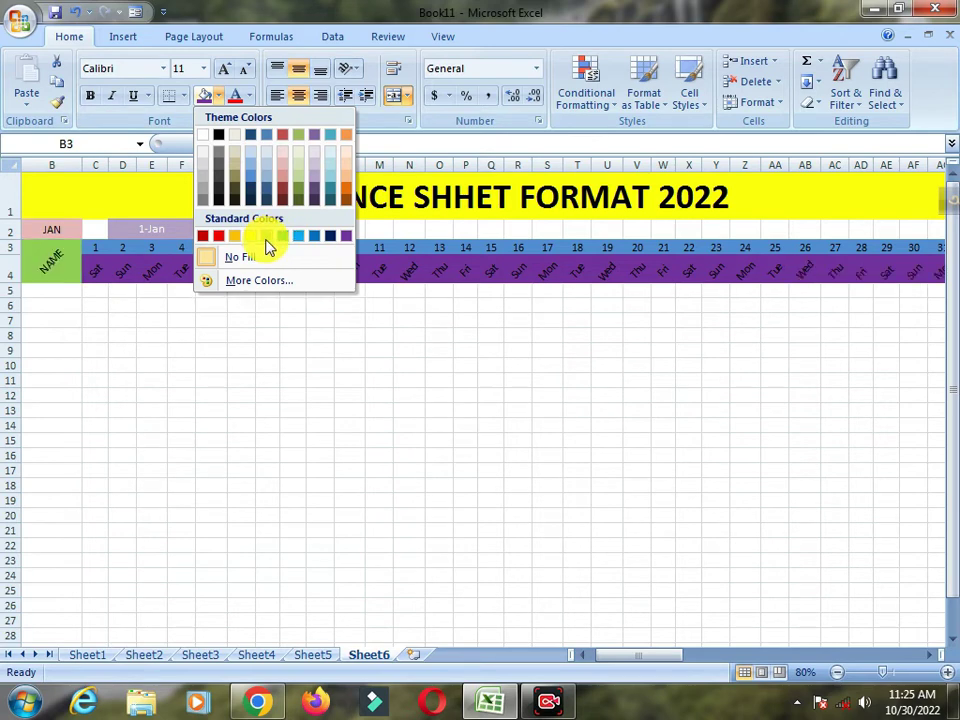
click(265, 237)
click(219, 96)
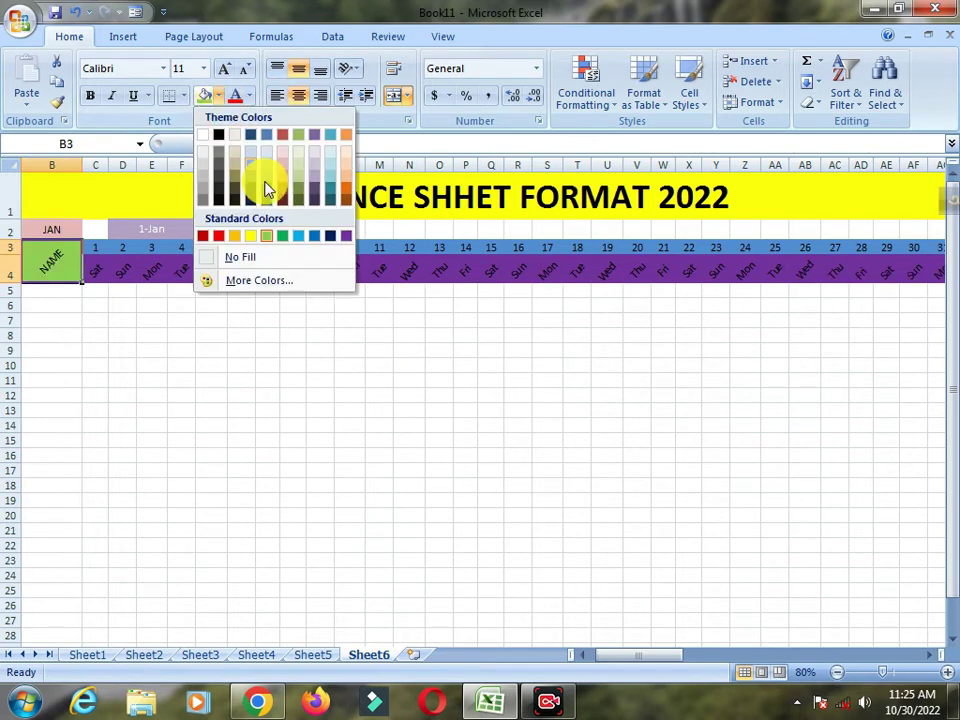
click(301, 245)
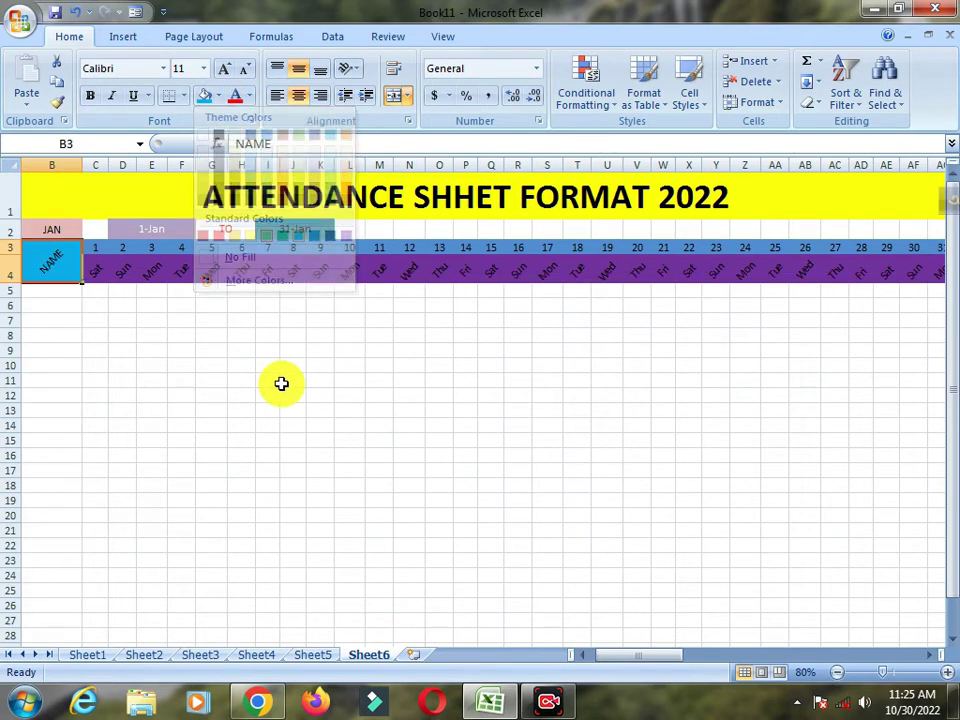
click(208, 352)
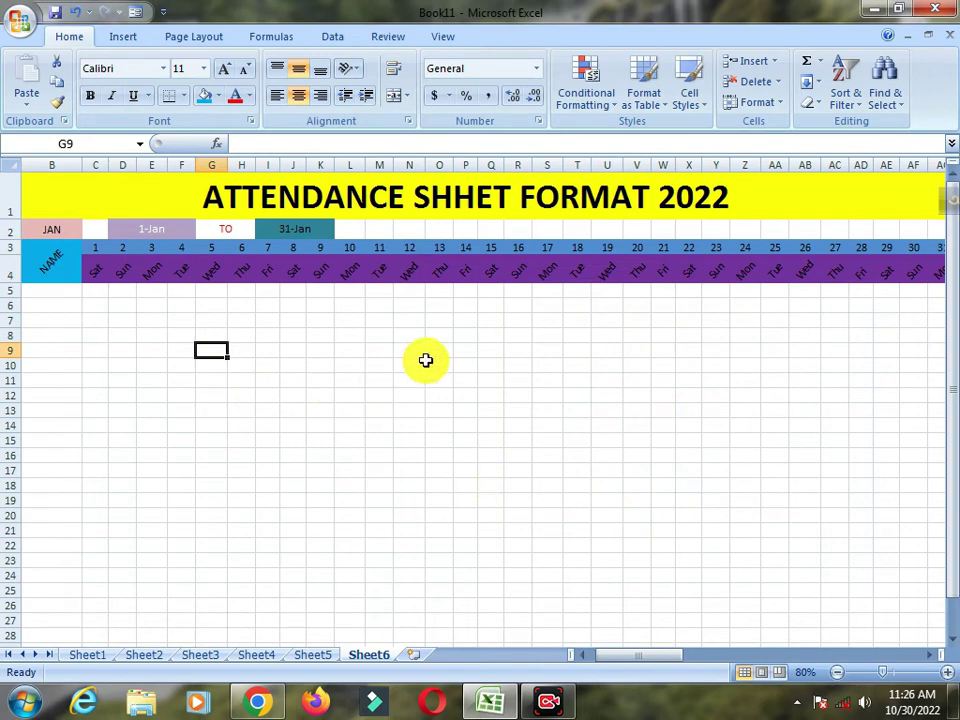
Make the NAME header and all day number and weekday headers through column AG bold.
scroll(118, 279, down, 1)
scroll(190, 310, up, 1)
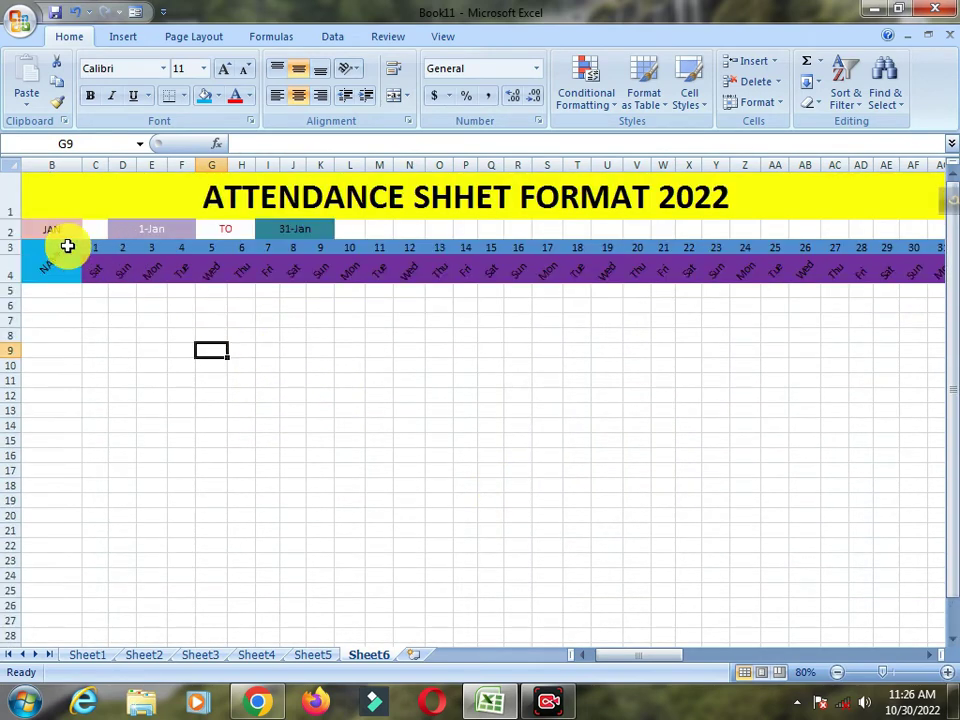
drag(54, 259, 860, 277)
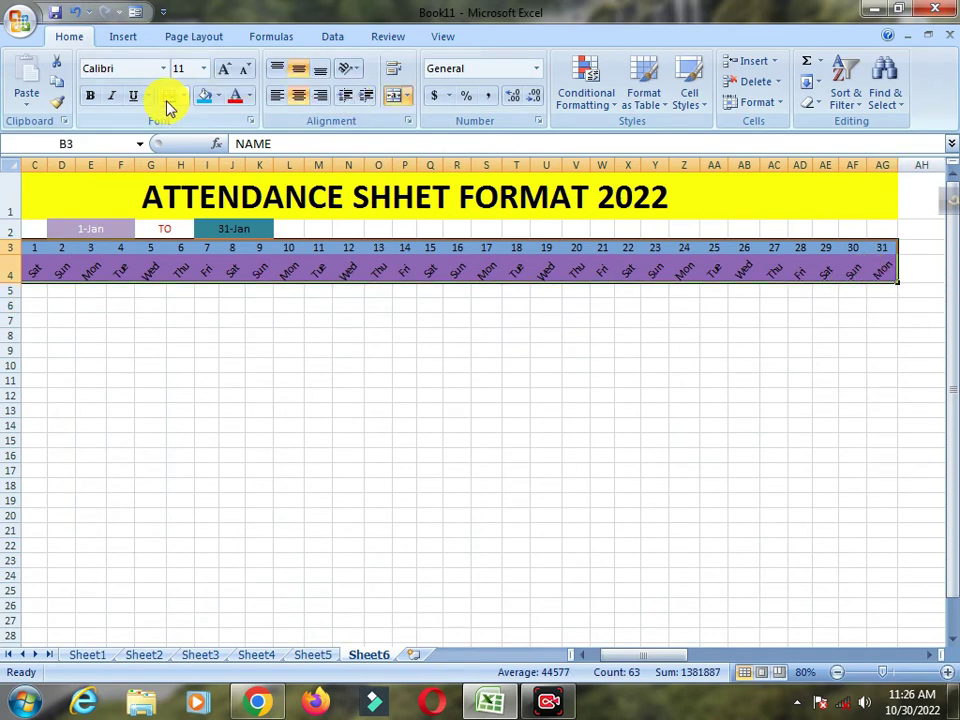
click(89, 97)
click(312, 400)
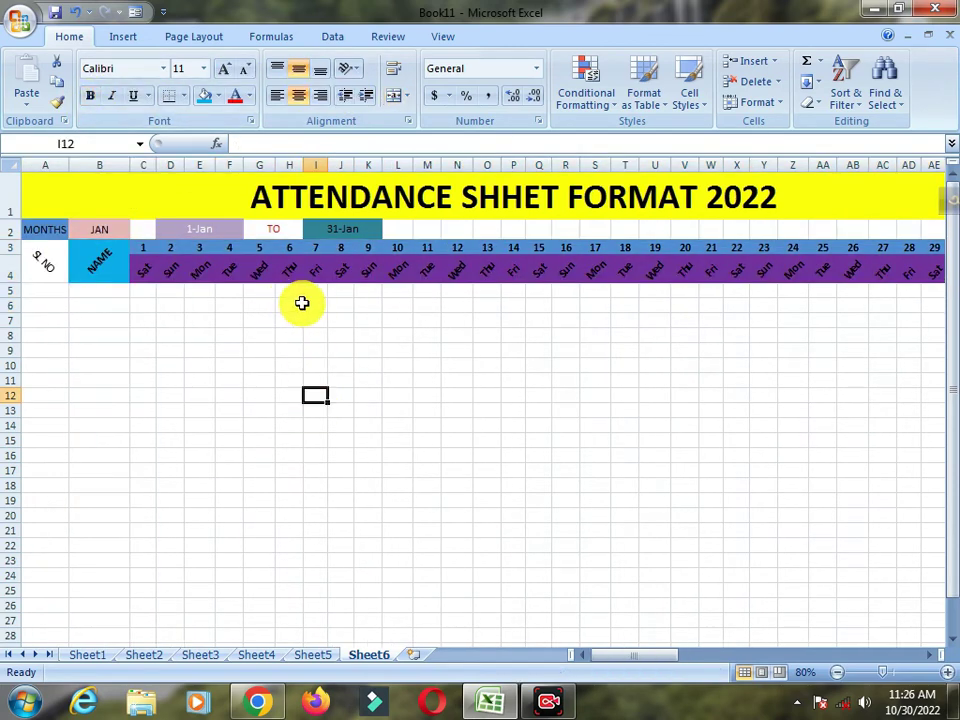
Make the MONTHS label, the month cell B2, the start date D2 and the end date I2 bold.
click(50, 228)
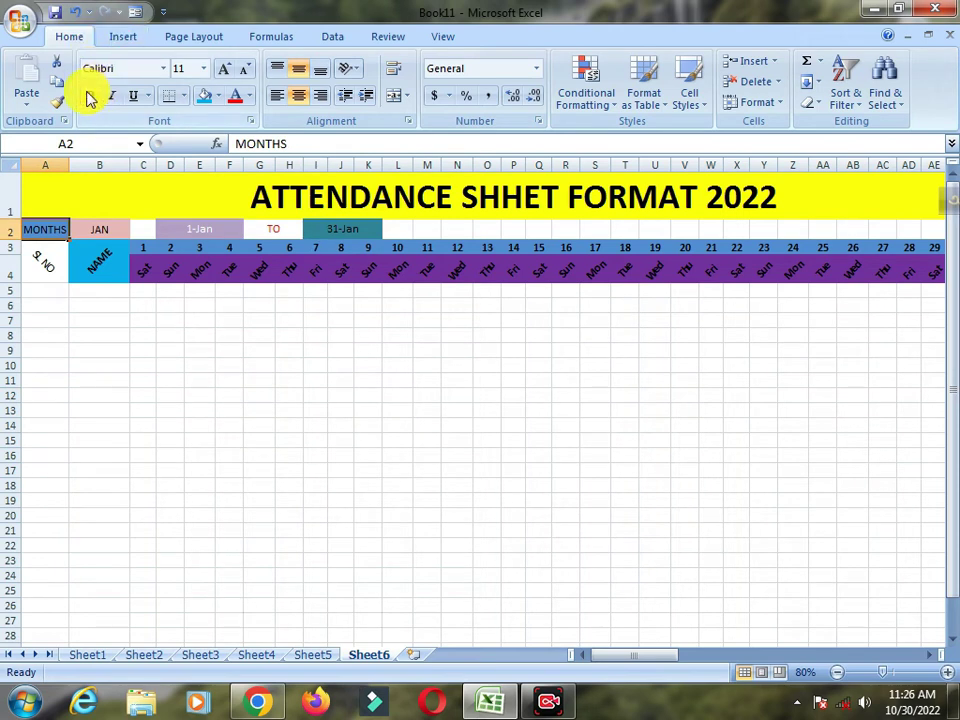
click(100, 228)
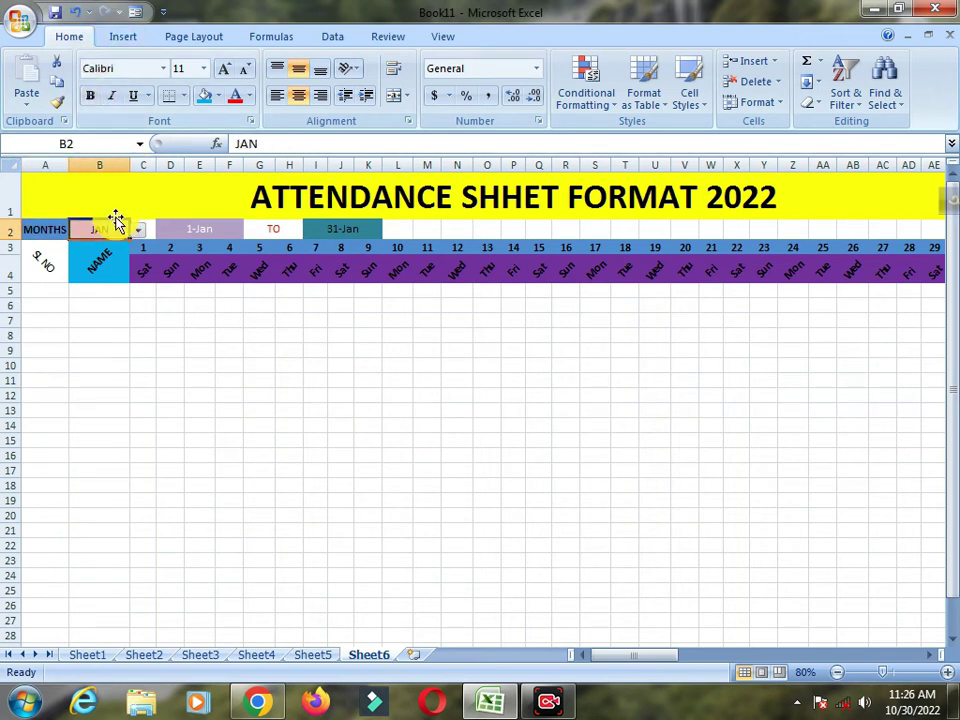
click(207, 231)
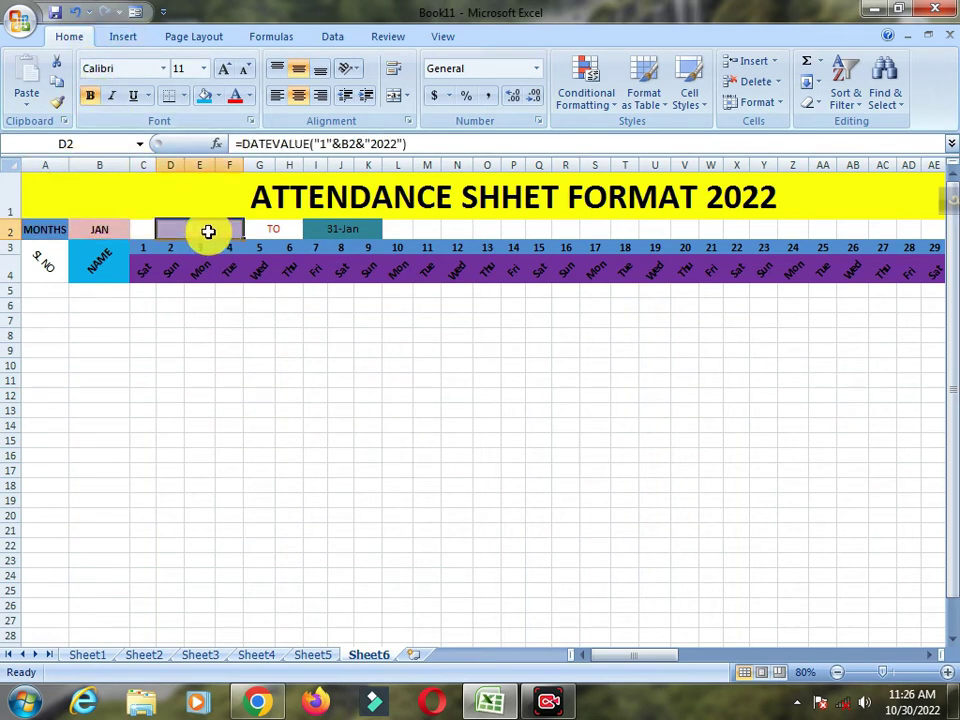
click(343, 232)
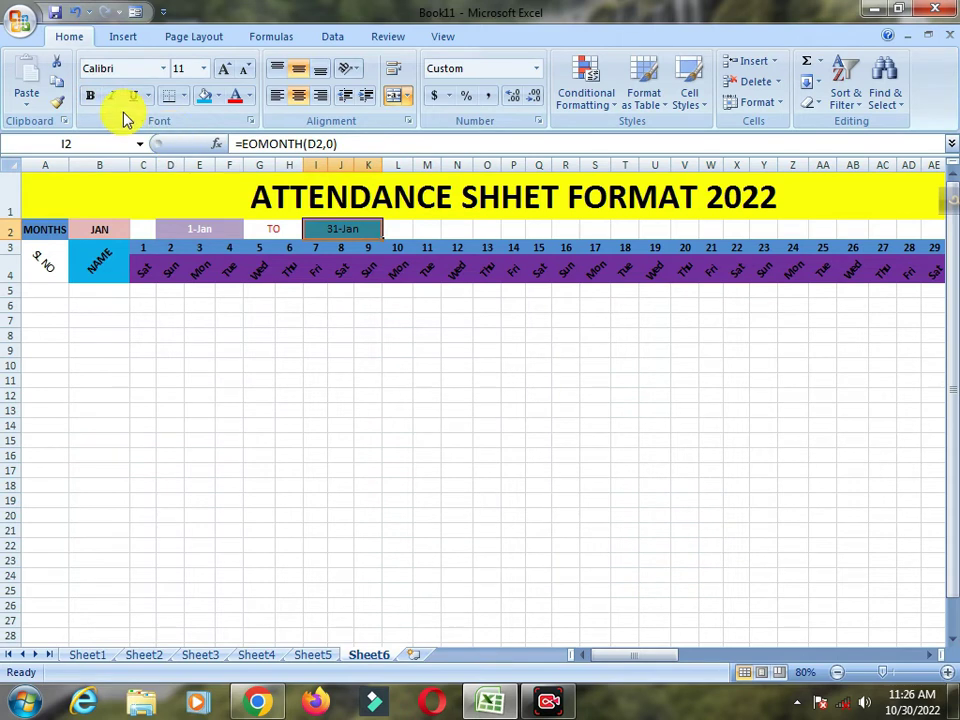
click(336, 394)
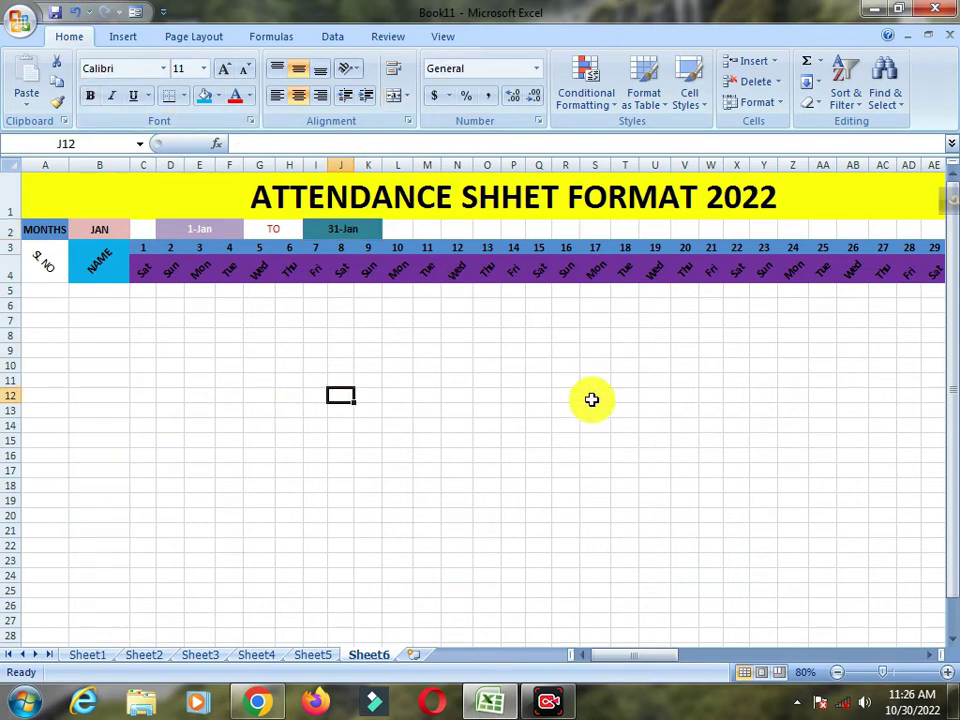
Enter 2354 as the first serial number in cell A5.
click(47, 294)
text(235)
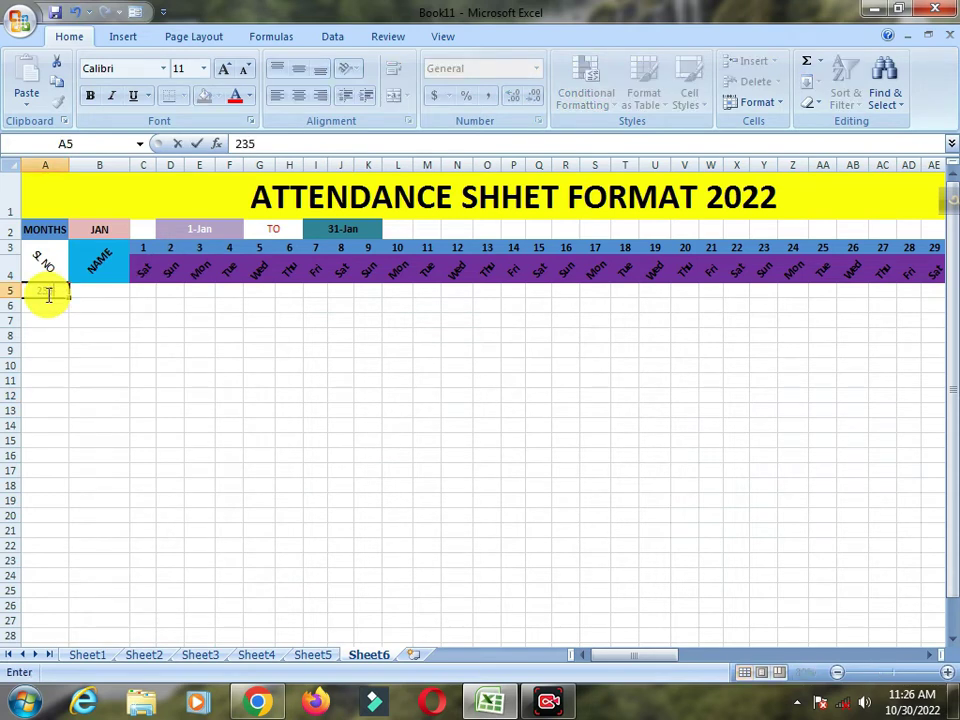
text(4)
click(118, 294)
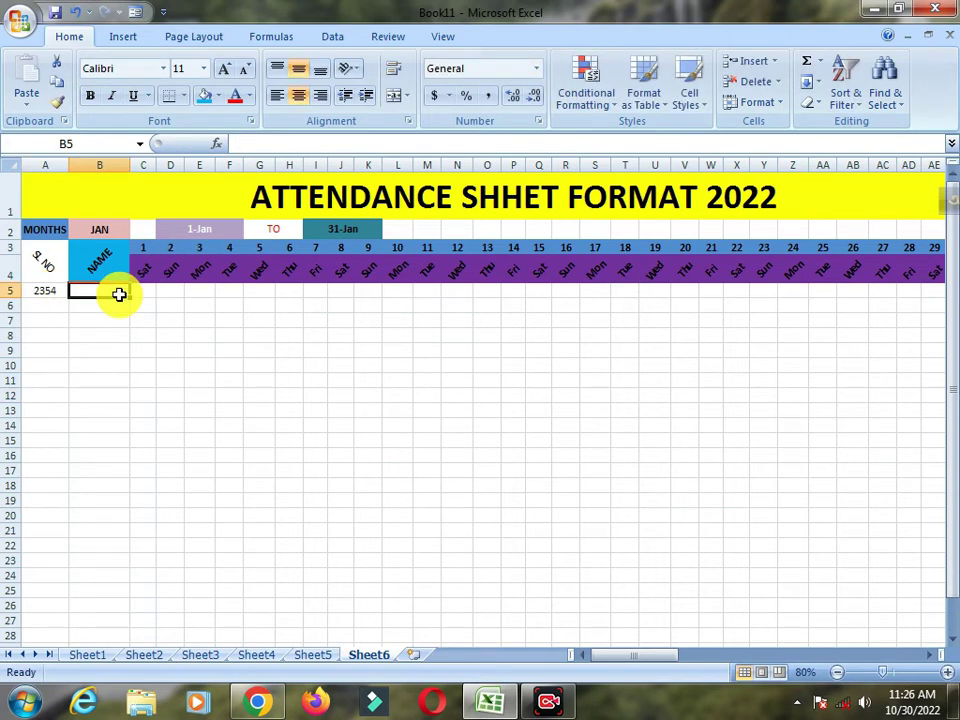
Widen the NAME column B and enter the employee's name in cell B5.
drag(130, 165, 161, 167)
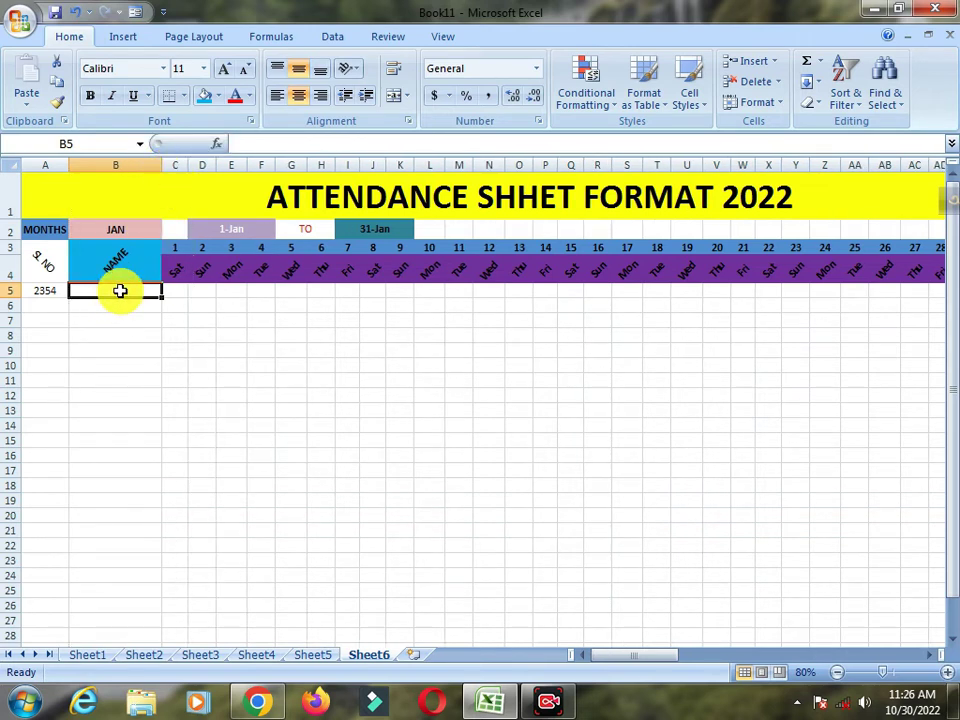
text(MONI)
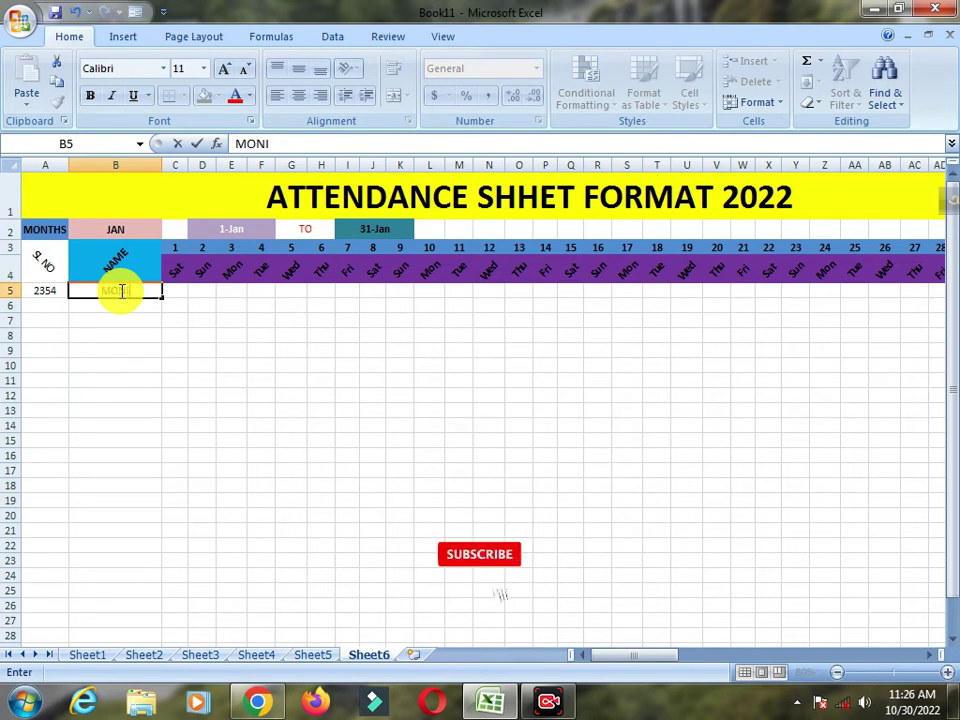
text(RUL)
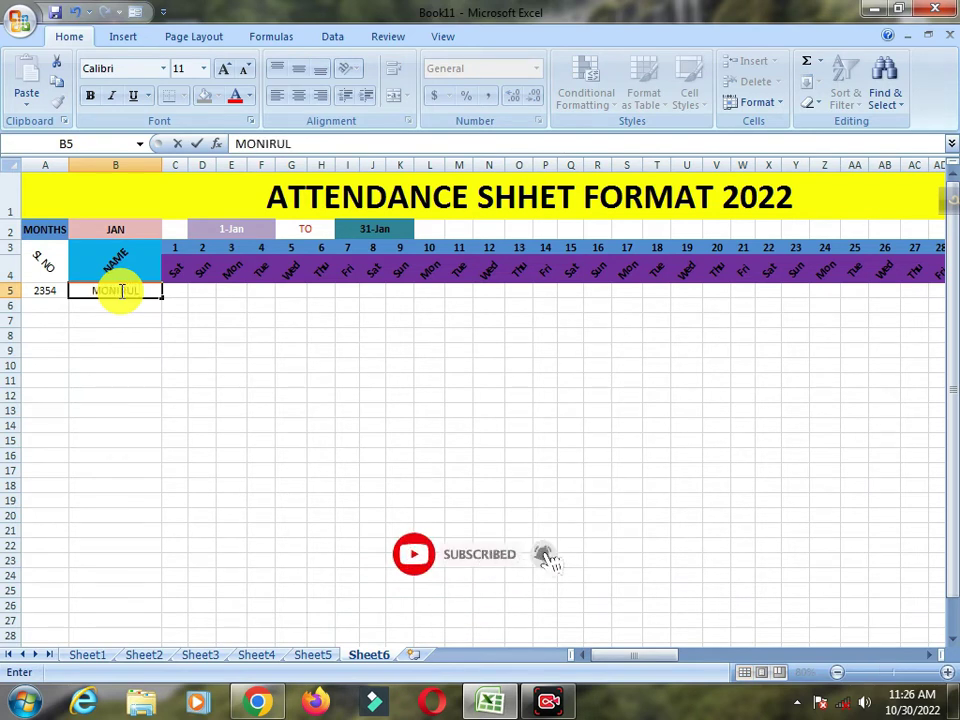
click(170, 289)
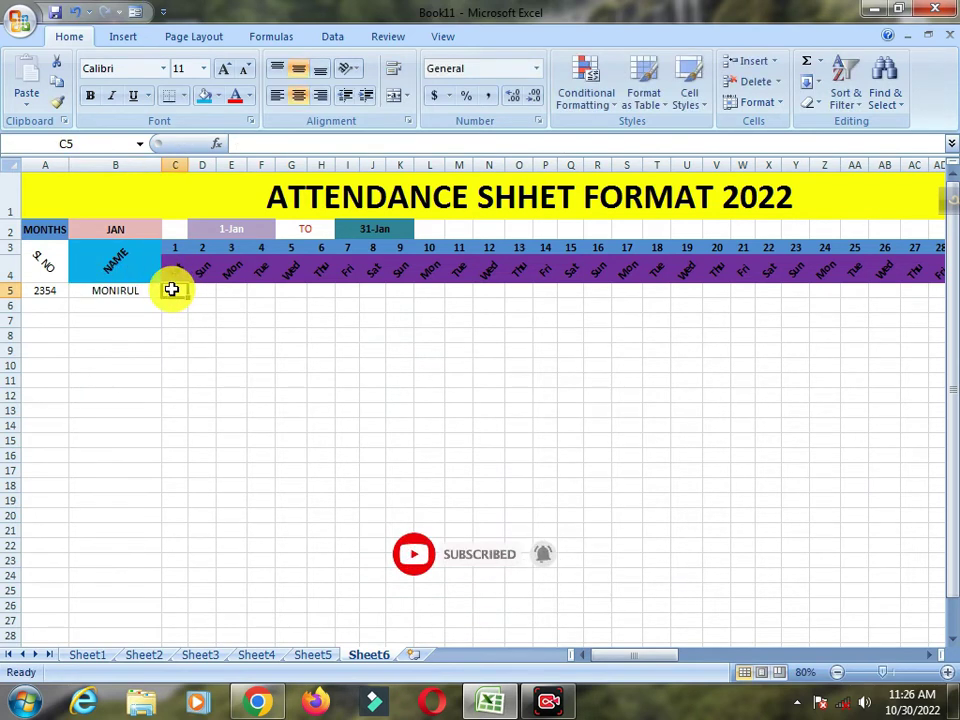
Fill the merged SL NO header cell with dark purple.
click(207, 366)
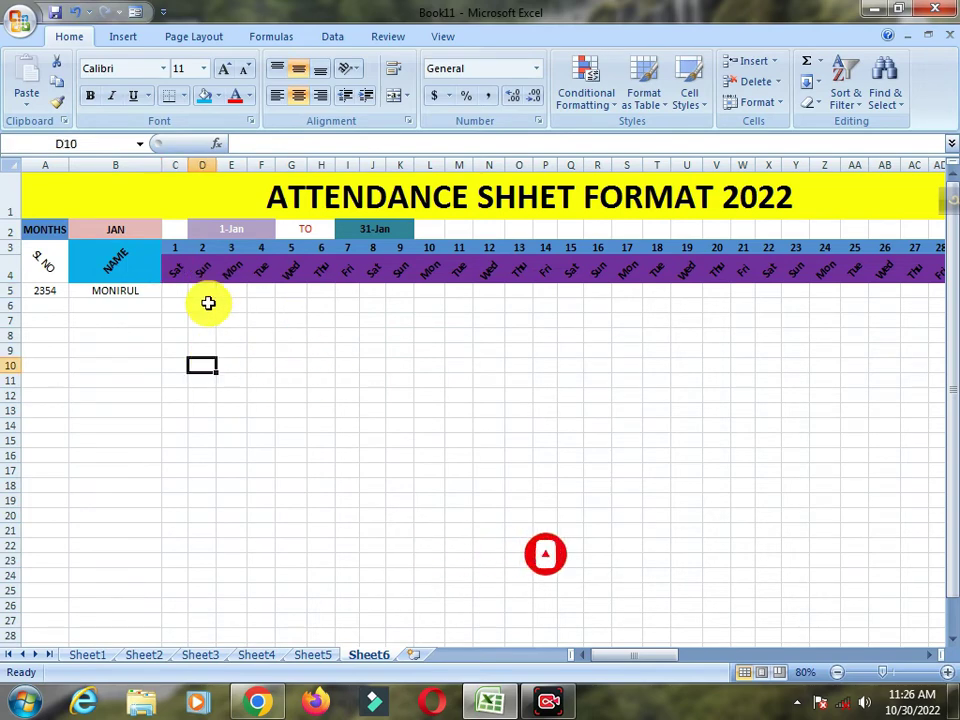
click(199, 289)
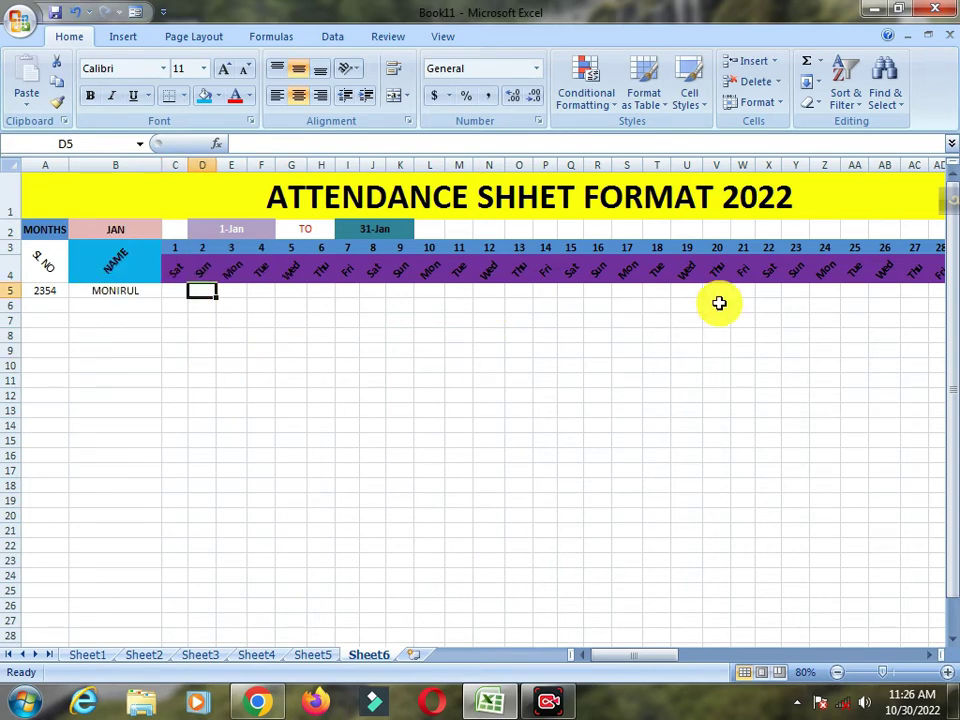
mouse_move(632, 657)
mouse_down()
mouse_move(663, 657)
mouse_move(613, 657)
mouse_up()
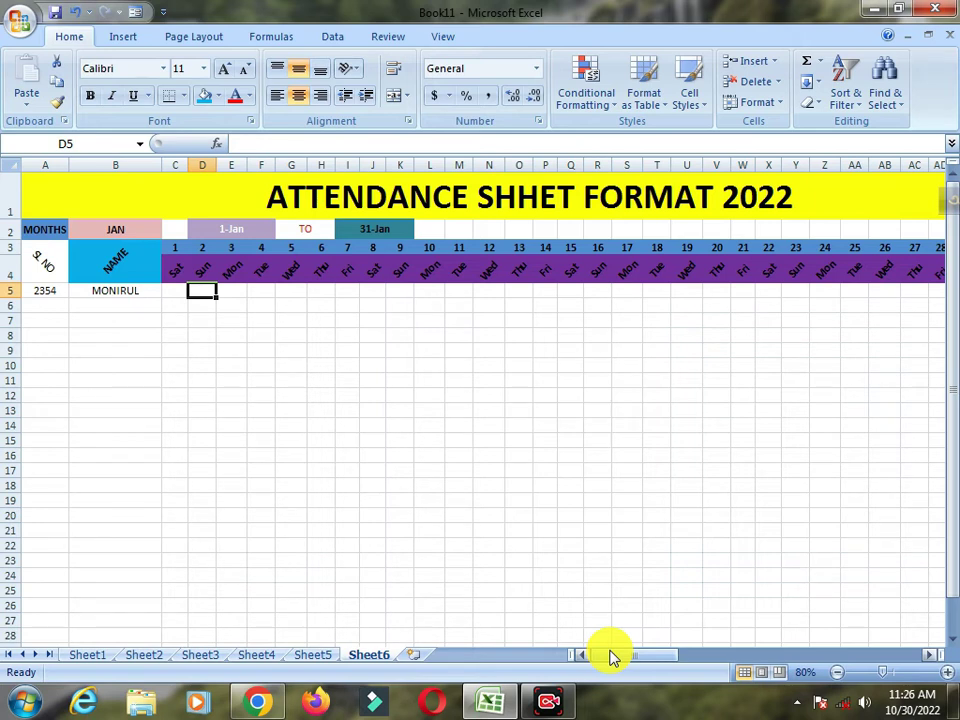
click(261, 365)
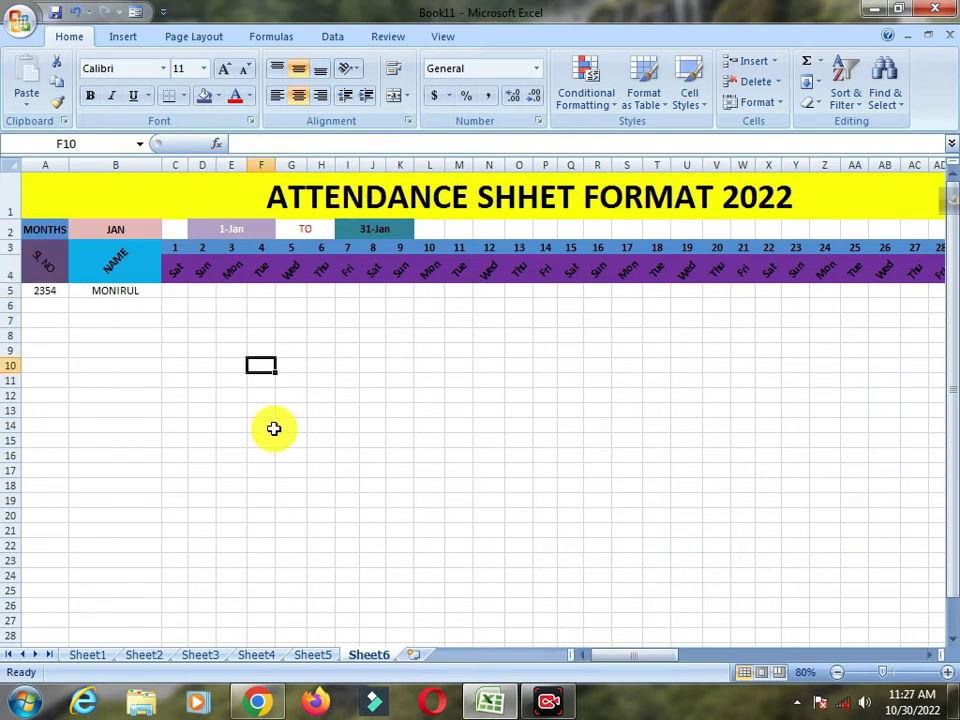
click(201, 268)
click(201, 292)
click(204, 262)
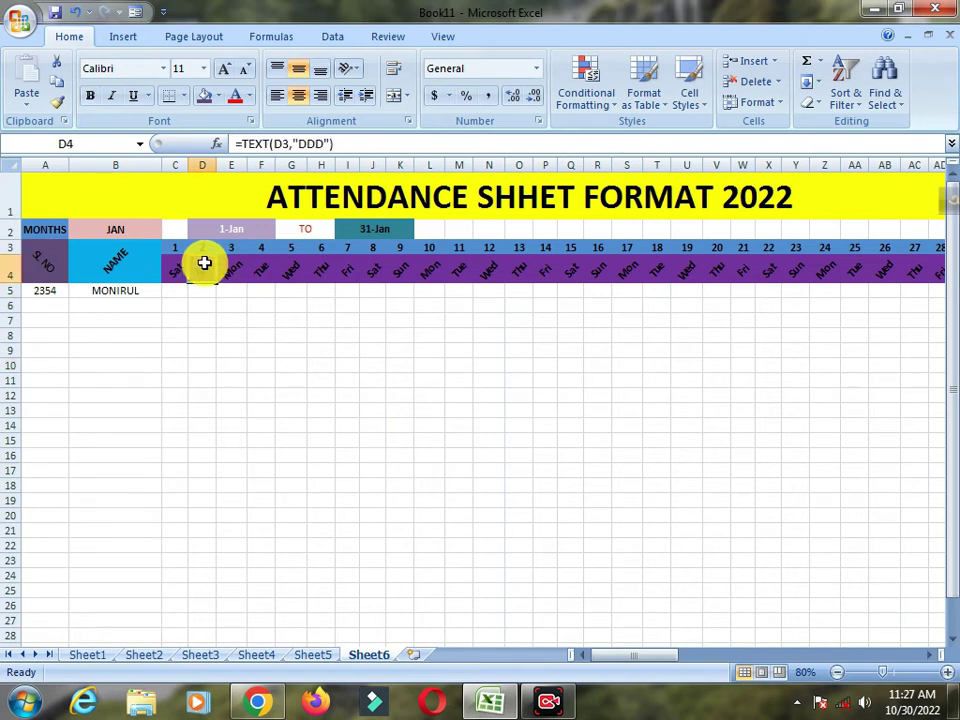
click(199, 292)
Start a formula-based conditional formatting rule for cell C5 with the formula =C$4="SUN".
click(170, 291)
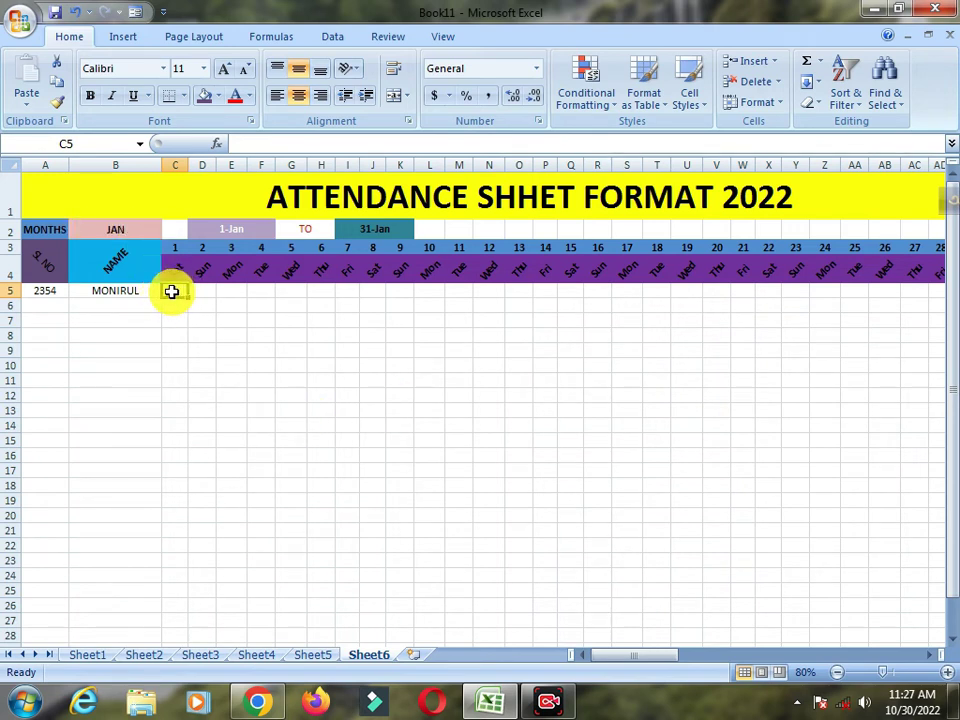
click(588, 100)
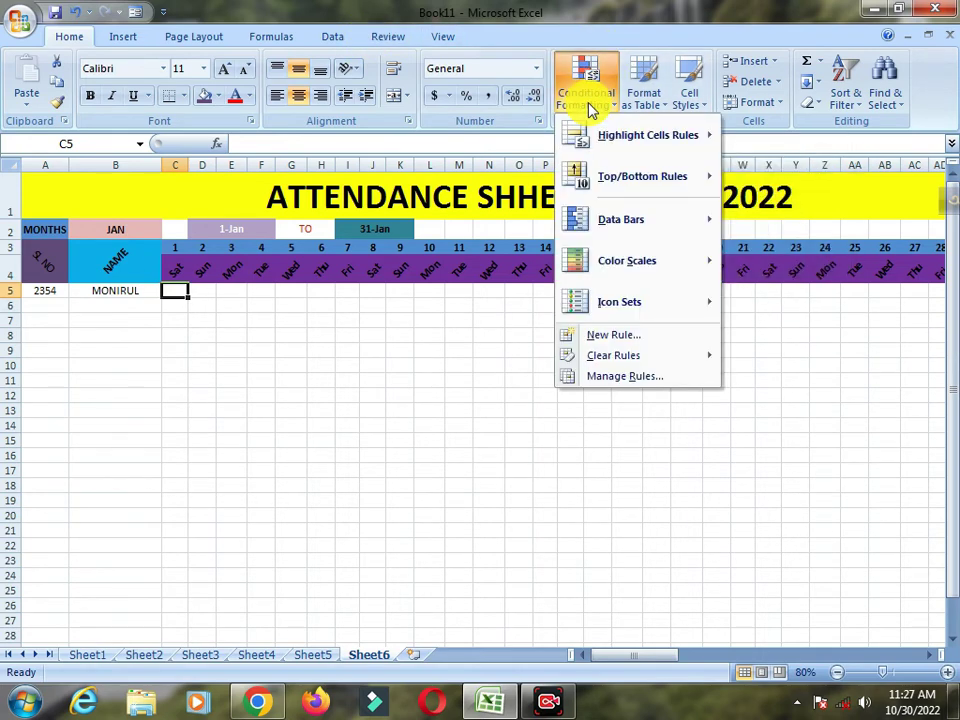
click(617, 340)
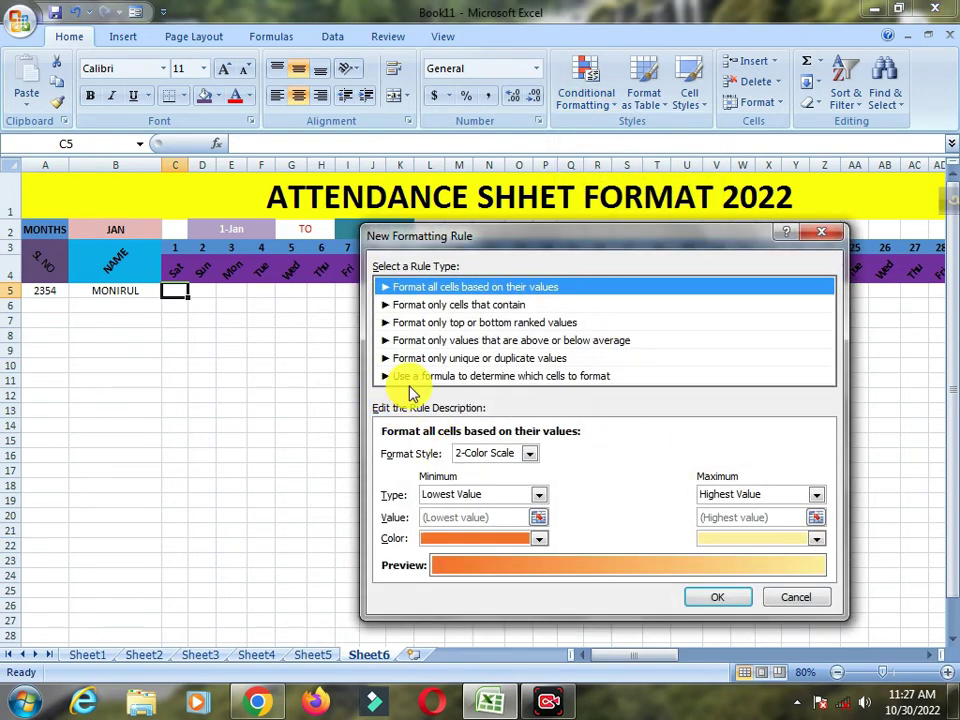
click(570, 378)
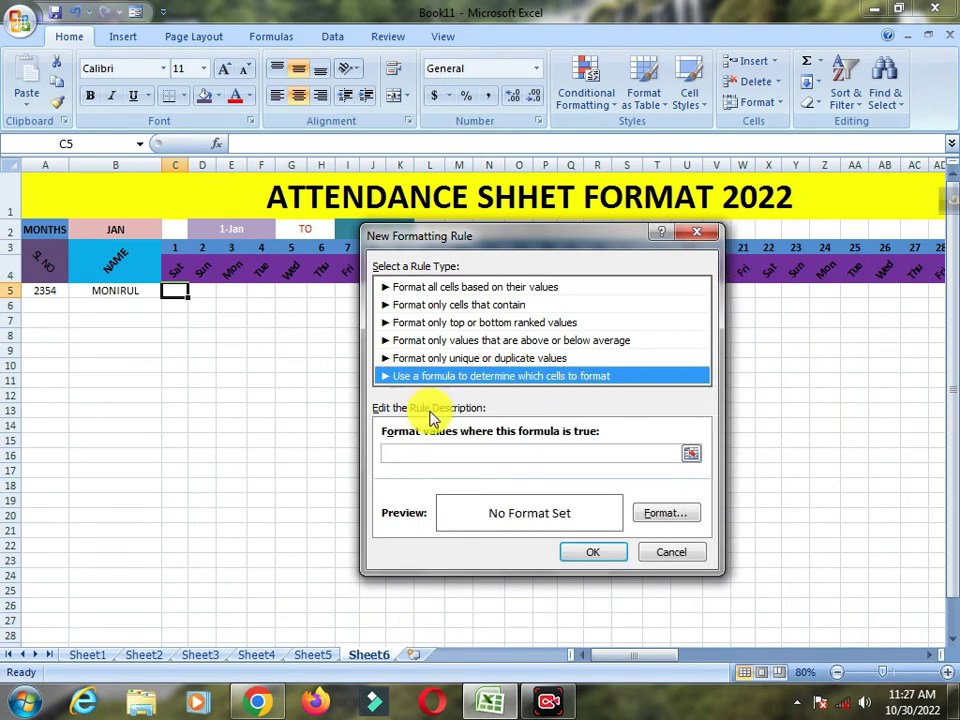
click(399, 455)
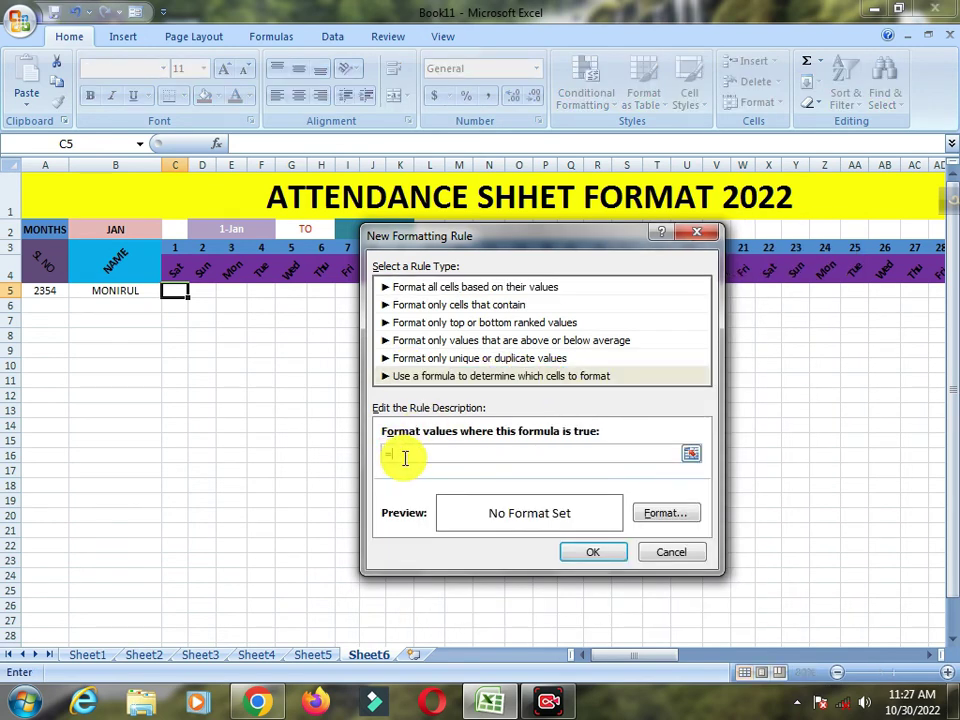
text(=)
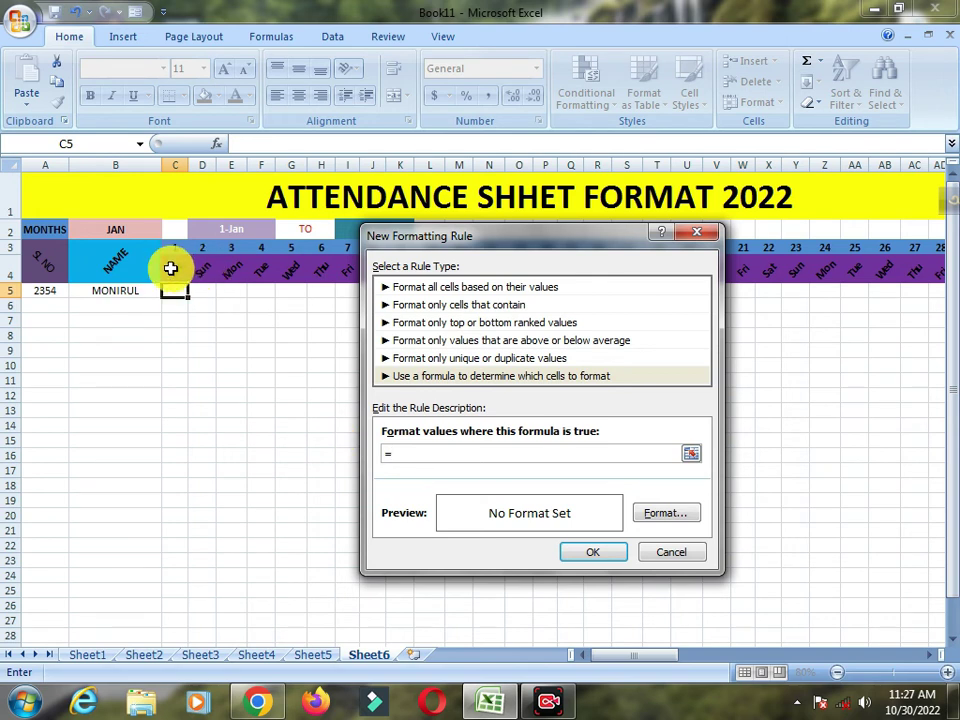
click(175, 272)
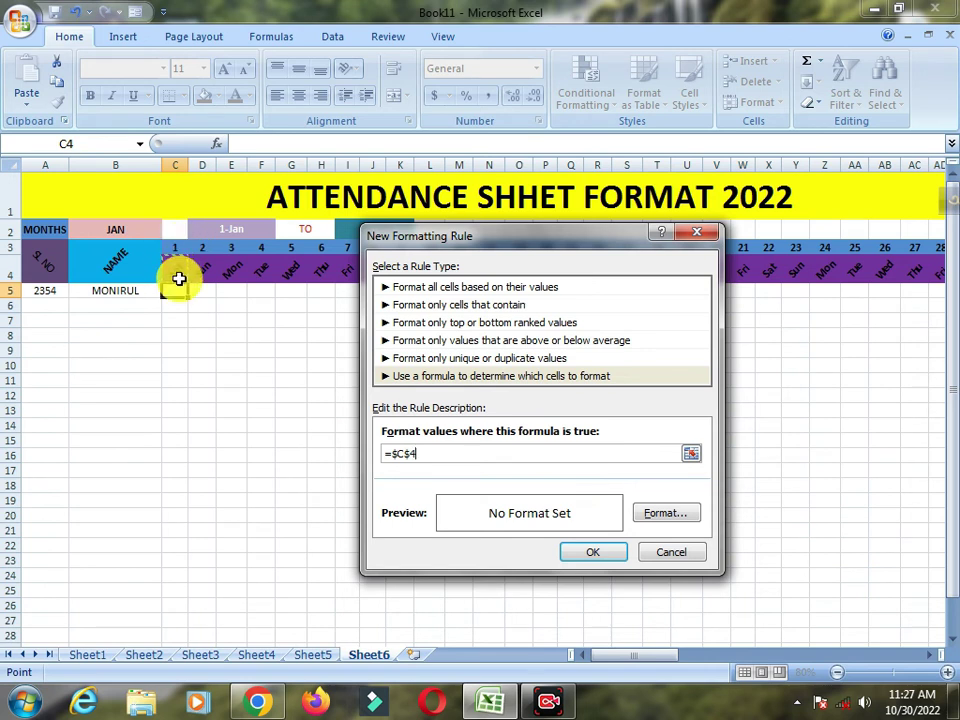
drag(396, 455, 421, 466)
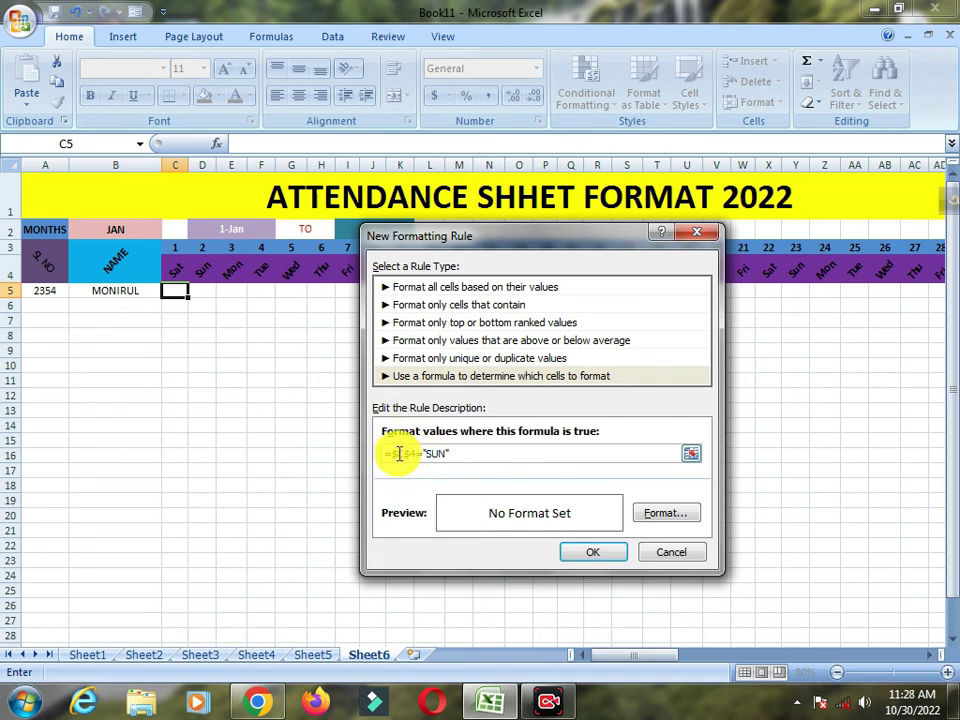
key(Delete)
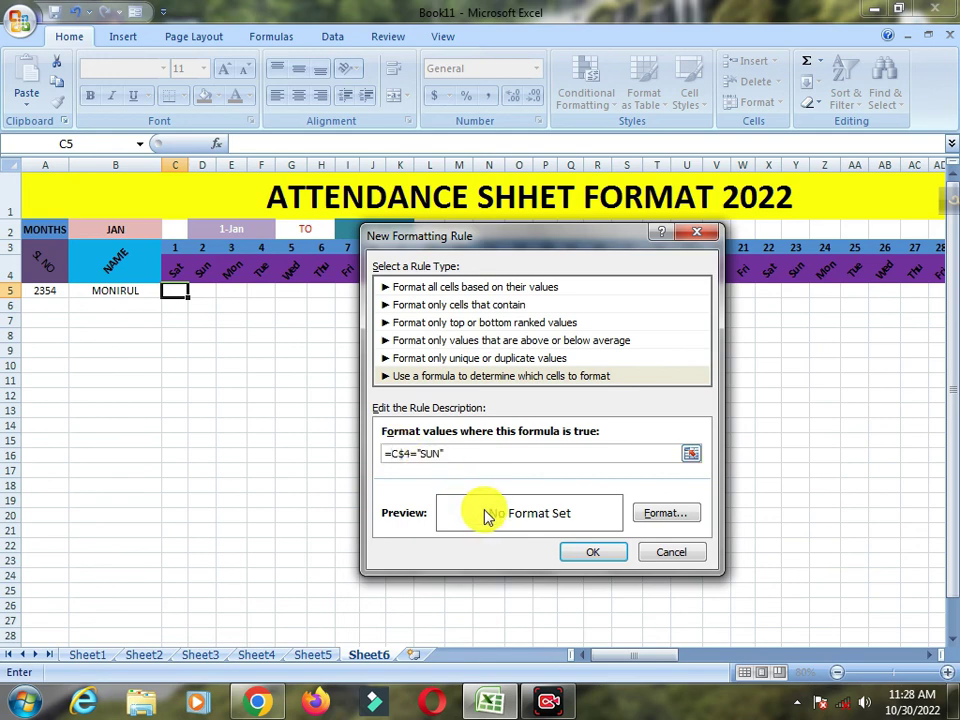
Give the Sunday rule a red fill and apply it to cell C5.
click(665, 515)
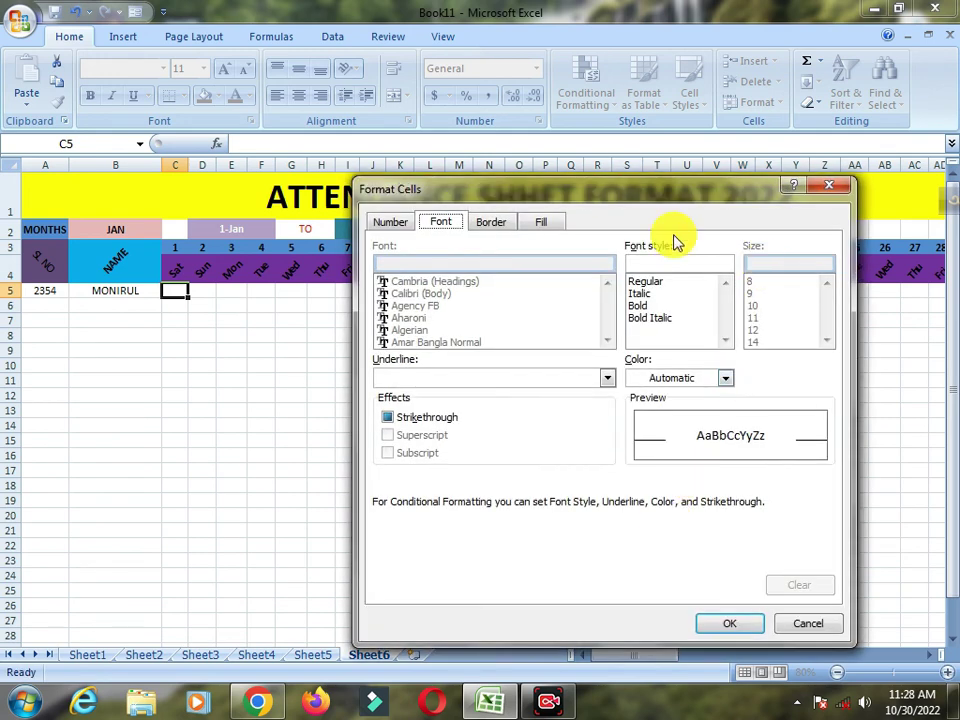
click(543, 222)
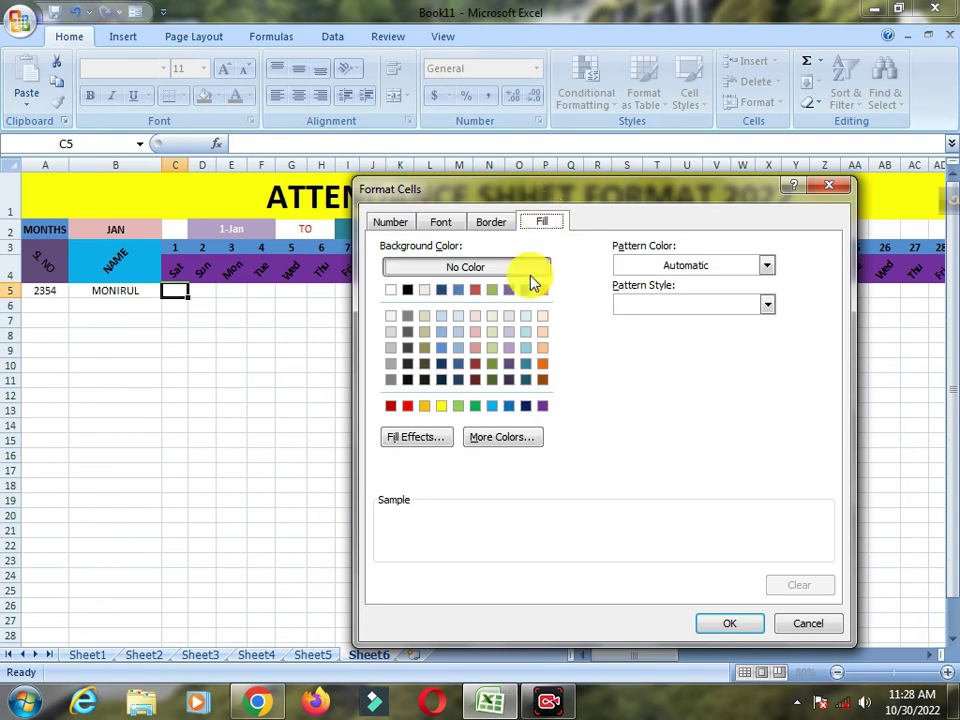
click(407, 405)
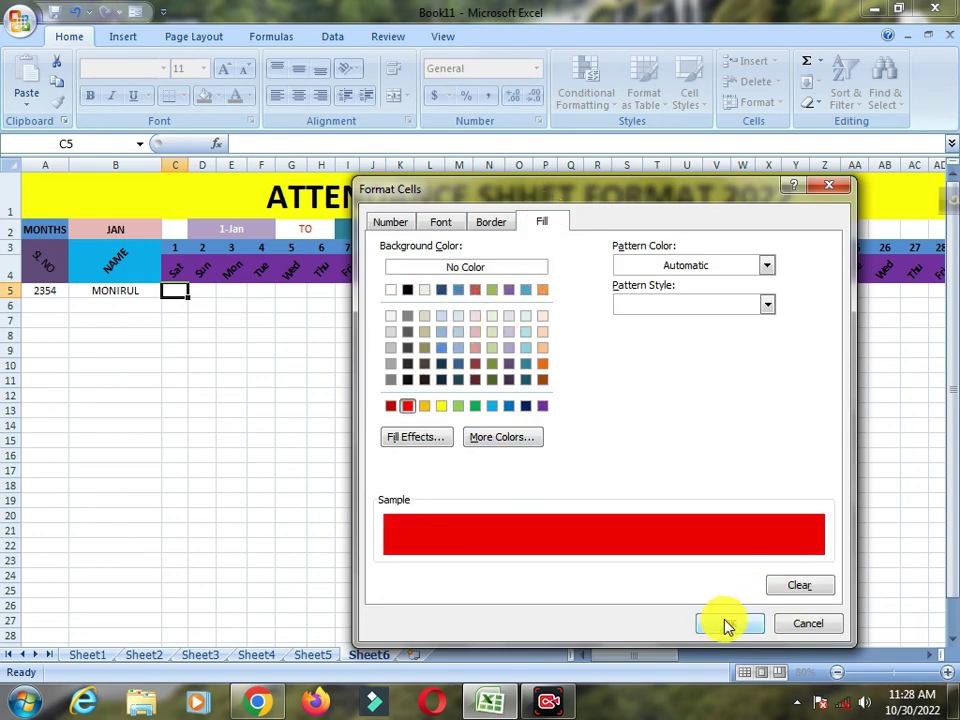
click(724, 624)
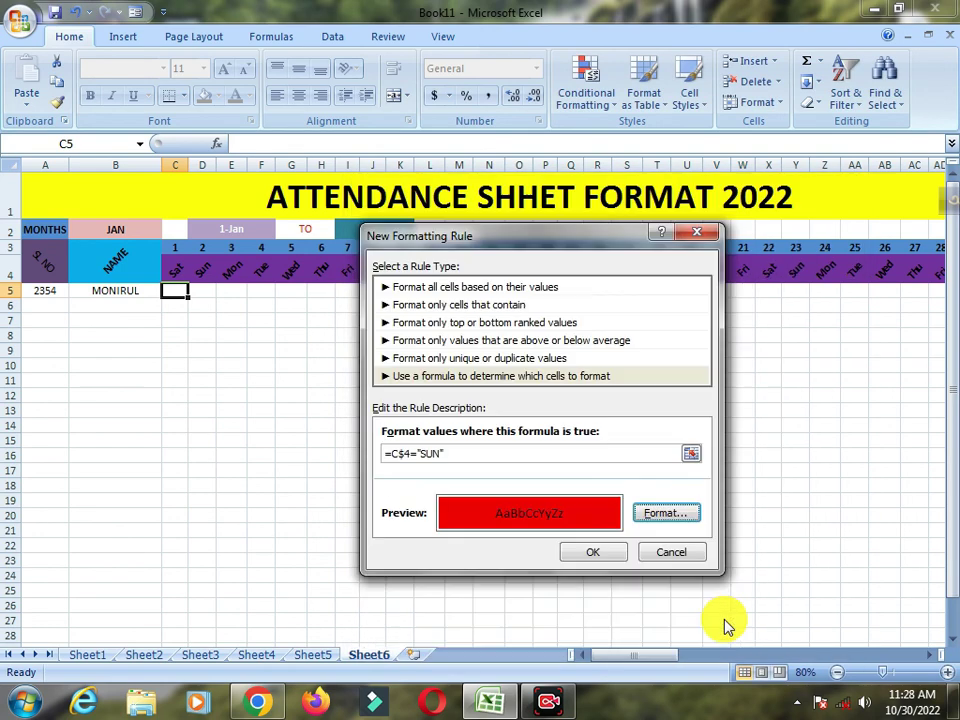
click(593, 553)
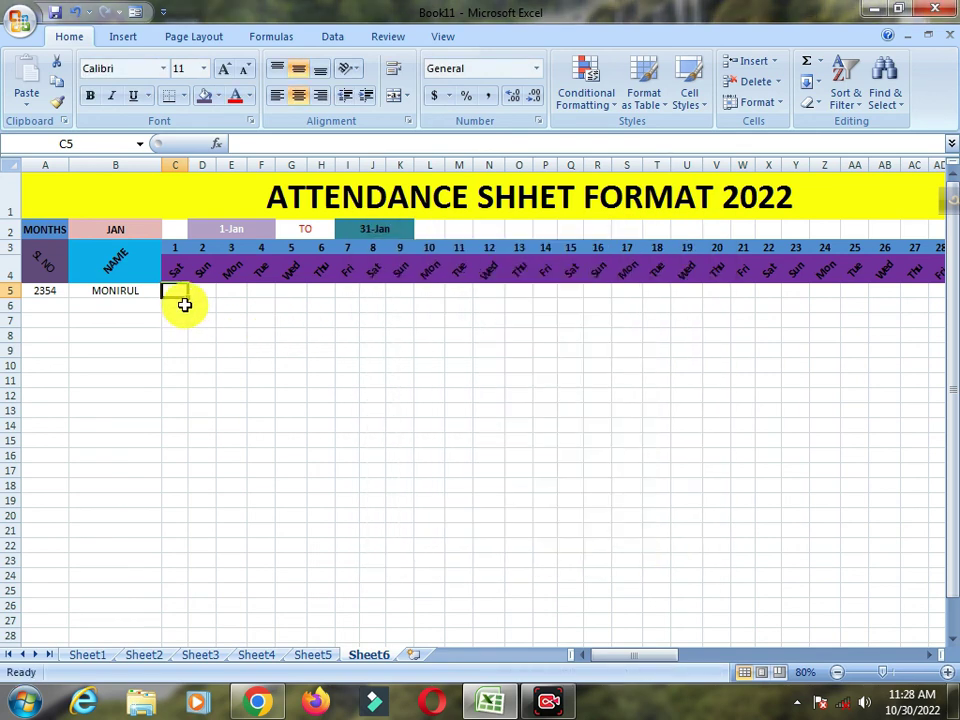
Fill the conditional formatting from C5 across to AG5 and down through the attendance rows.
drag(186, 298, 896, 371)
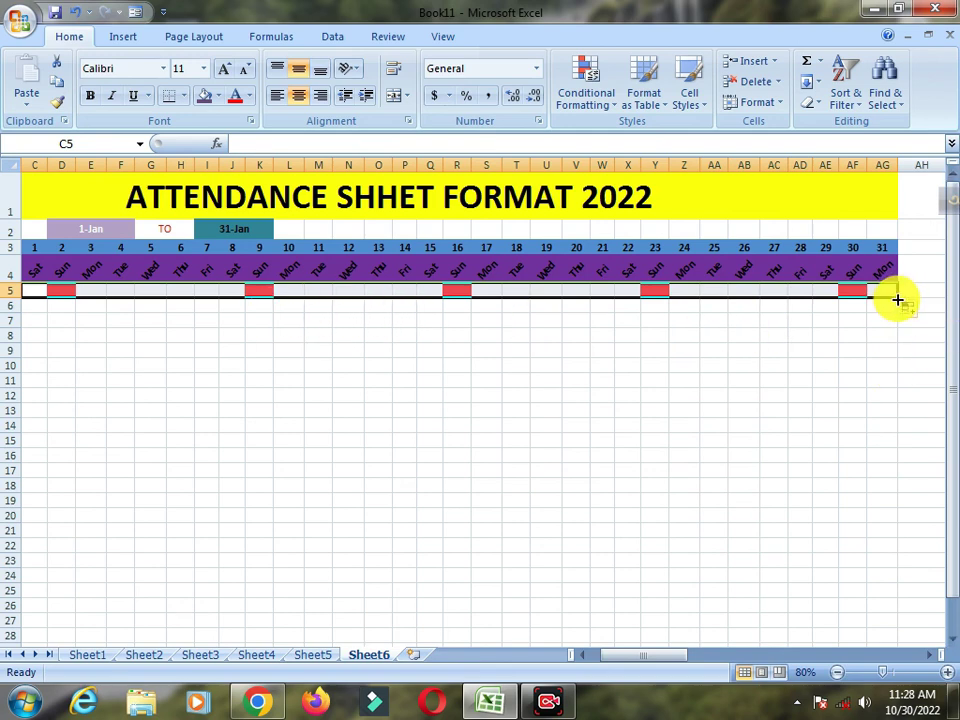
drag(898, 300, 885, 606)
scroll(834, 461, up, 3)
click(345, 380)
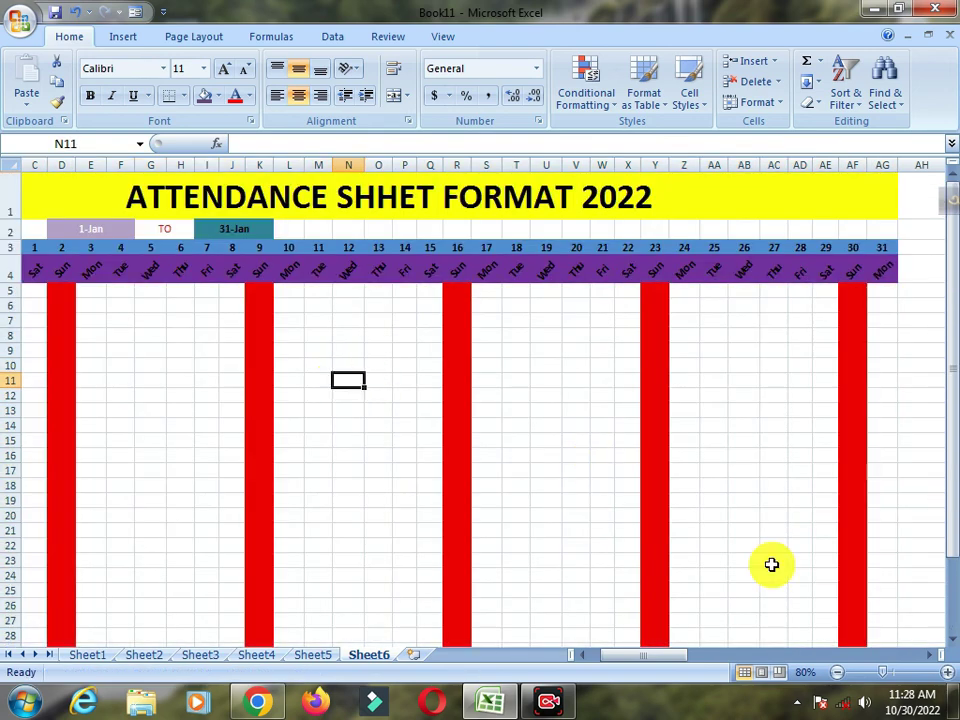
Switch the month in B2 to FEB and check the Sunday highlighting across the sheet.
click(655, 636)
drag(662, 656, 628, 657)
click(120, 229)
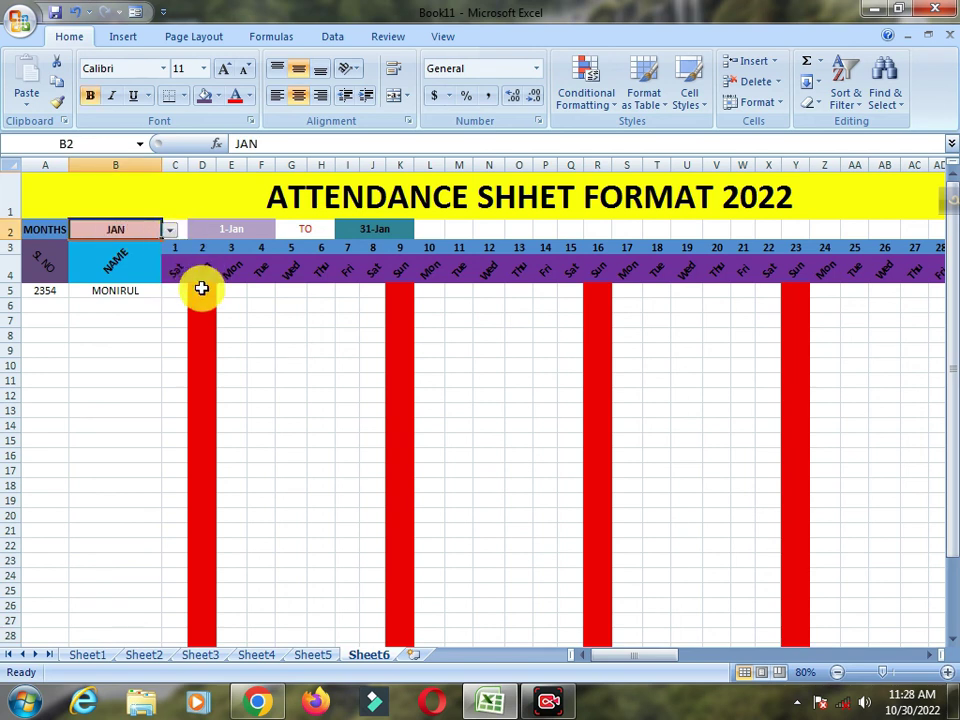
click(172, 231)
click(122, 254)
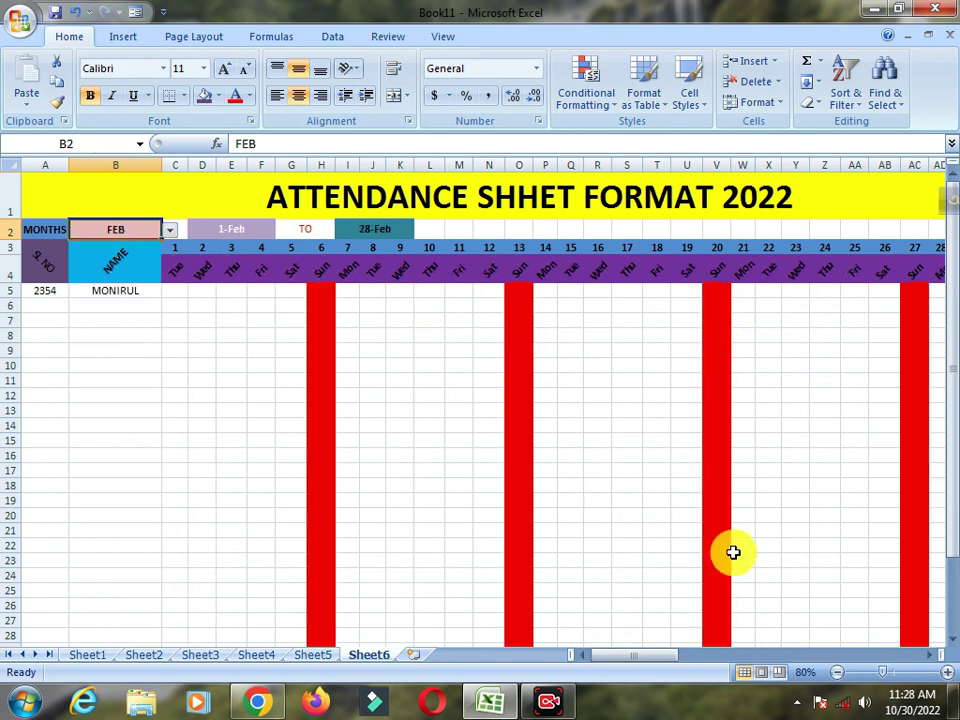
drag(632, 655, 437, 610)
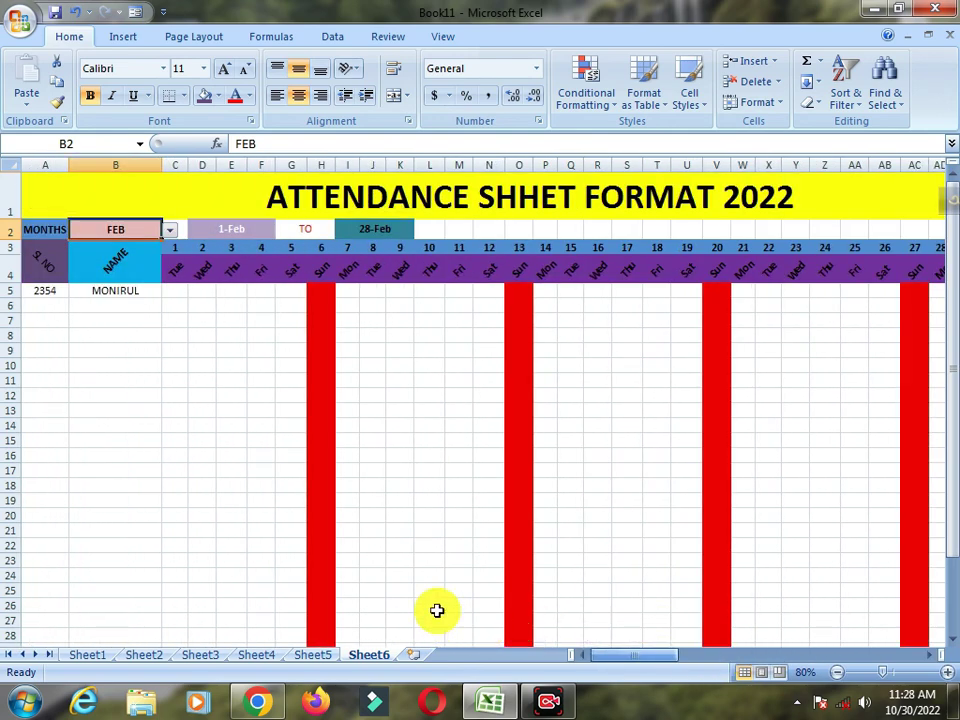
Switch the month in B2 to JUN and check the Sunday columns through the month's end.
click(170, 231)
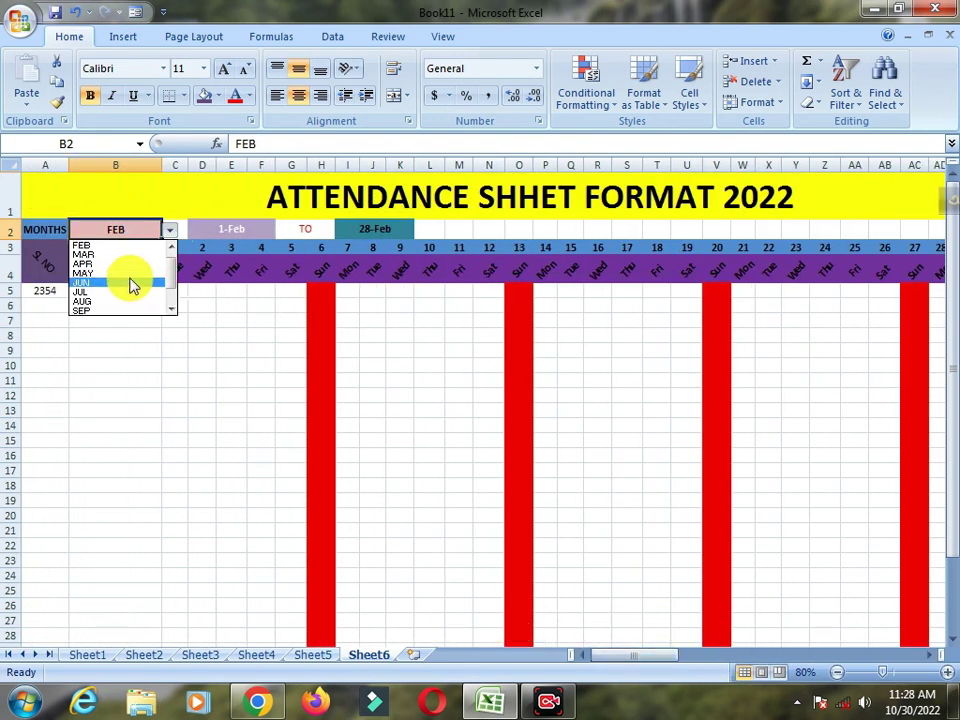
click(120, 283)
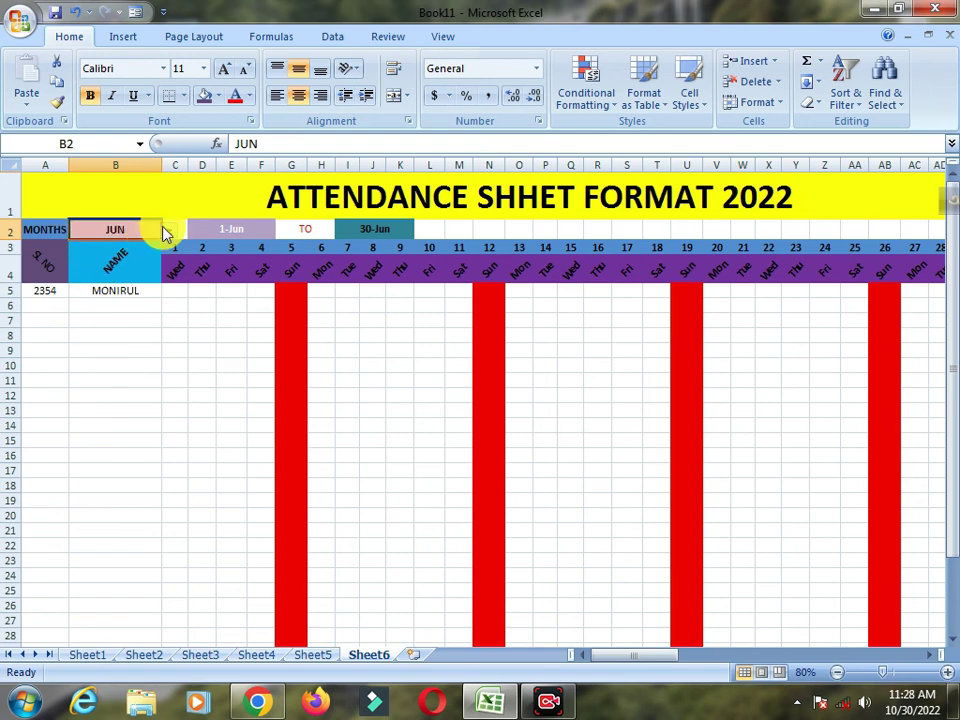
drag(638, 656, 487, 617)
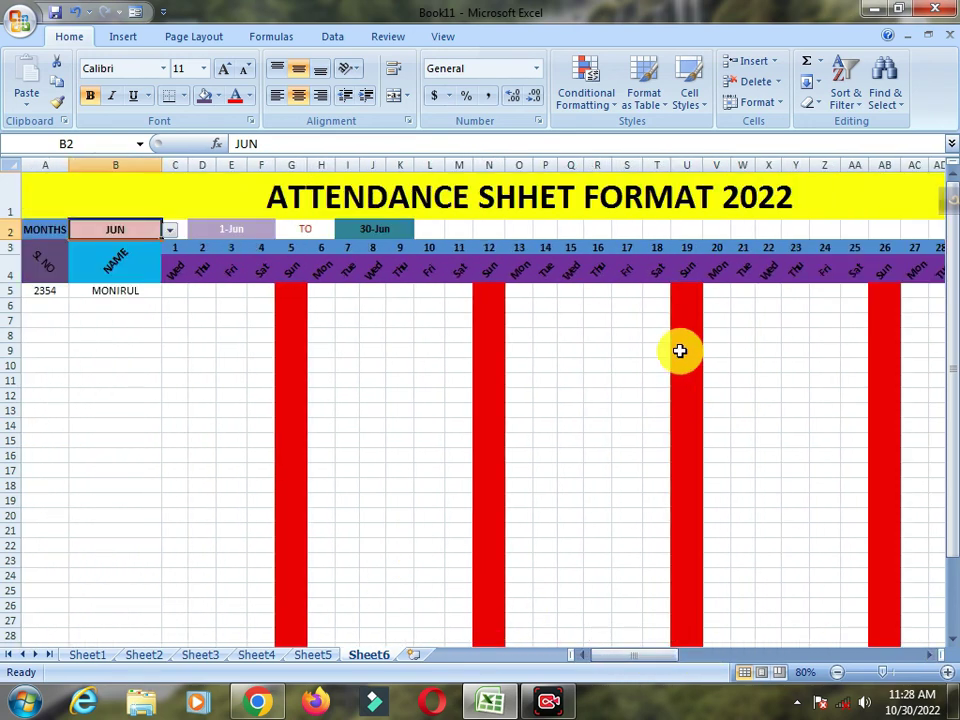